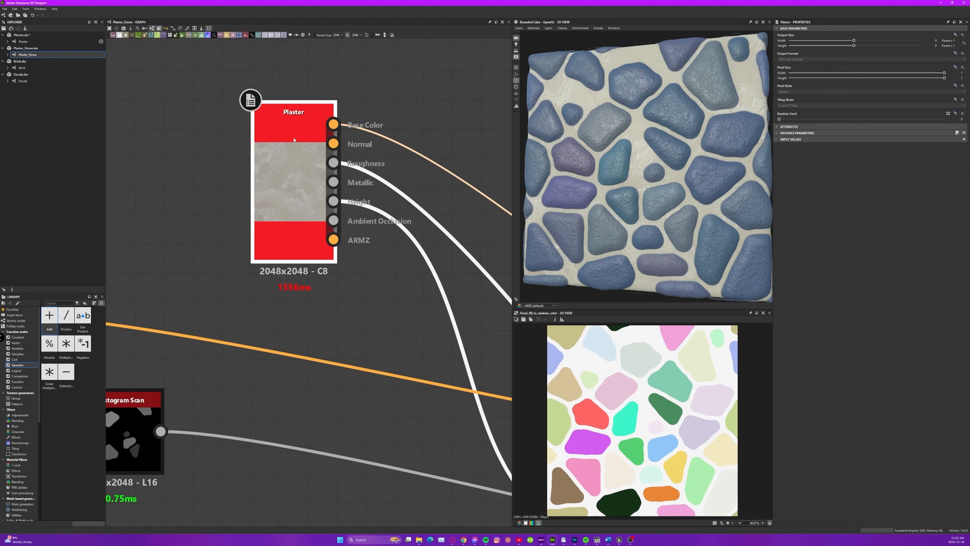
Examine the Plaster node's connections in the Plaster_Stone graph and the blue stone material on the 3D preview.
scroll(294, 140, "down", 4)
middle_click_drag(448, 328, 396, 324)
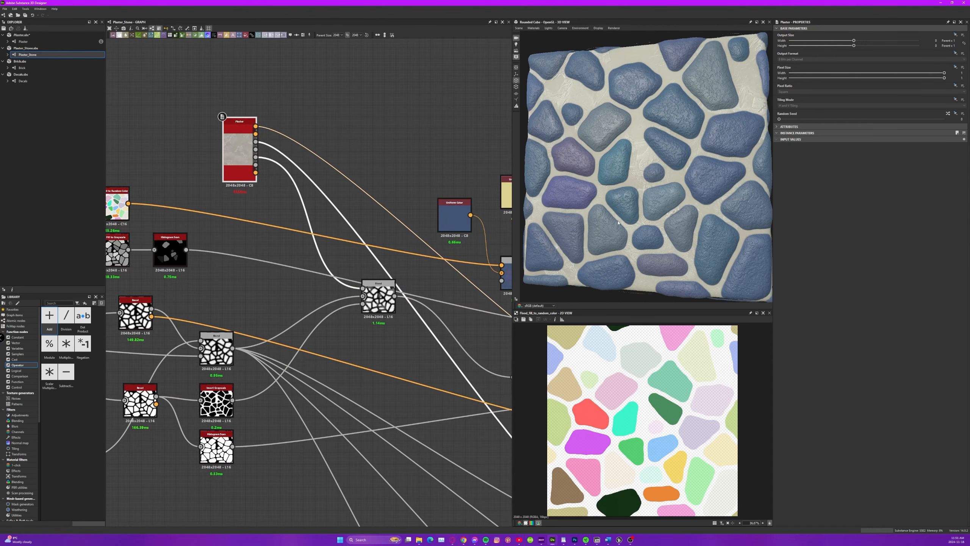
left_click_drag(573, 209, 627, 161)
scroll(617, 140, "up", 7)
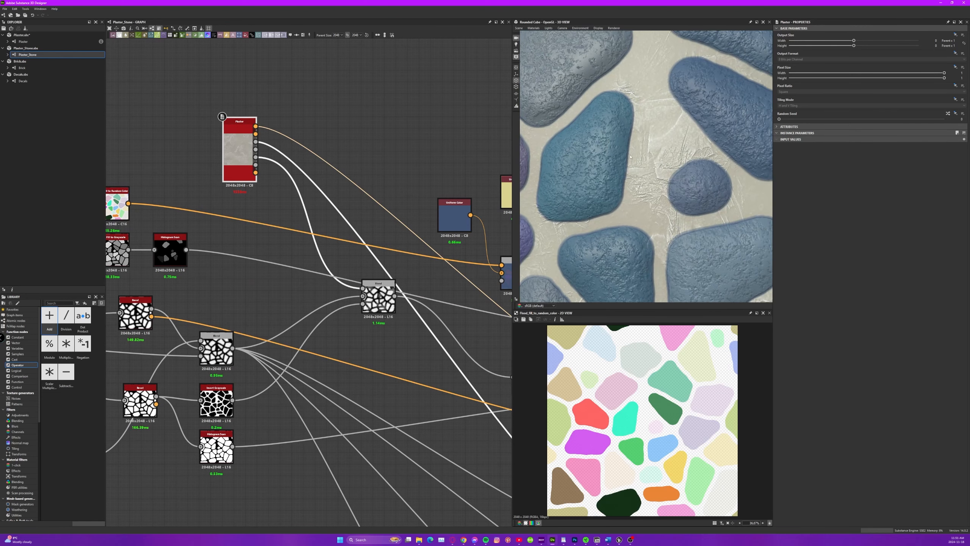
scroll(631, 156, "down", 5)
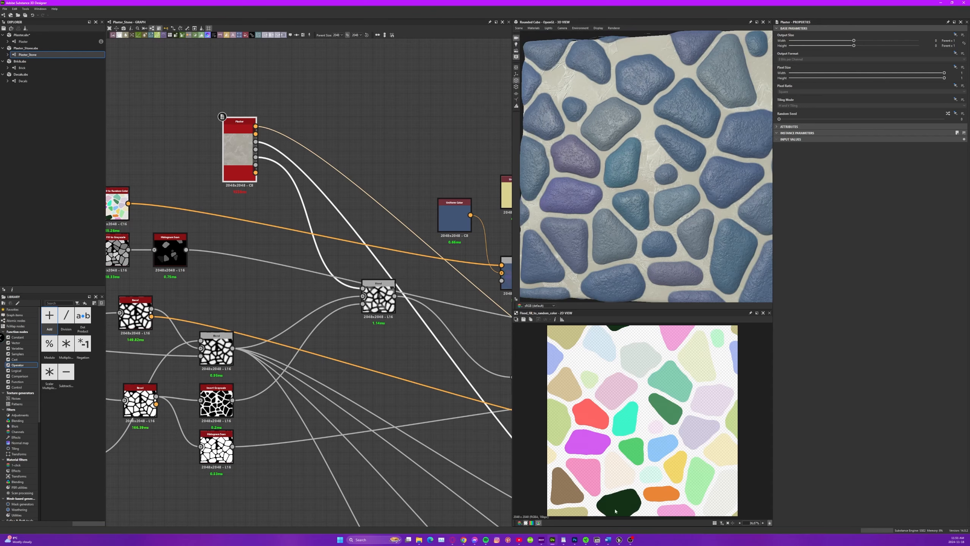
Switch to Unreal Editor and inspect the main house's walls, ending at the blank plaster wall beside the wooden deck.
left_click(619, 540)
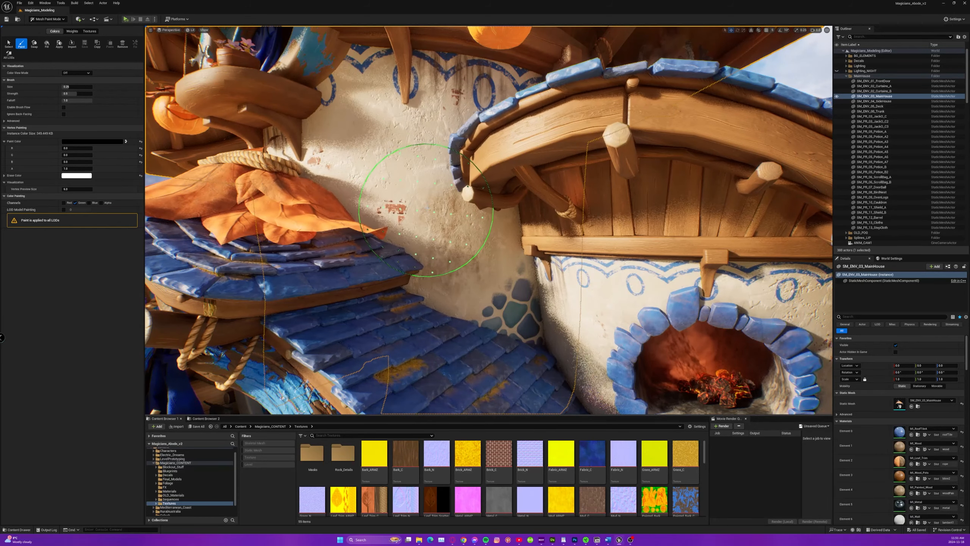
right_click_drag(443, 207, 618, 151)
mouse_move(479, 218)
left_mouse_down()
mouse_move(508, 196)
mouse_move(493, 229)
left_mouse_up()
scroll(491, 231, "up", 2)
right_click_drag(489, 230, 489, 222)
scroll(490, 232, "down", 4)
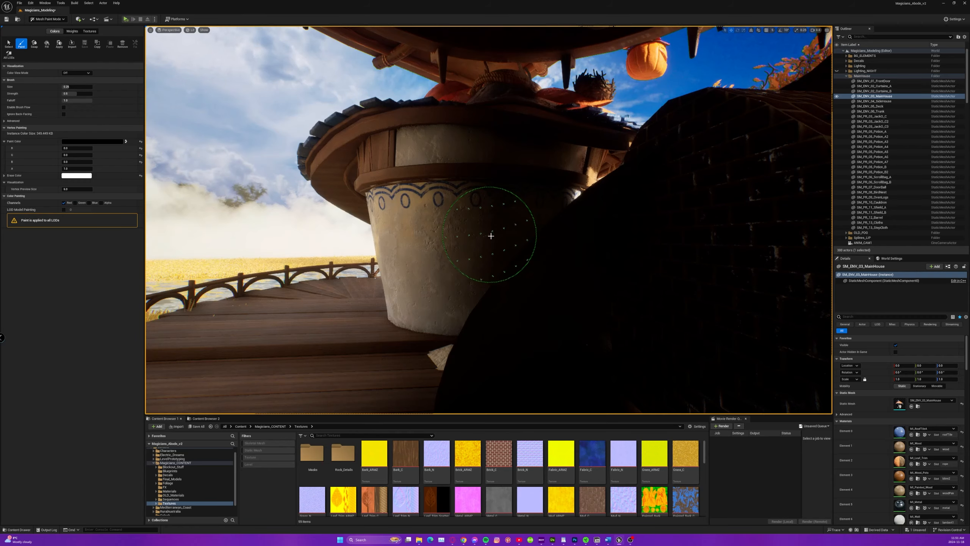
Try vertex painting the blue stones across the main house's blank plaster wall, and undo the paint strokes.
scroll(495, 240, "up", 5)
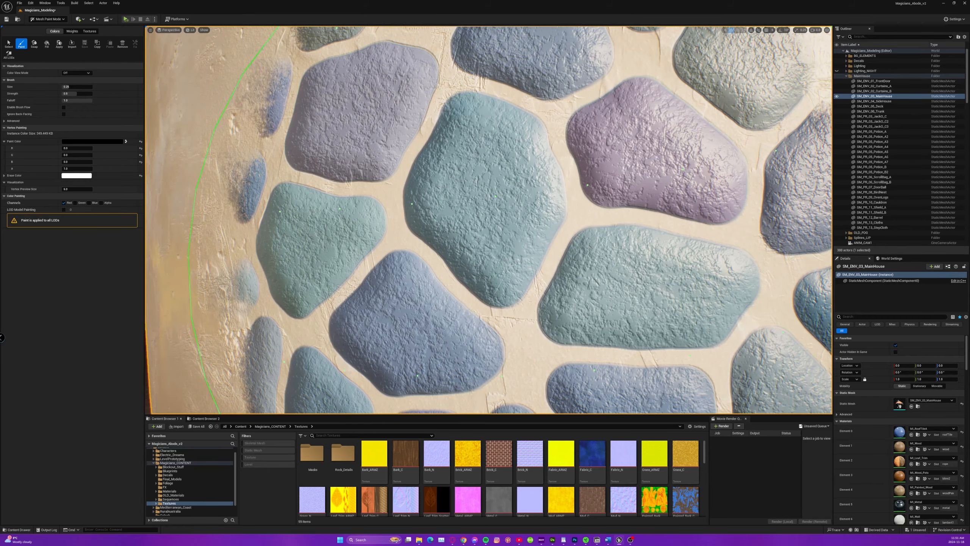
scroll(472, 276, "down", 5)
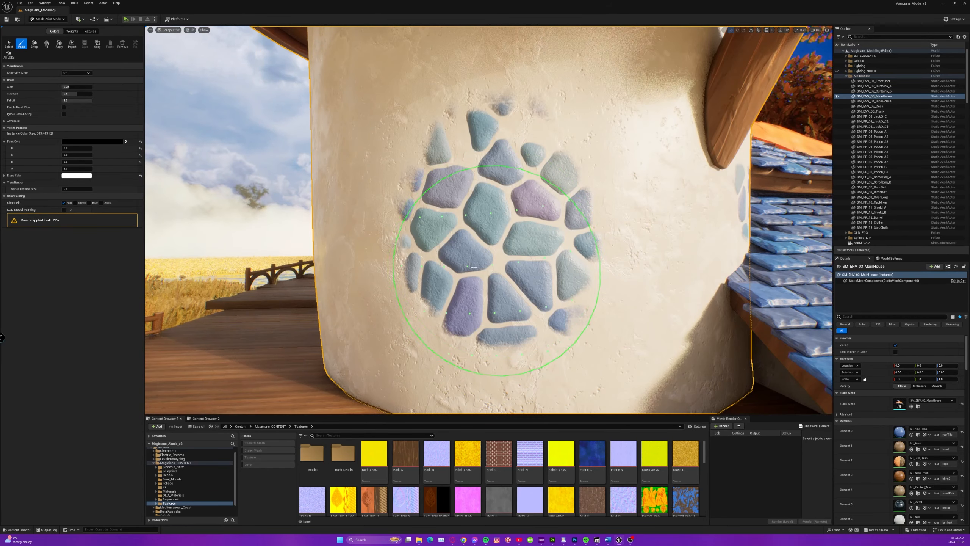
mouse_move(430, 208)
left_mouse_down()
mouse_move(478, 126)
mouse_move(566, 214)
left_mouse_up()
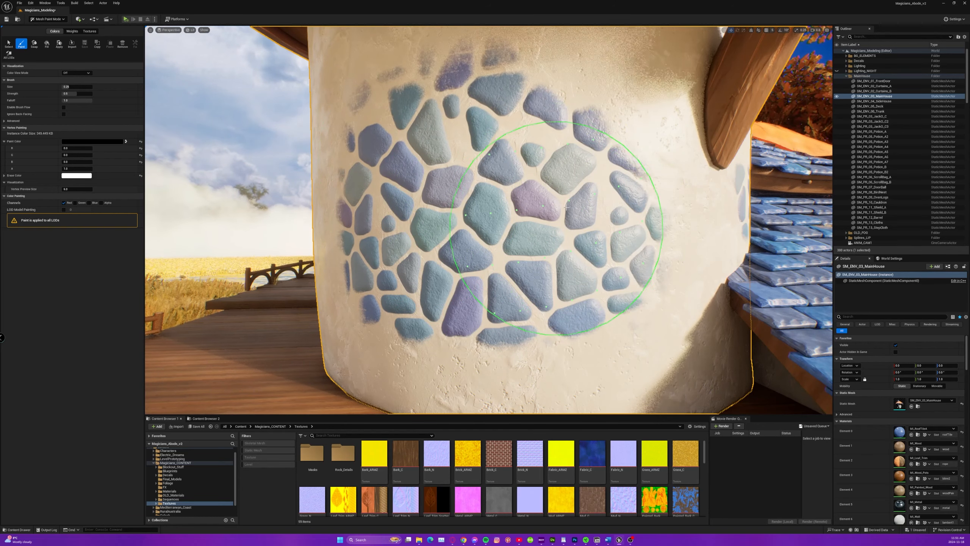
key("ctrl+z")
key("ctrl+z")
key("ctrl+z")
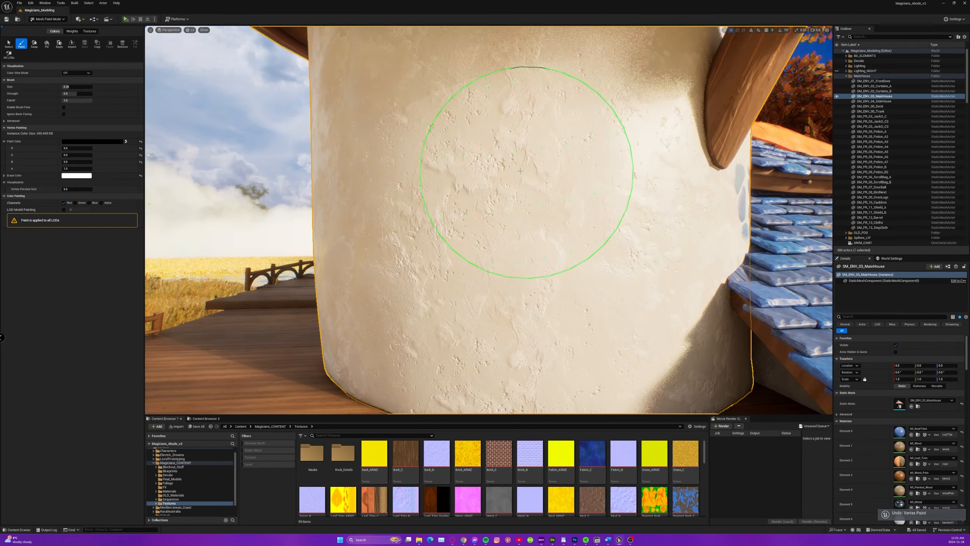
mouse_move(504, 172)
left_mouse_down()
mouse_move(550, 182)
mouse_move(515, 208)
left_mouse_up()
key("ctrl+z")
Switch to Substance 3D Designer and review the Plaster_Stone graph through to its outputs, selecting the yellow Uniform Color node.
key("alt+Tab")
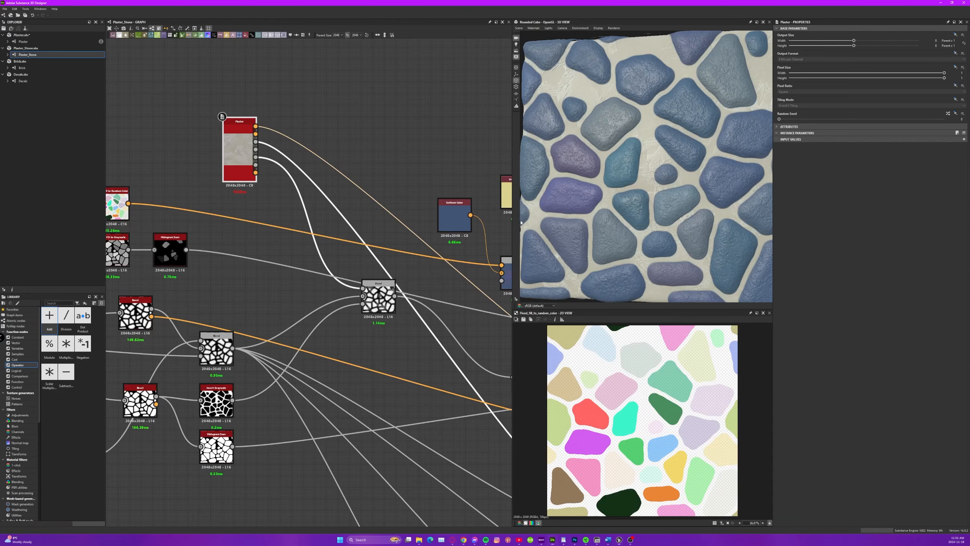
scroll(683, 197, "up", 3)
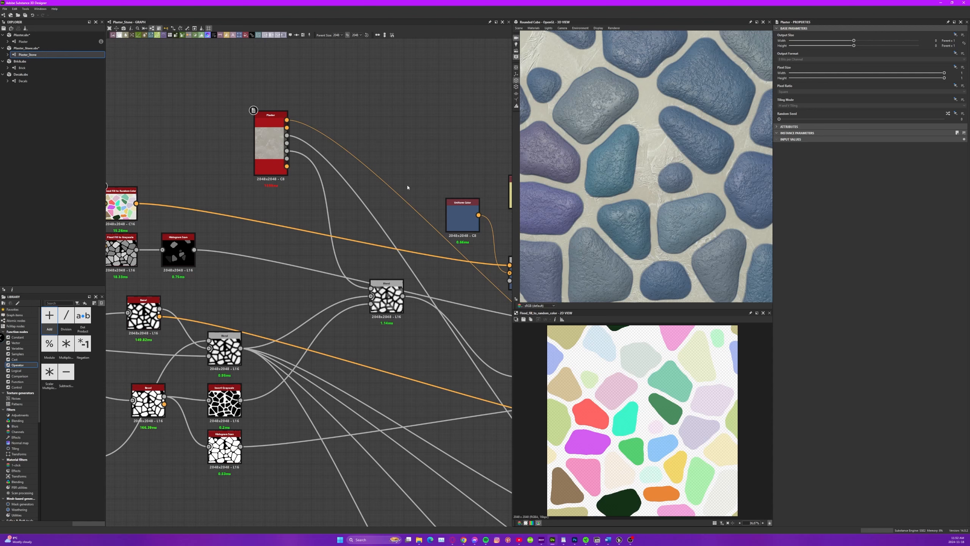
scroll(363, 134, "down", 5)
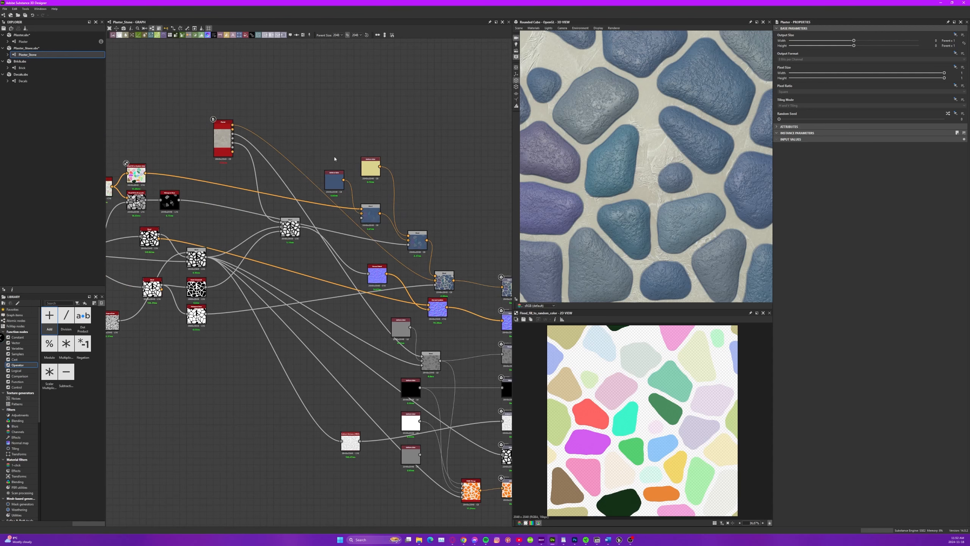
middle_click_drag(454, 221, 340, 153)
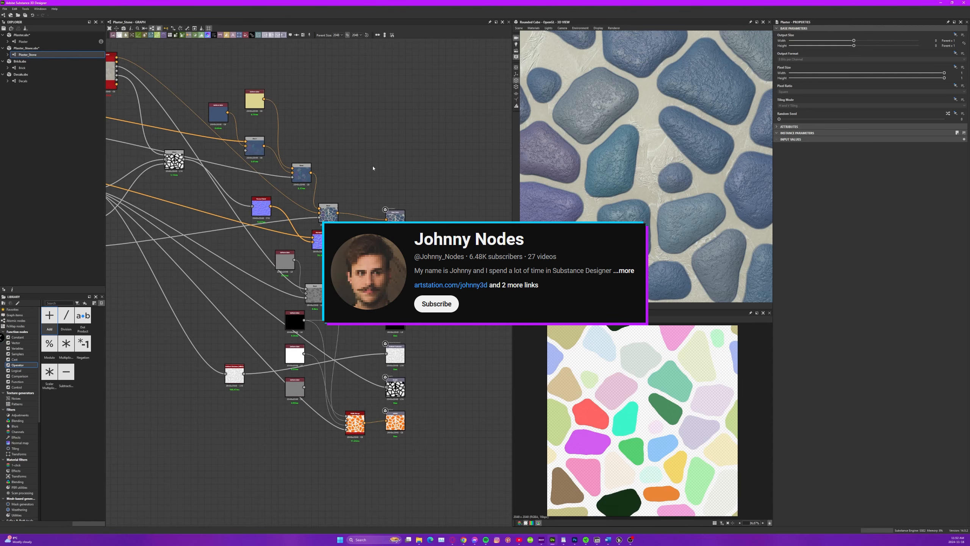
middle_click_drag(299, 105, 337, 91)
left_click(321, 134)
middle_click_drag(399, 284, 401, 295)
scroll(400, 295, "down", 2)
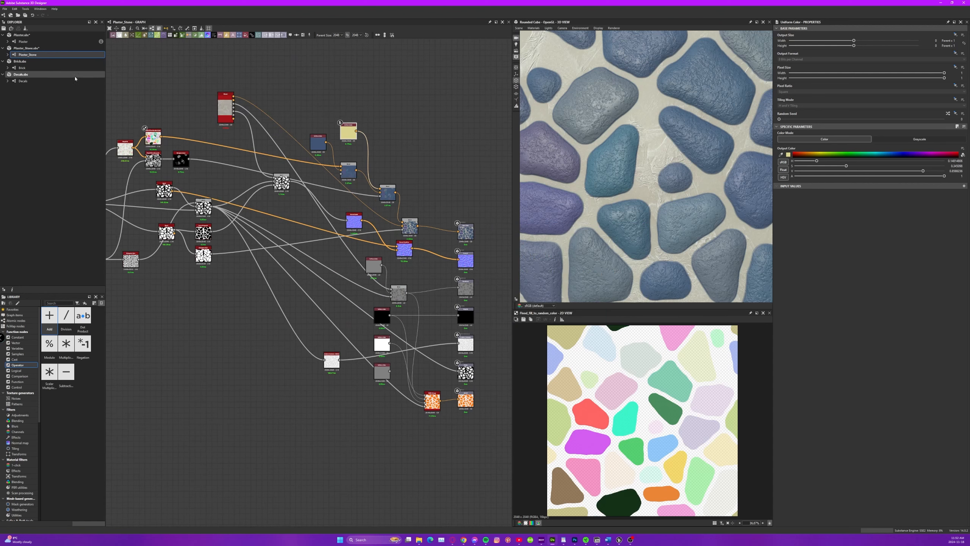
Open the Brick graph and inspect the red brick material up close on the 3D preview.
left_click(26, 68)
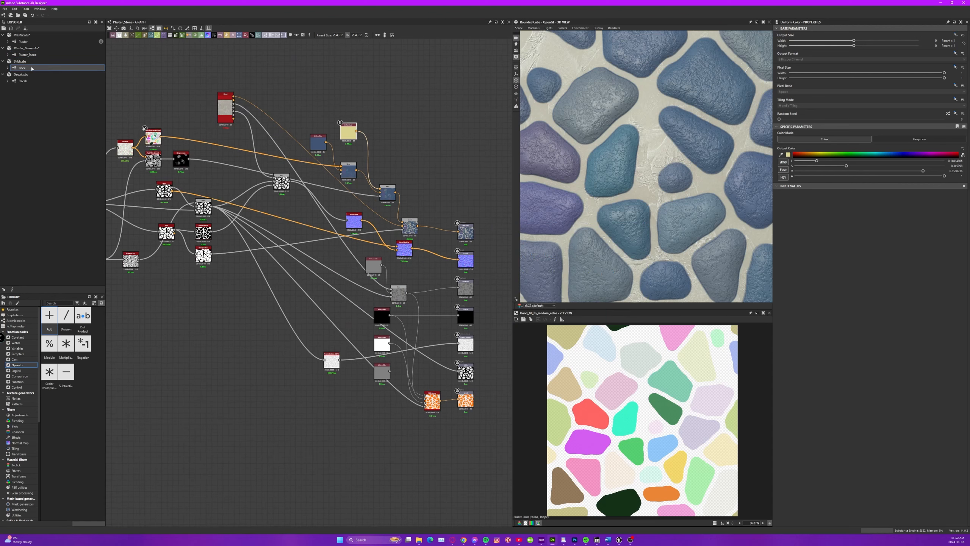
double_click(32, 68)
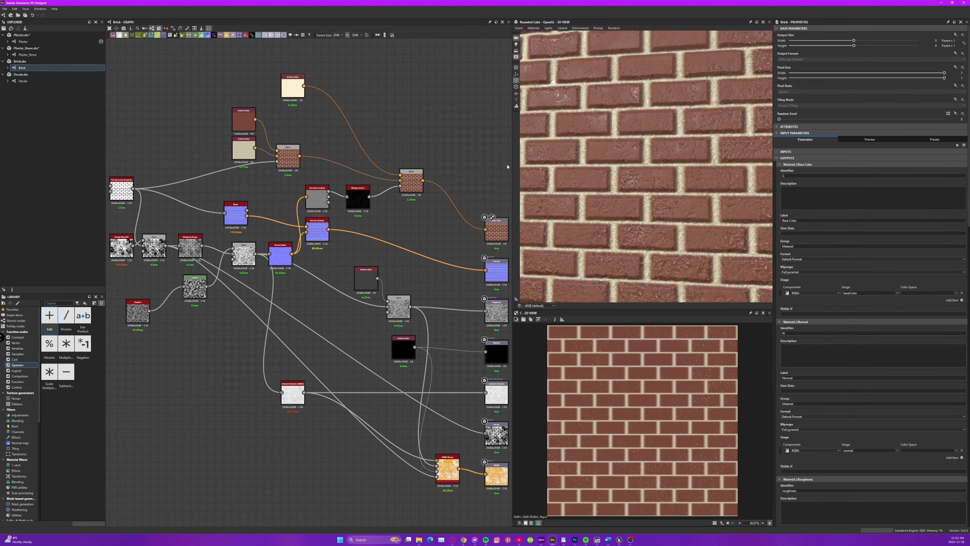
scroll(670, 183, "down", 4)
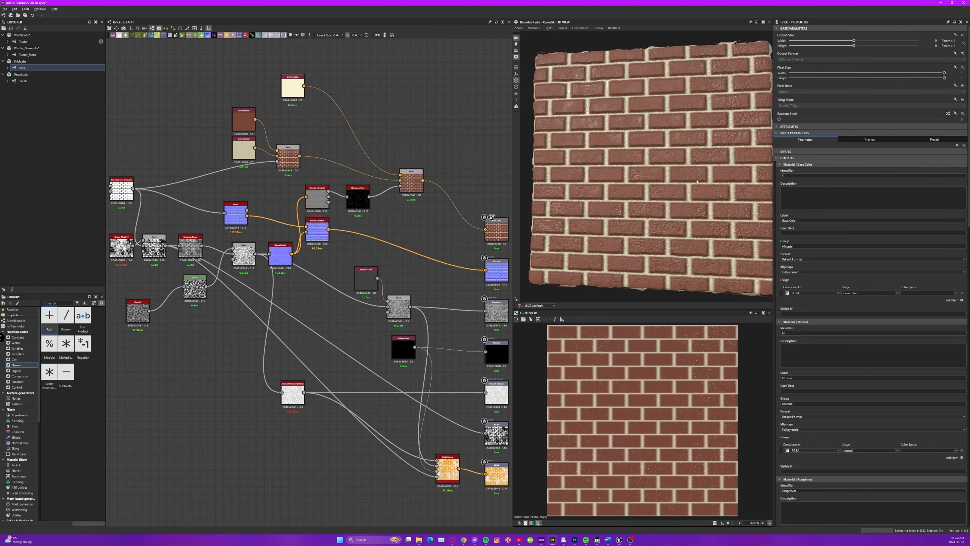
left_click_drag(697, 181, 672, 142)
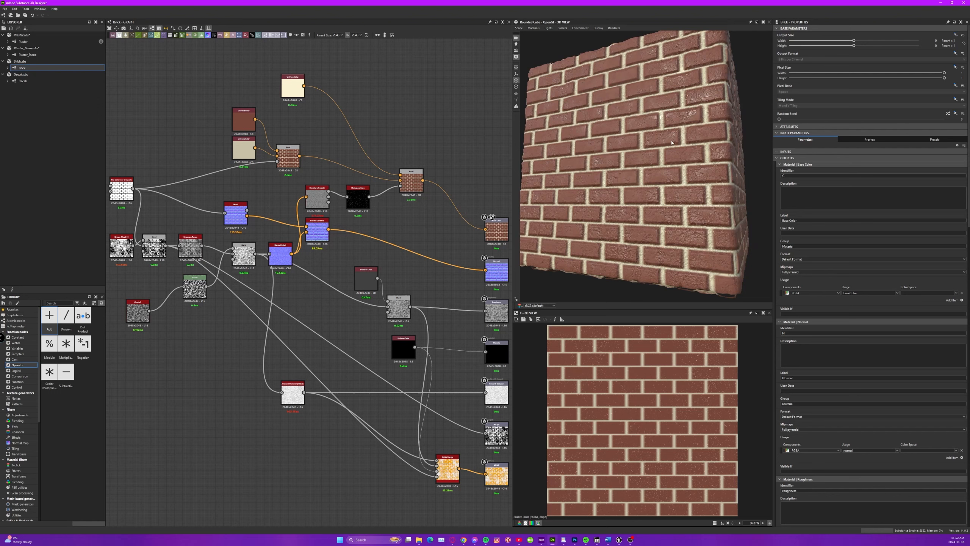
scroll(672, 143, "up", 5)
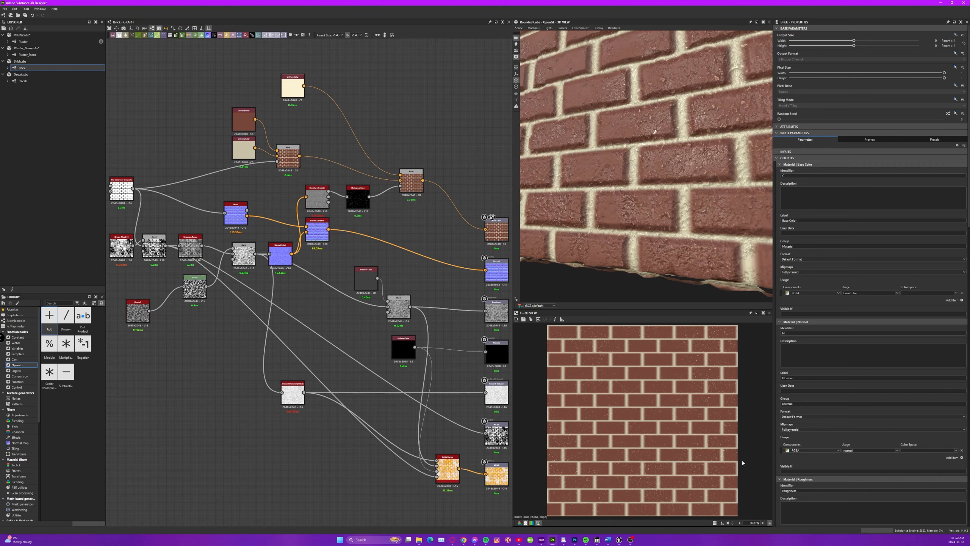
Switch to Unreal Editor and look over the plaster walls of the main house.
left_click(619, 540)
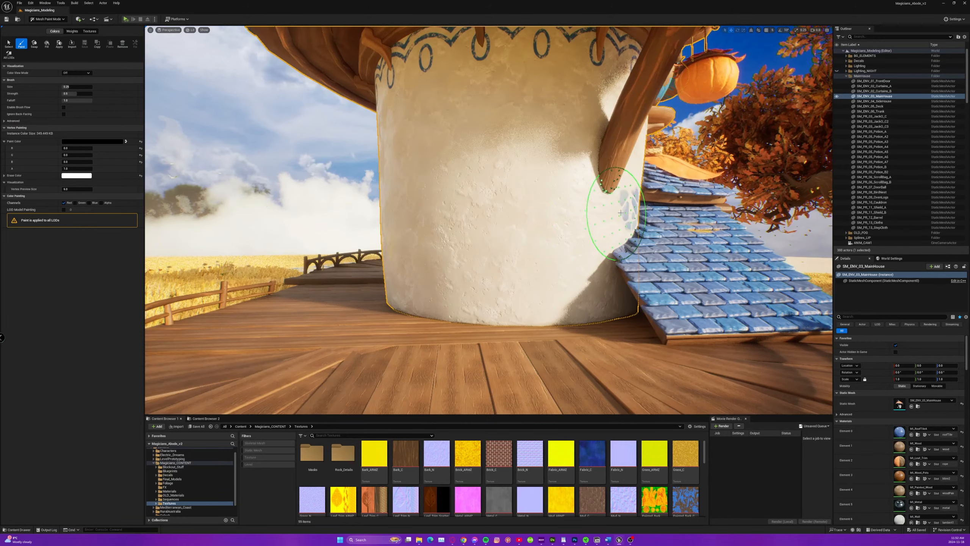
mouse_move(600, 214)
right_mouse_down()
mouse_move(642, 216)
mouse_move(596, 211)
right_mouse_up()
right_click_drag(314, 288, 336, 285)
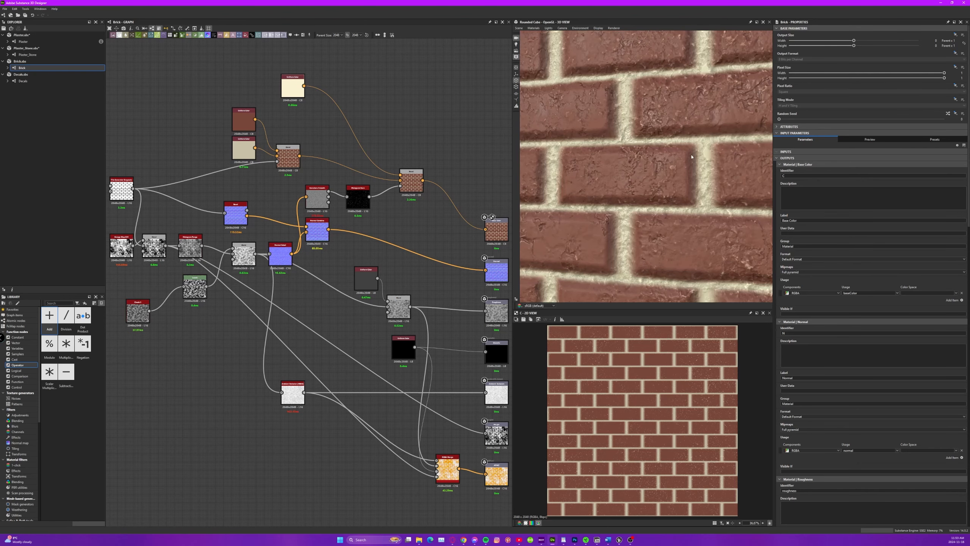
Review the Brick graph's output nodes in Substance 3D Designer and the whole brick surface on the 3D preview.
middle_click_drag(253, 175, 174, 144)
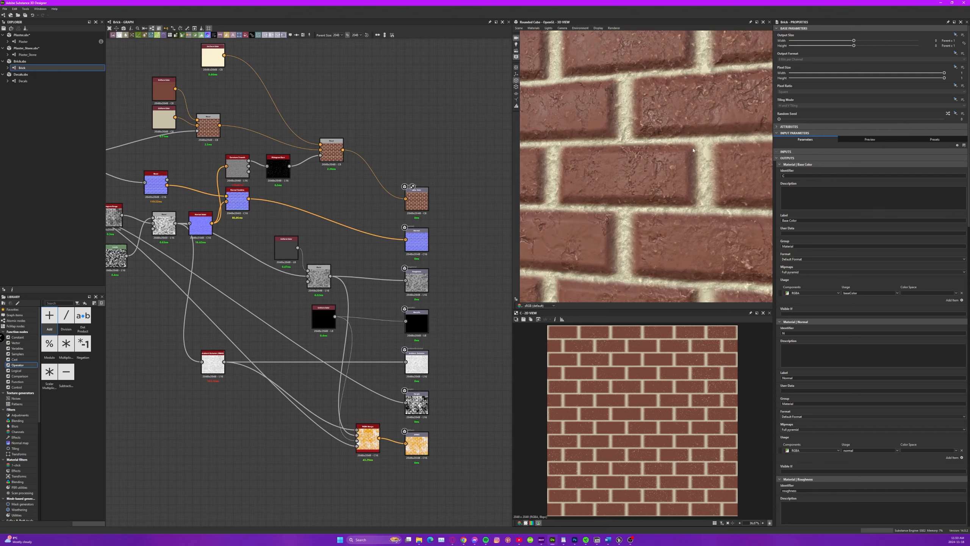
scroll(693, 151, "down", 5)
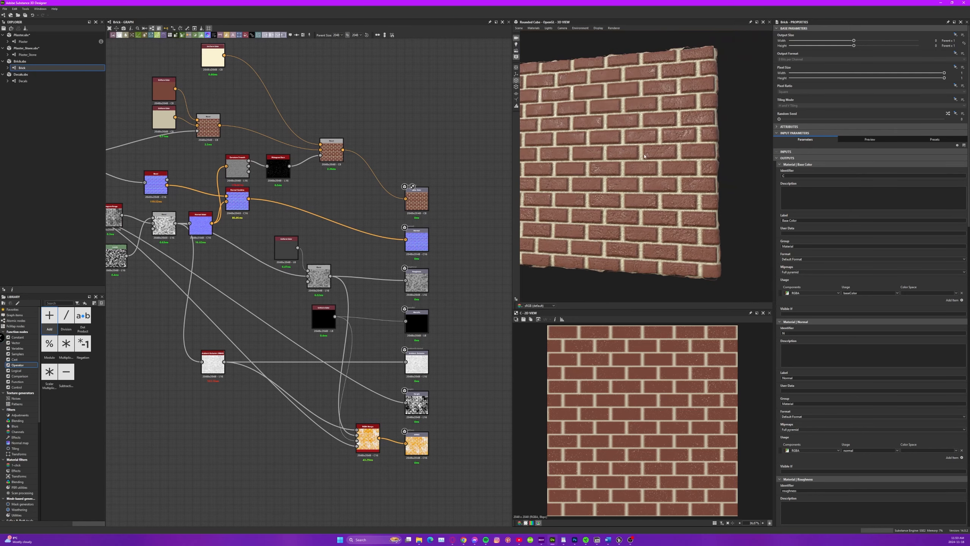
mouse_move(644, 156)
middle_mouse_down()
mouse_move(720, 173)
mouse_move(642, 144)
middle_mouse_up()
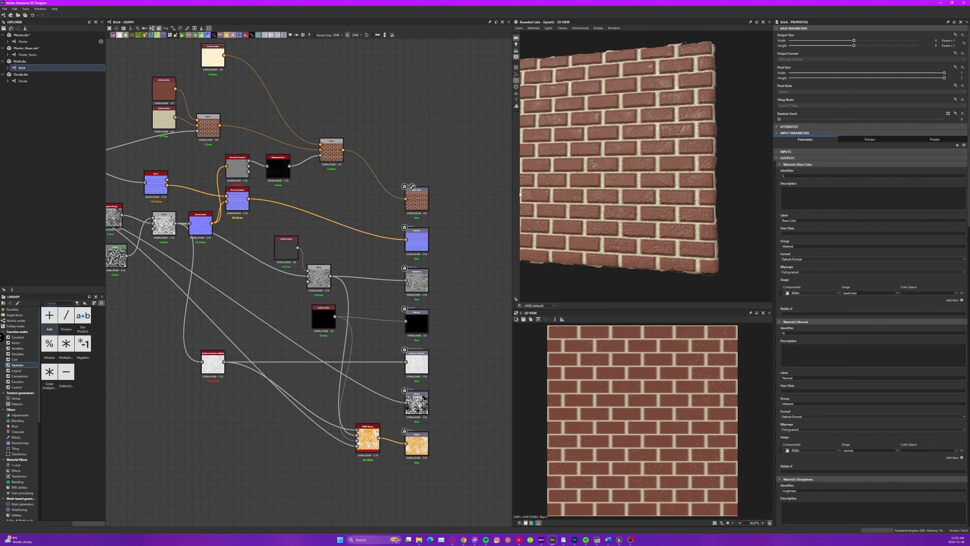
Switch to Unreal Editor and change the editor from Mesh Paint Mode to Selection Mode.
left_click(620, 539)
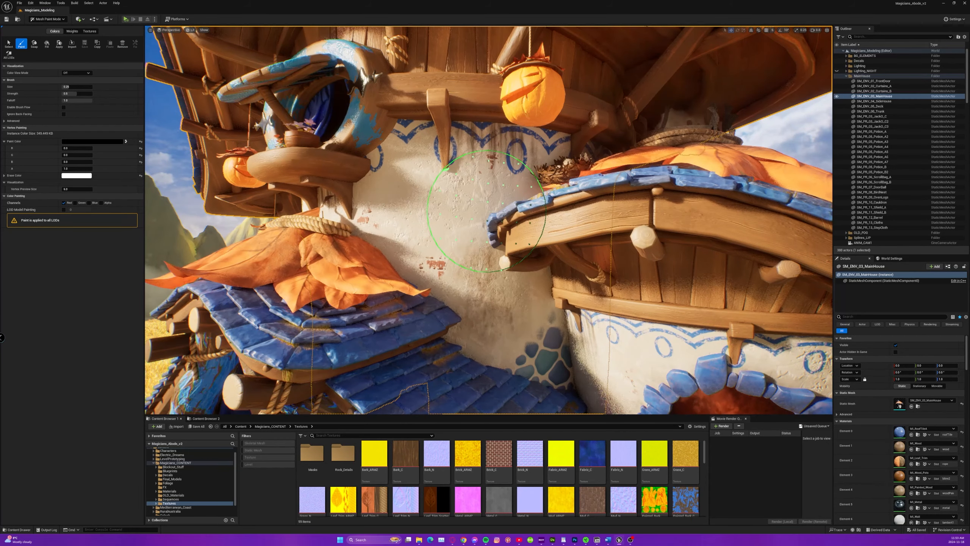
mouse_move(462, 208)
right_mouse_down()
mouse_move(325, 334)
mouse_move(465, 168)
mouse_move(428, 164)
right_mouse_up()
key("s")
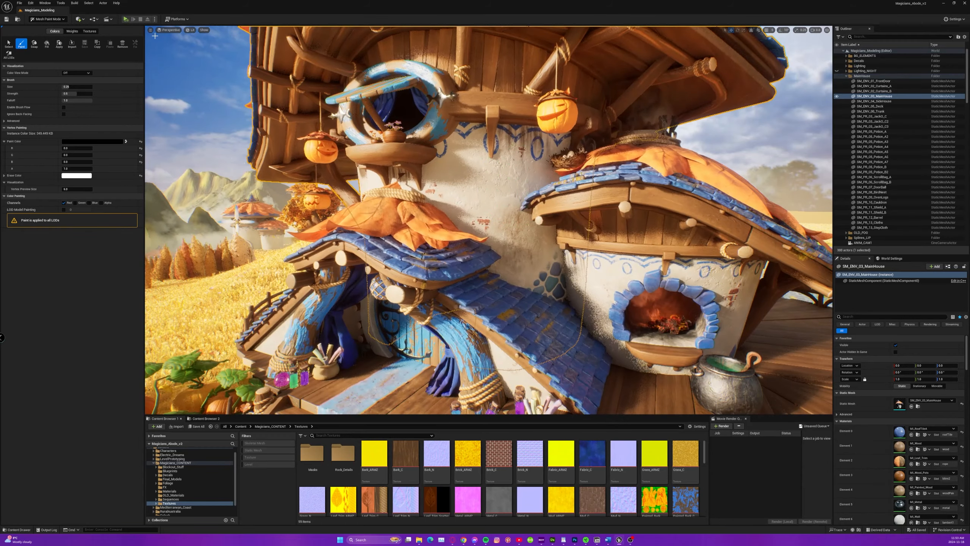
left_click(41, 20)
left_click(47, 27)
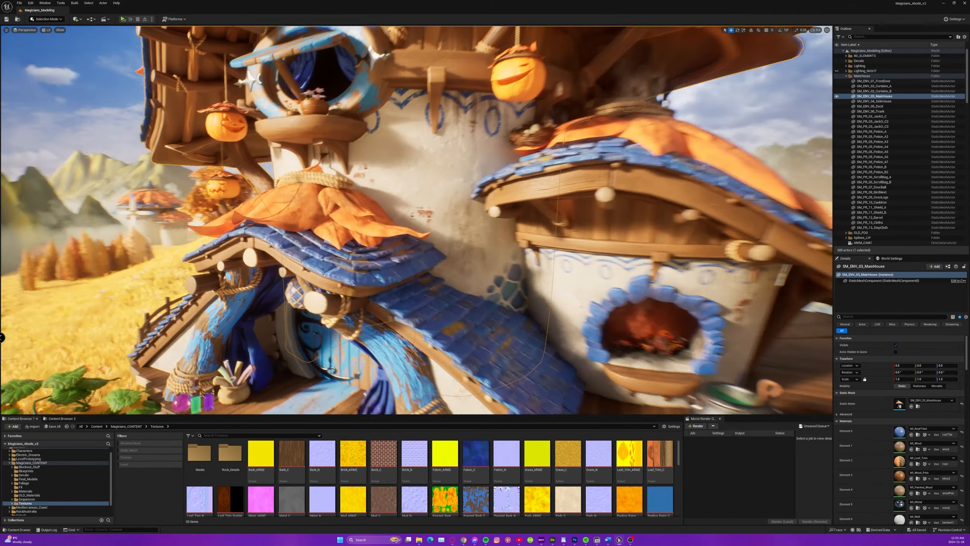
Toggle the visibility of the Decals folder and view the house and grass field, with the main house deselected.
key("w")
right_click_drag(416, 220, 432, 264)
key("s")
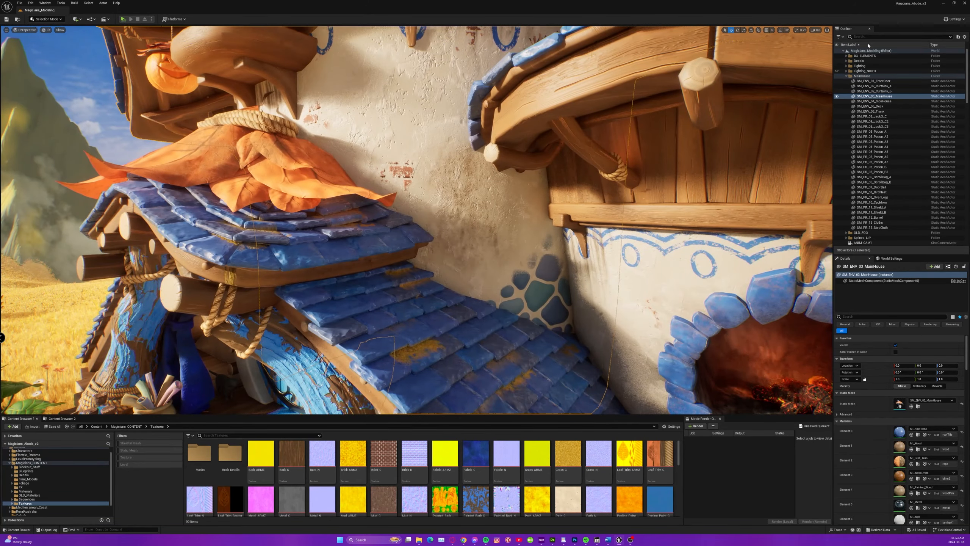
left_click(837, 61)
key("s")
right_click_drag(535, 214, 547, 251)
key("Escape")
key("s")
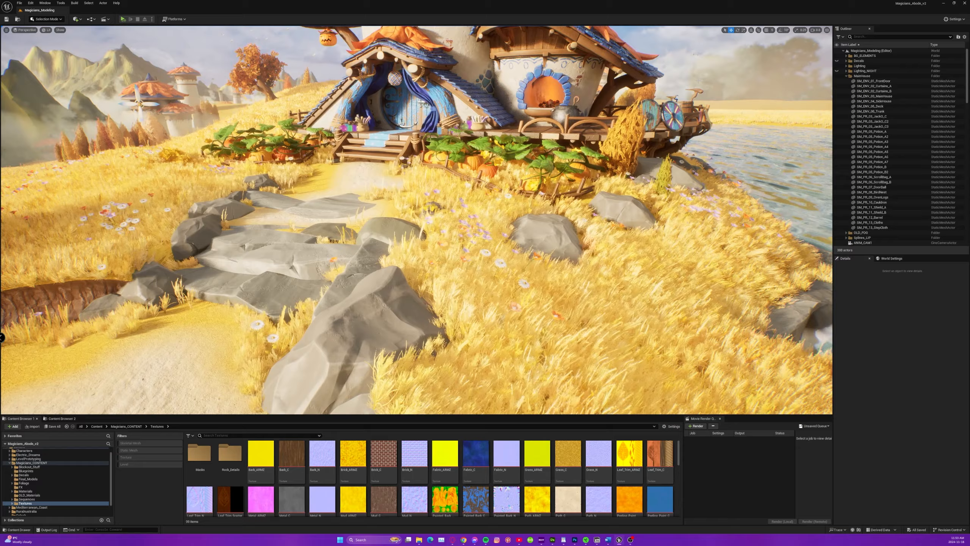
Hide the Decals folder and inspect the oven and its fire opening without decals.
left_click(837, 62)
key("w")
right_click_drag(596, 207, 598, 177)
scroll(623, 174, "up", 1)
key("s")
key("d")
key("s")
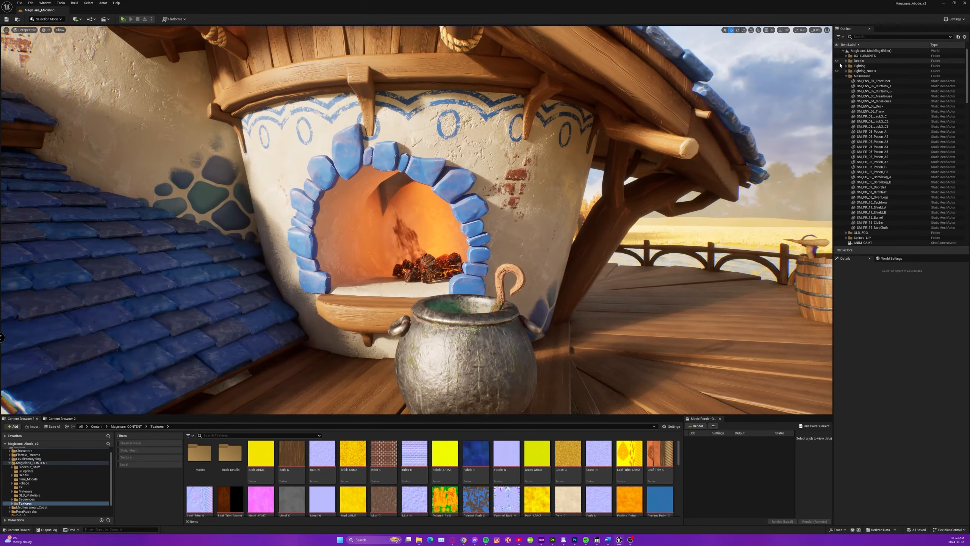
Toggle the Decals folder's visibility to compare the oven with and without decals, leaving the decals shown.
left_click(837, 61)
left_click(837, 61)
left_click(837, 61)
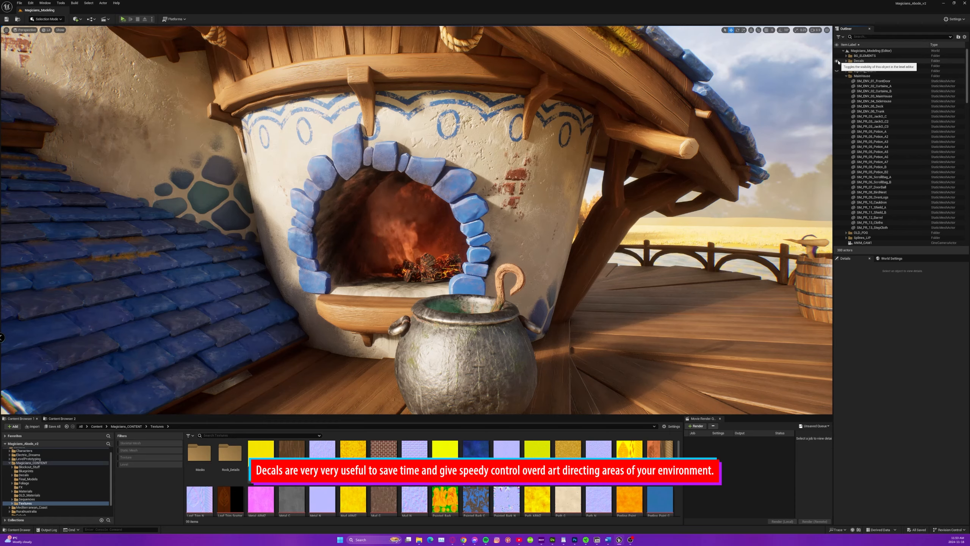
key("s")
right_click_drag(447, 384, 405, 373)
key("w")
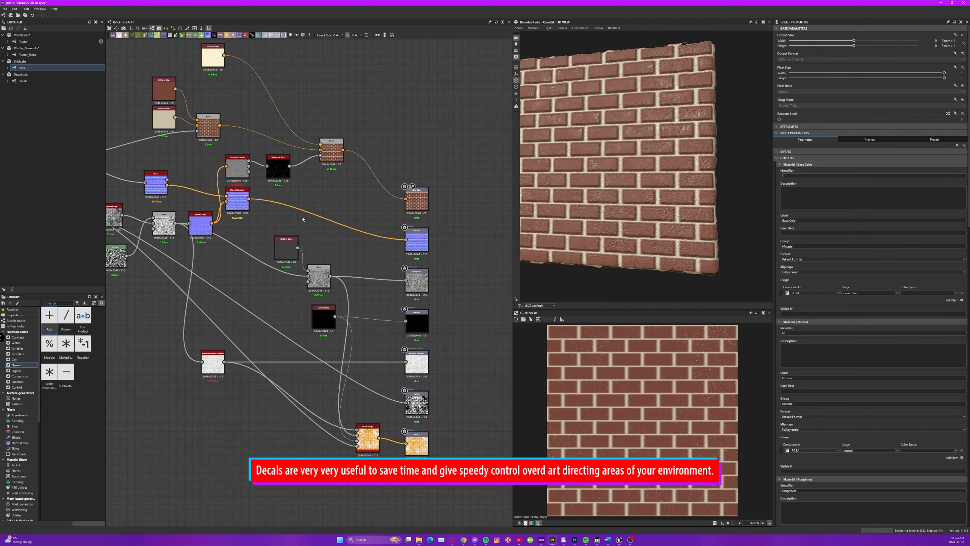
Open the Decals graph in Substance 3D Designer and view its framed decal node groups.
left_click(26, 82)
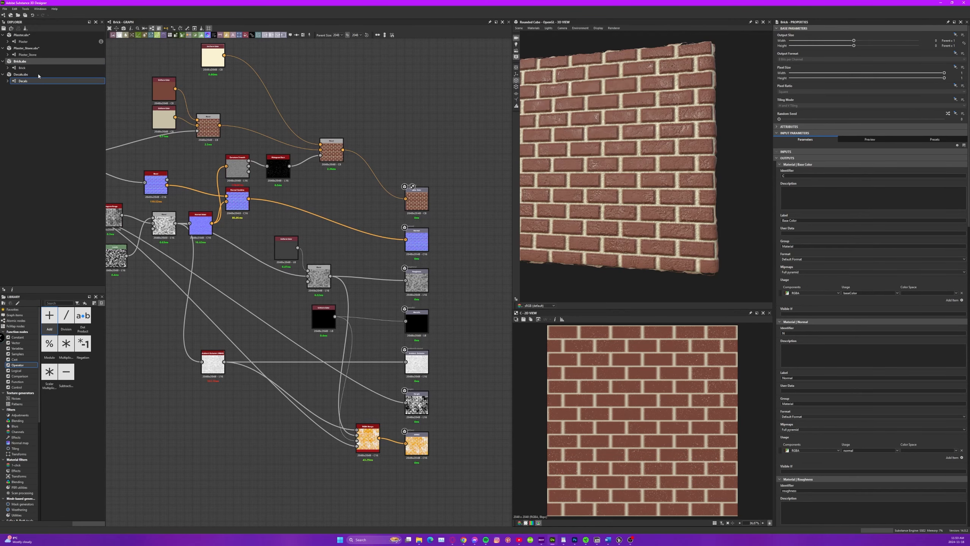
double_click(38, 80)
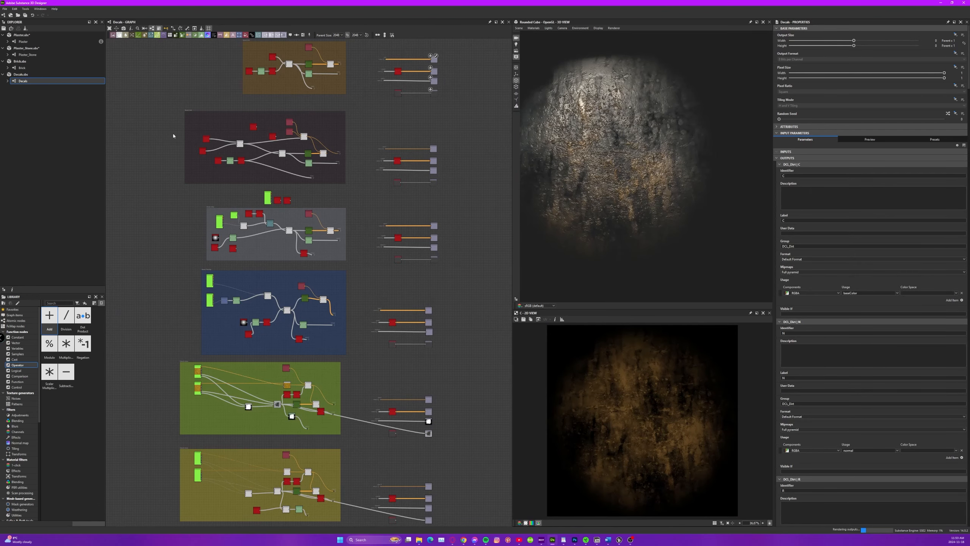
middle_click_drag(444, 132, 426, 178)
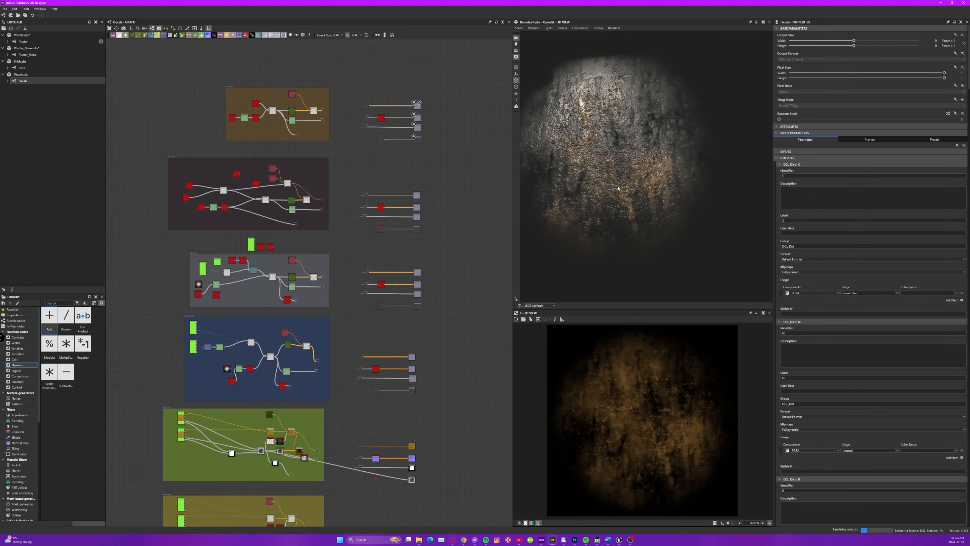
Examine the framed decal node groups in the Decals graph, from Decal_Dirt down to the groups below it.
left_click_drag(619, 188, 627, 153)
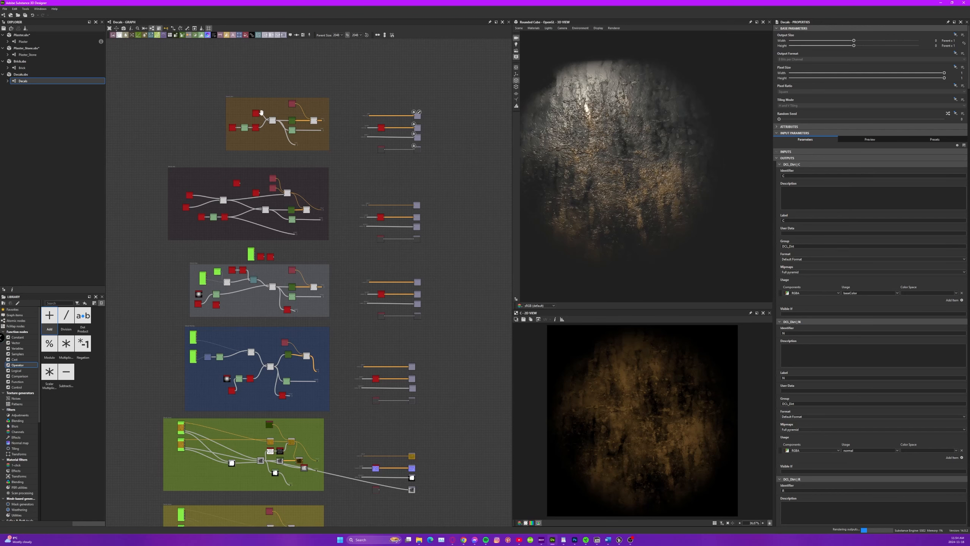
scroll(247, 112, "up", 7)
middle_click_drag(336, 176, 279, 180)
scroll(314, 191, "down", 7)
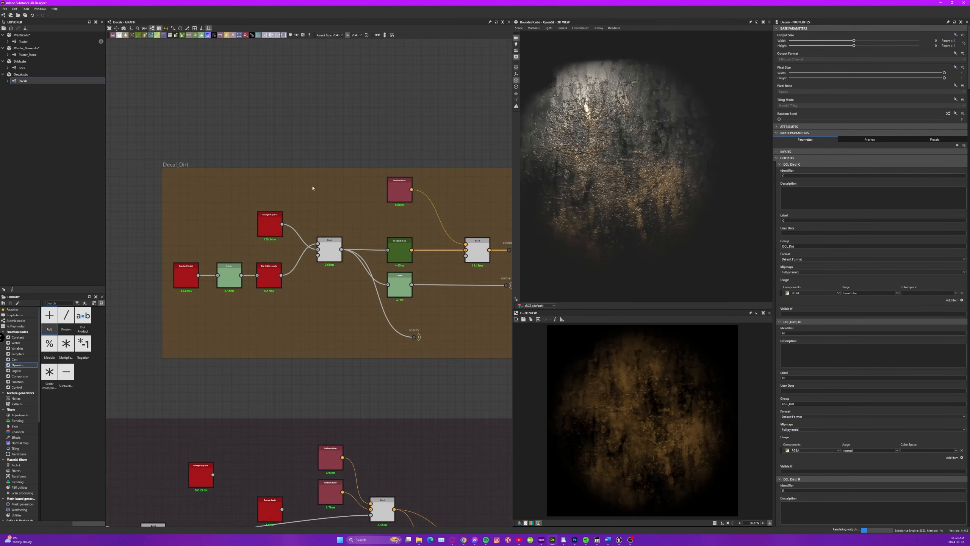
middle_click_drag(336, 328, 332, 89)
middle_click_drag(339, 203, 362, 483)
scroll(320, 265, "up", 3)
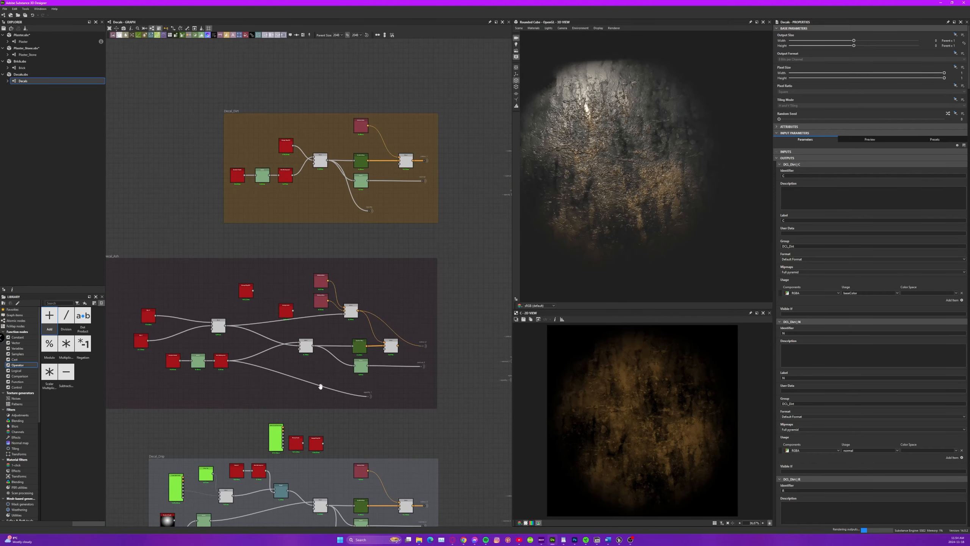
middle_click_drag(321, 385, 318, 201)
scroll(317, 201, "down", 5)
scroll(317, 202, "down", 1)
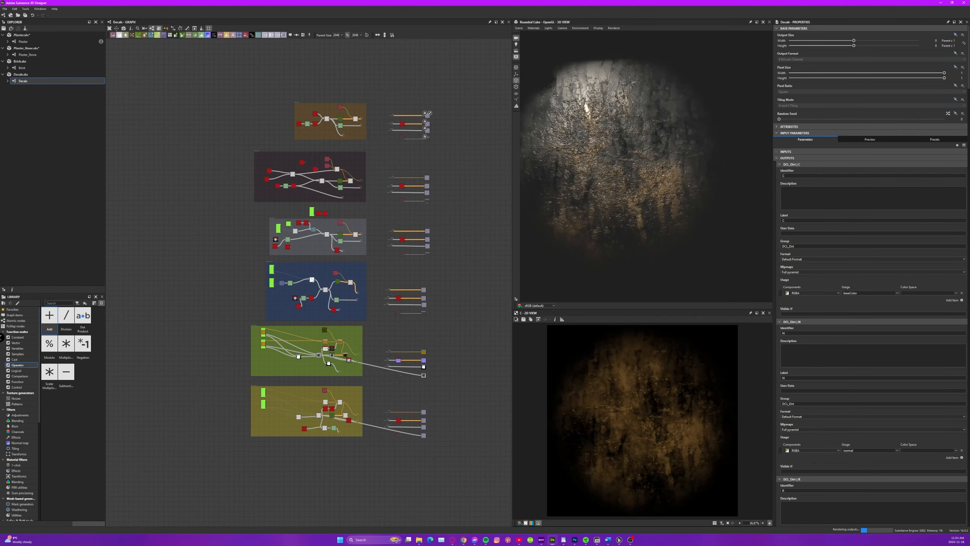
middle_click_drag(385, 243, 361, 267)
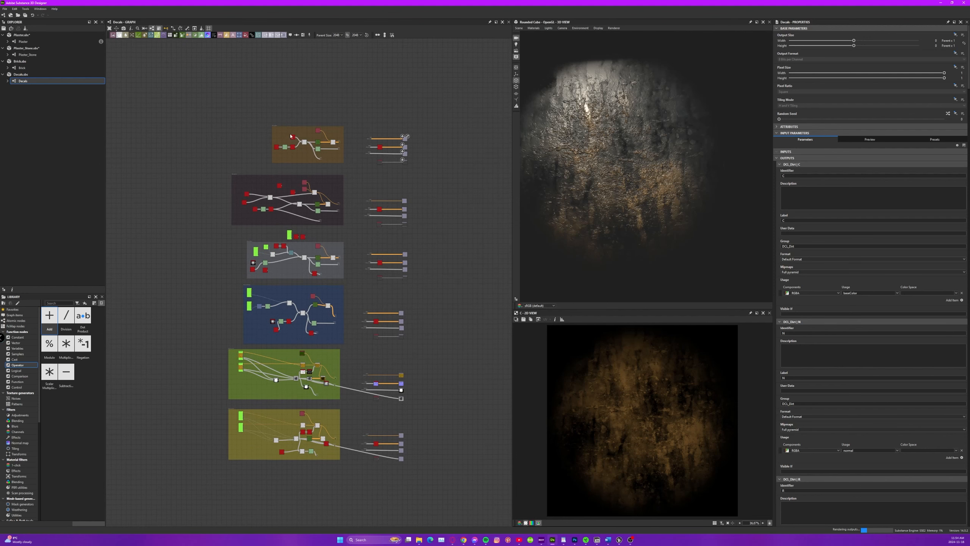
Preview the Decal_Dirt colour blend, levels, grunge map and mask blend nodes in the 2D view.
scroll(292, 142, "up", 10)
scroll(342, 237, "down", 2)
mouse_move(438, 249)
middle_mouse_down()
mouse_move(328, 263)
mouse_move(442, 244)
middle_mouse_up()
double_click(470, 248)
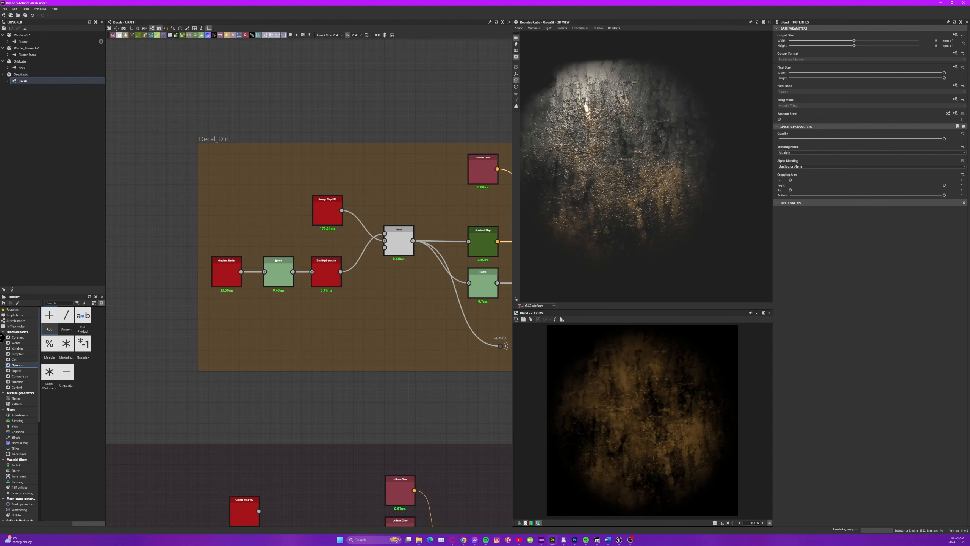
double_click(283, 272)
double_click(319, 211)
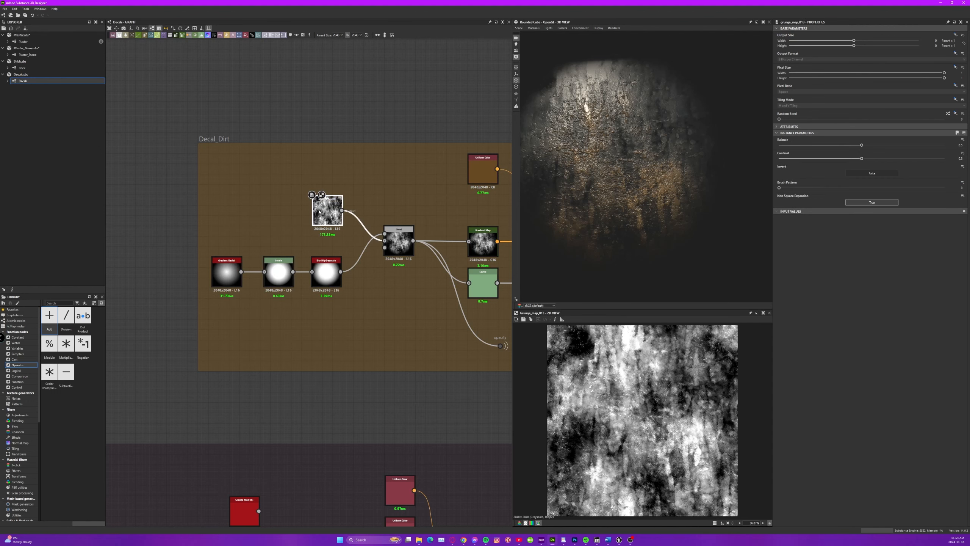
double_click(401, 247)
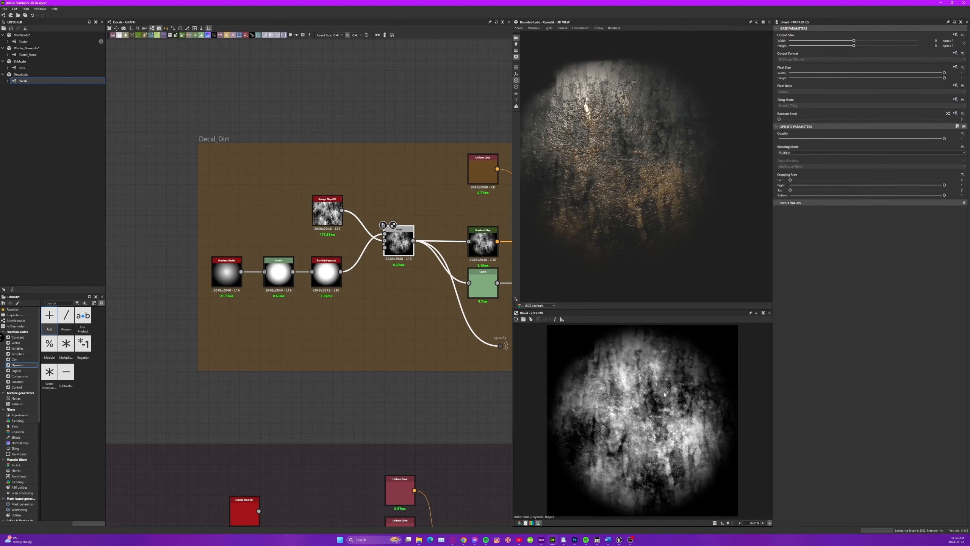
Preview the Decal_Dirt final colour Blend and its Gradient Map, and inspect the dirt decal from different angles in the 3D view.
middle_click_drag(385, 308, 129, 318)
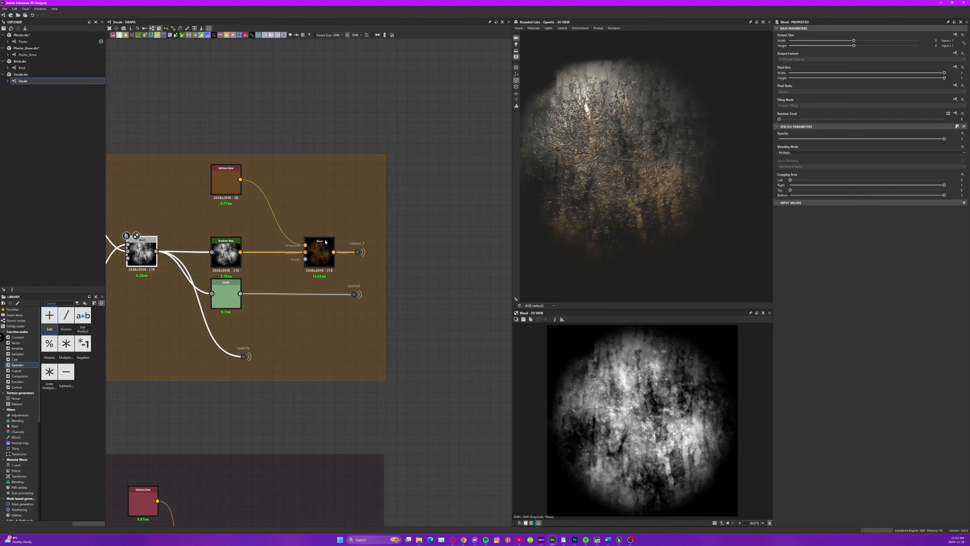
double_click(320, 252)
mouse_move(604, 180)
left_mouse_down()
mouse_move(639, 163)
mouse_move(606, 150)
mouse_move(600, 164)
left_mouse_up()
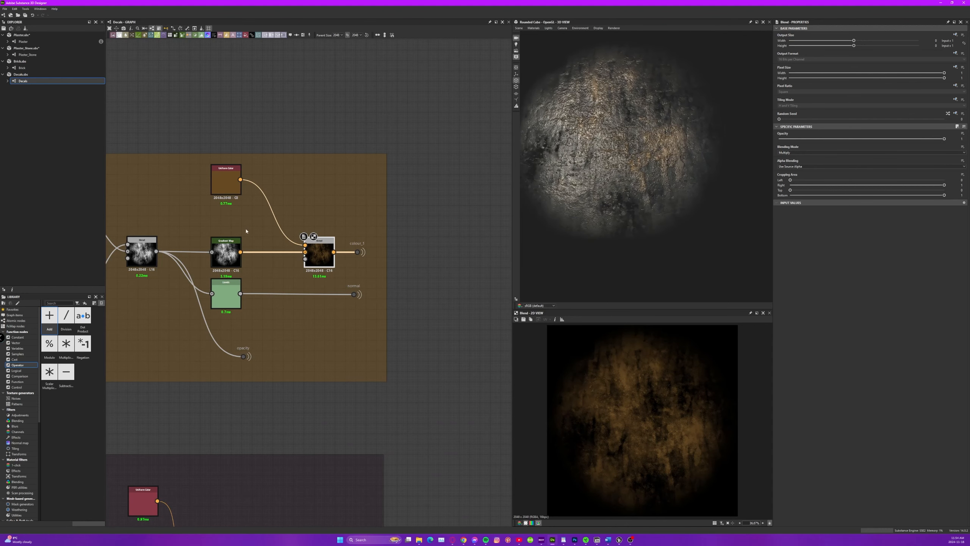
double_click(228, 253)
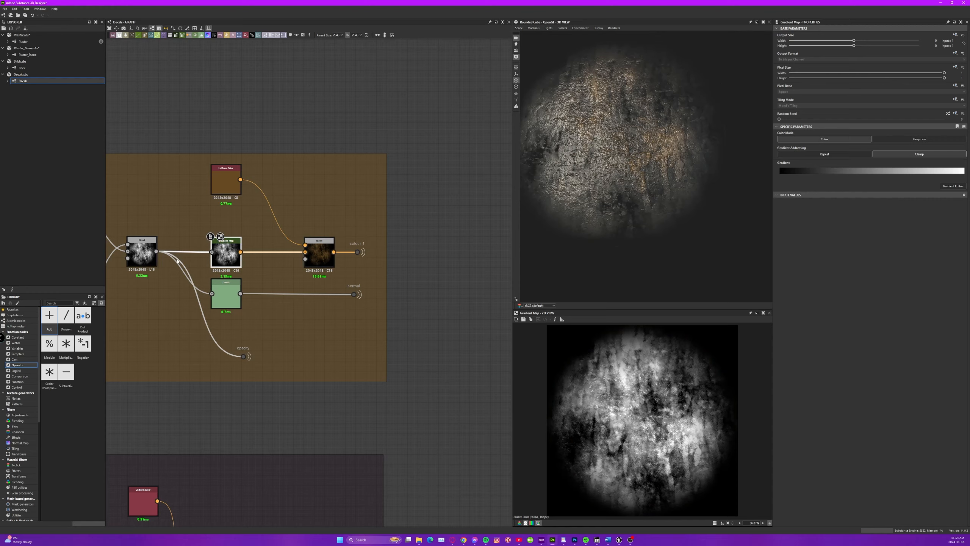
left_click_drag(555, 235, 588, 214)
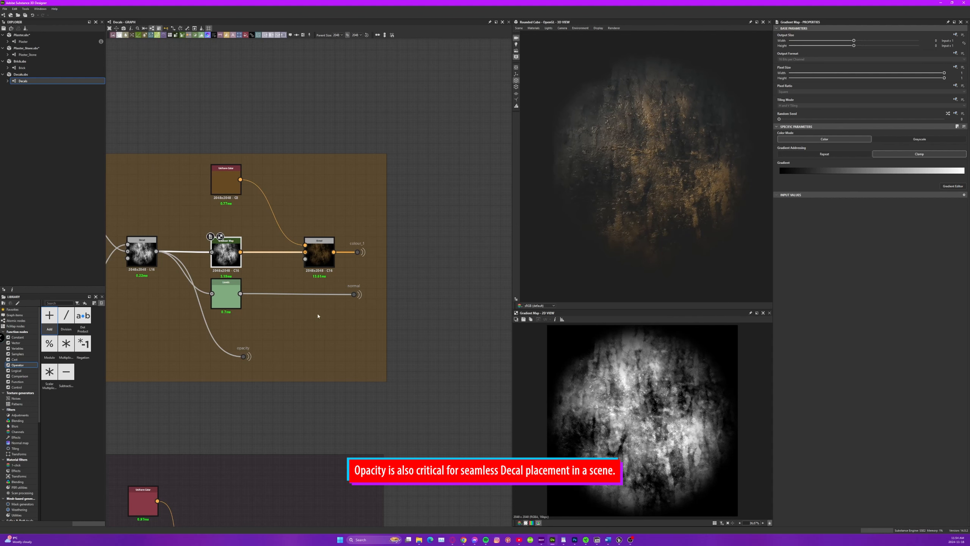
Examine the Decal_Dirt colour, normal and opacity connections and the dirt decal's faded edges in the 3D view.
middle_click_drag(354, 315, 178, 265)
middle_click_drag(284, 265, 180, 272)
middle_click_drag(414, 273, 644, 302)
middle_click_drag(249, 253, 307, 255)
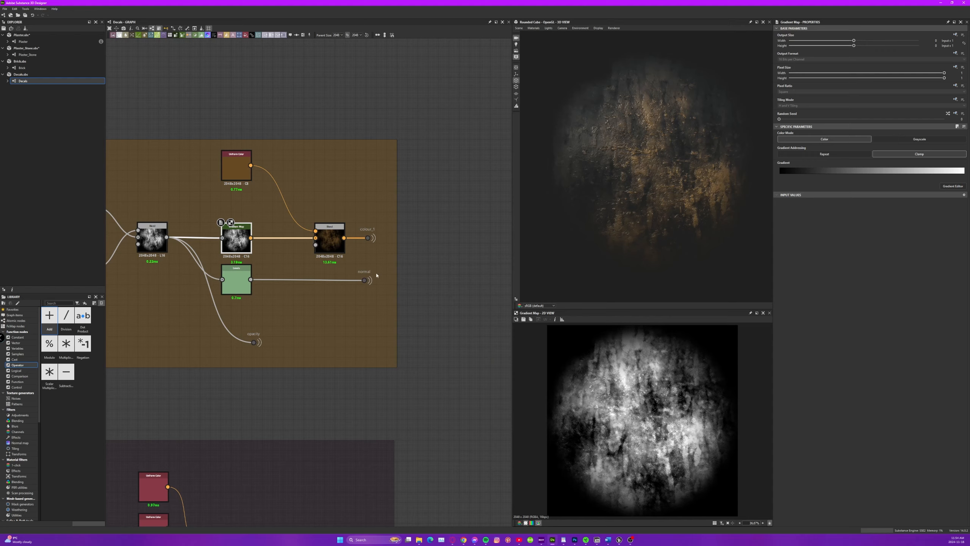
scroll(647, 168, "up", 6)
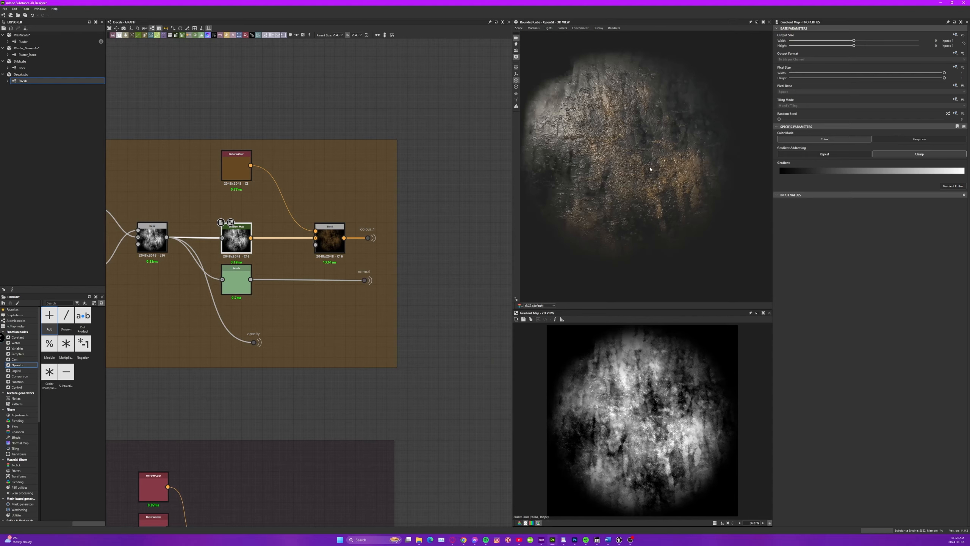
scroll(633, 157, "down", 5)
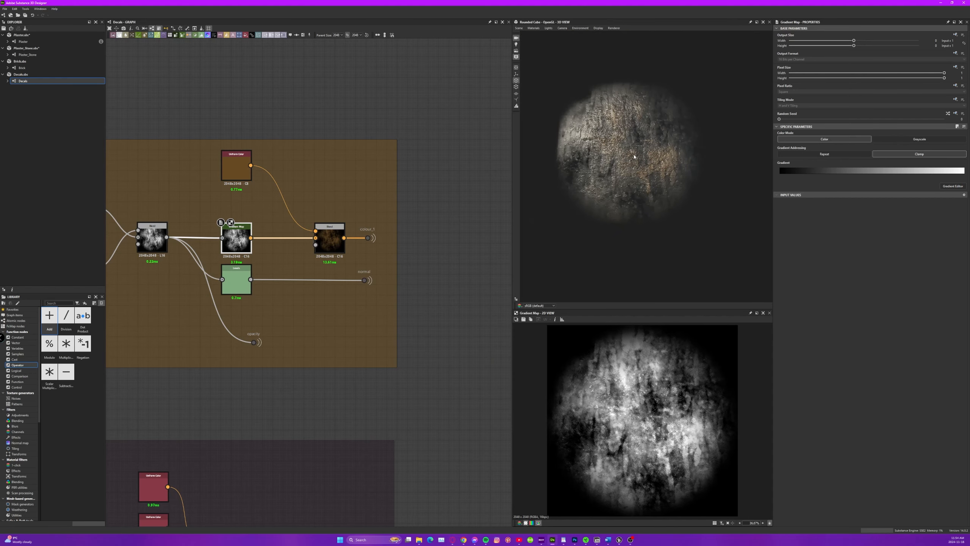
Look through the Decal_Ash, Decal_Drip and Decal_moss node groups, ending at the moss output nodes.
scroll(266, 180, "down", 8)
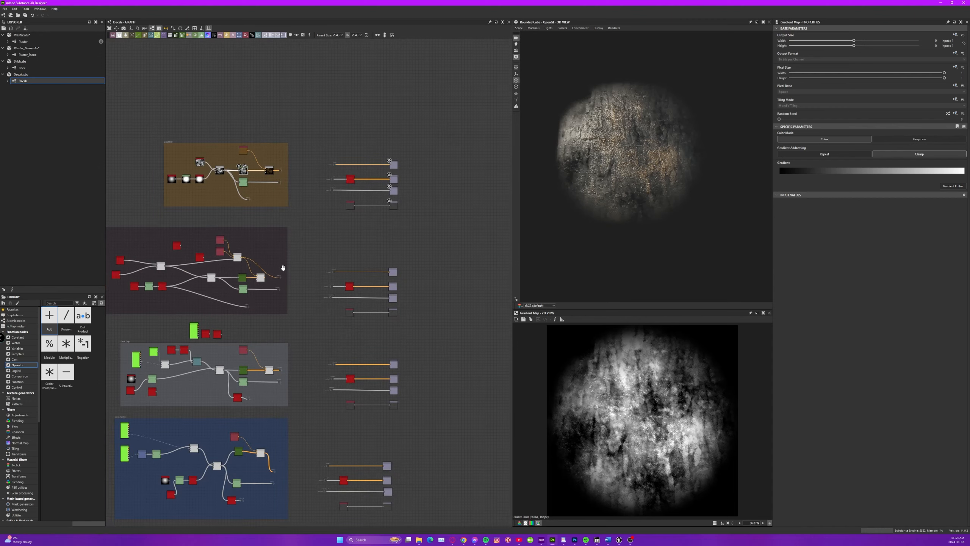
scroll(266, 170, "up", 5)
scroll(296, 209, "down", 6)
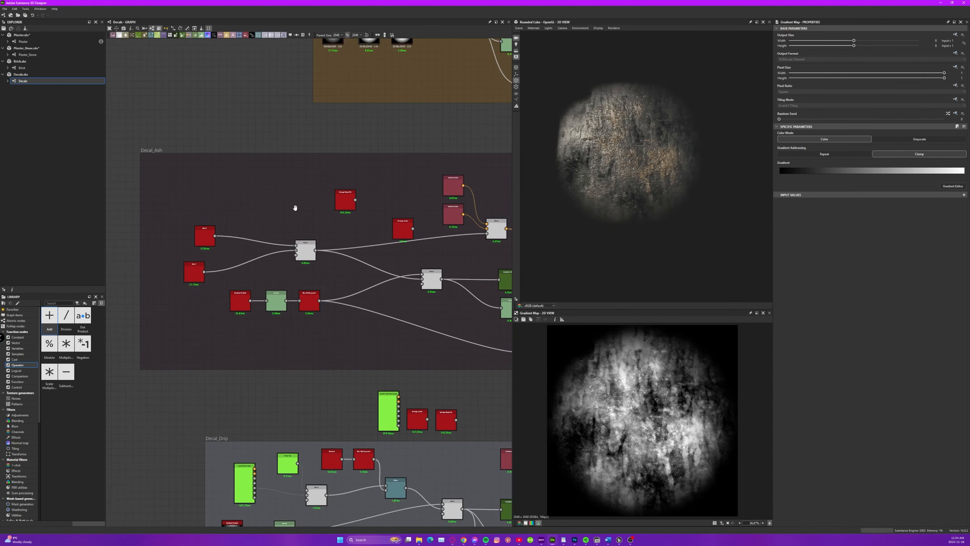
middle_click_drag(249, 377, 244, 234)
scroll(243, 236, "up", 6)
middle_click_drag(163, 211, 218, 213)
scroll(218, 213, "up", 5)
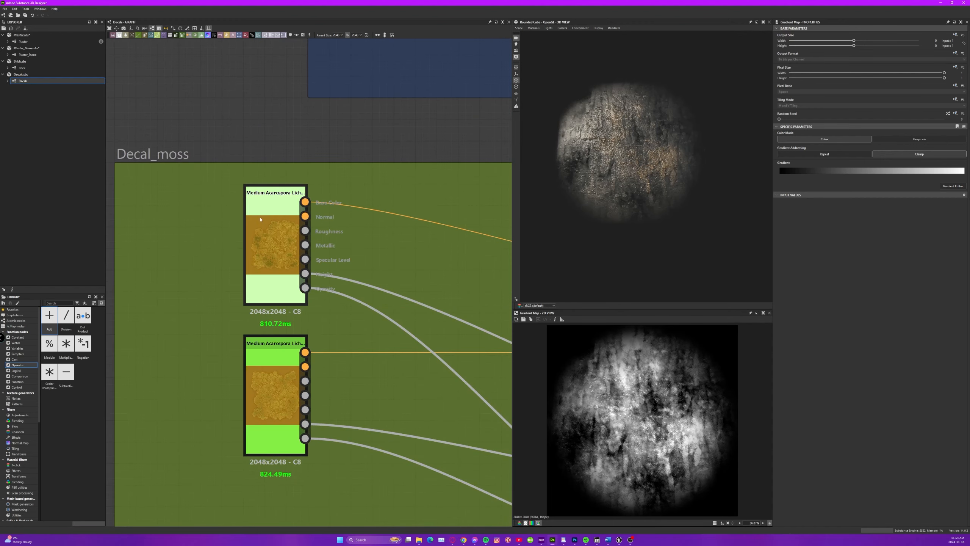
scroll(248, 226, "down", 10)
scroll(434, 275, "up", 6)
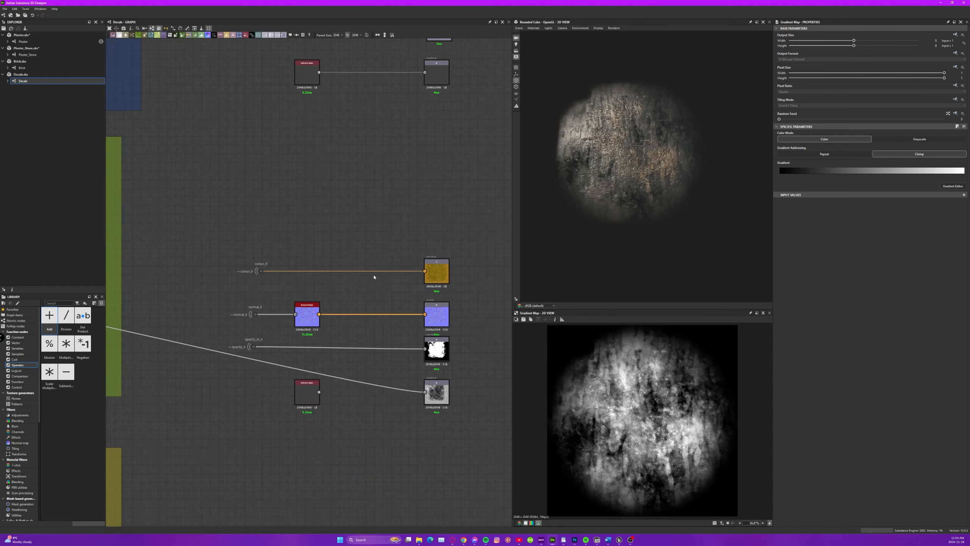
Show the moss decal outputs in the 3D view and the moss base colour in the 2D view.
right_click(433, 275)
left_click(454, 284)
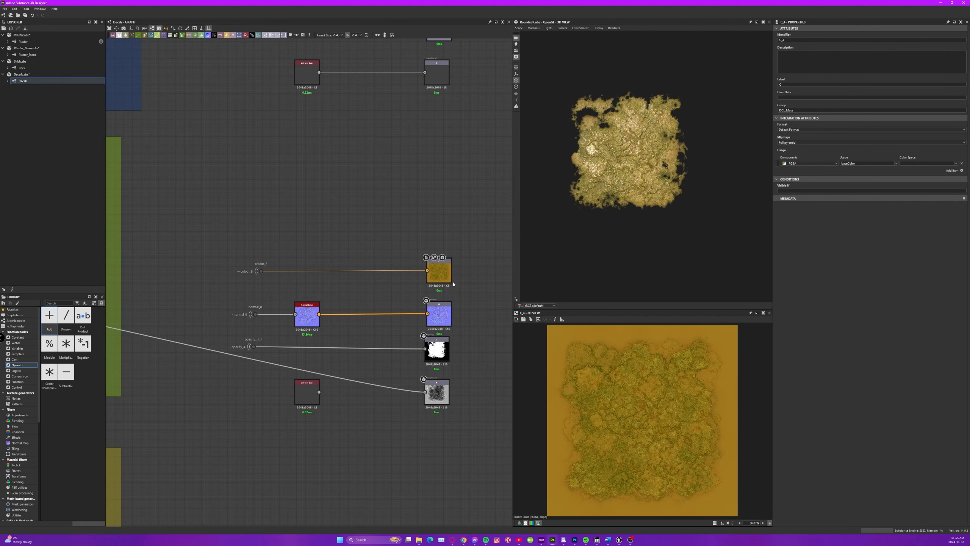
scroll(454, 284, "down", 2)
scroll(455, 282, "up", 2)
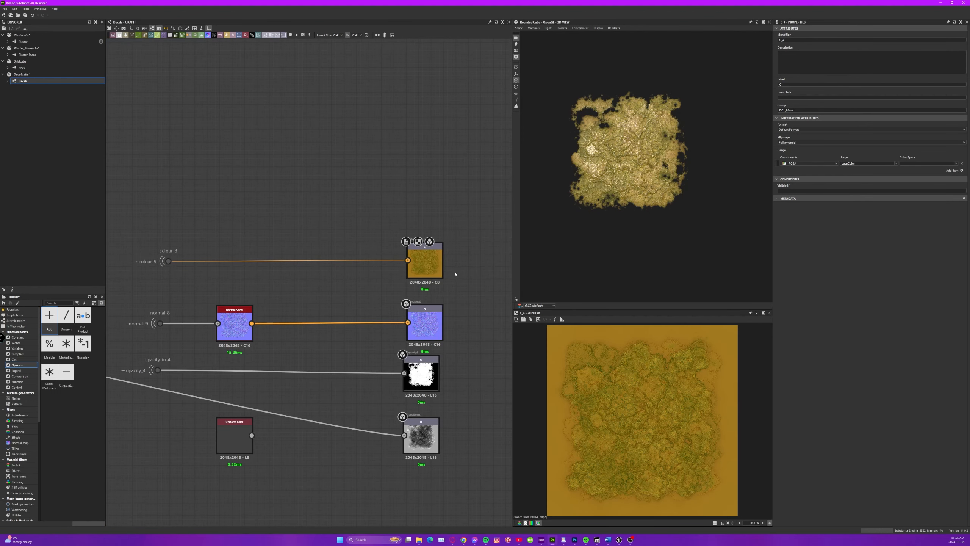
Look at the 3D view channel options for the moss base colour output and inspect the decal, undoing the node's accidental move.
right_click(431, 261)
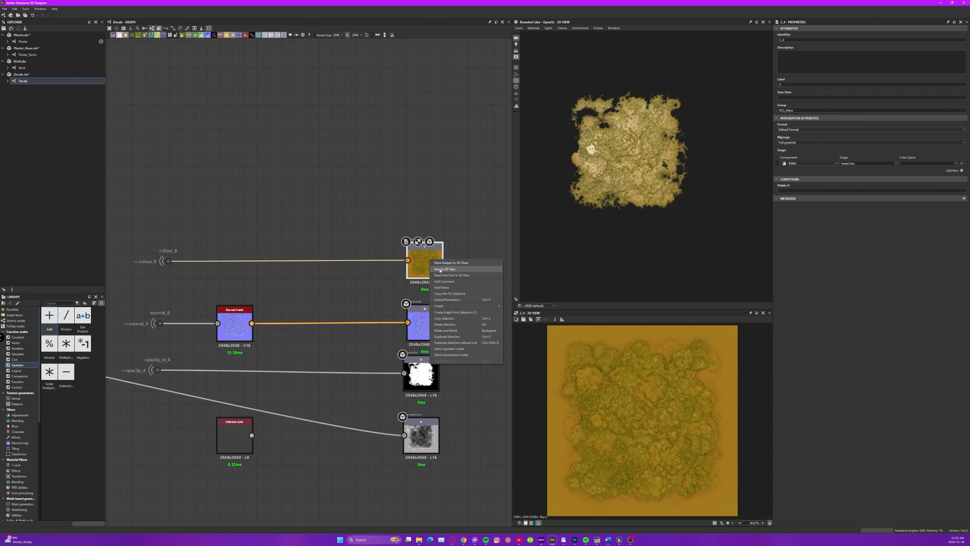
left_click(442, 270)
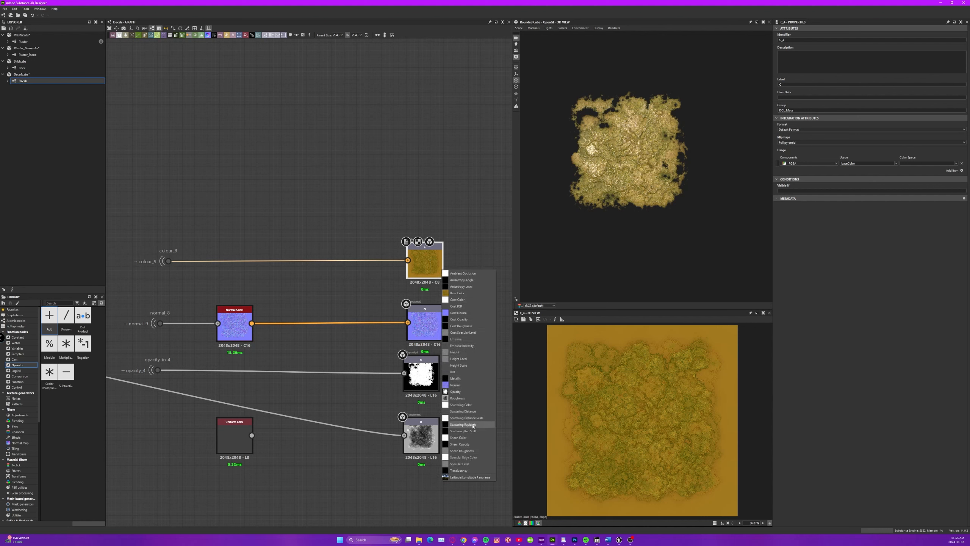
left_click_drag(442, 262, 468, 187)
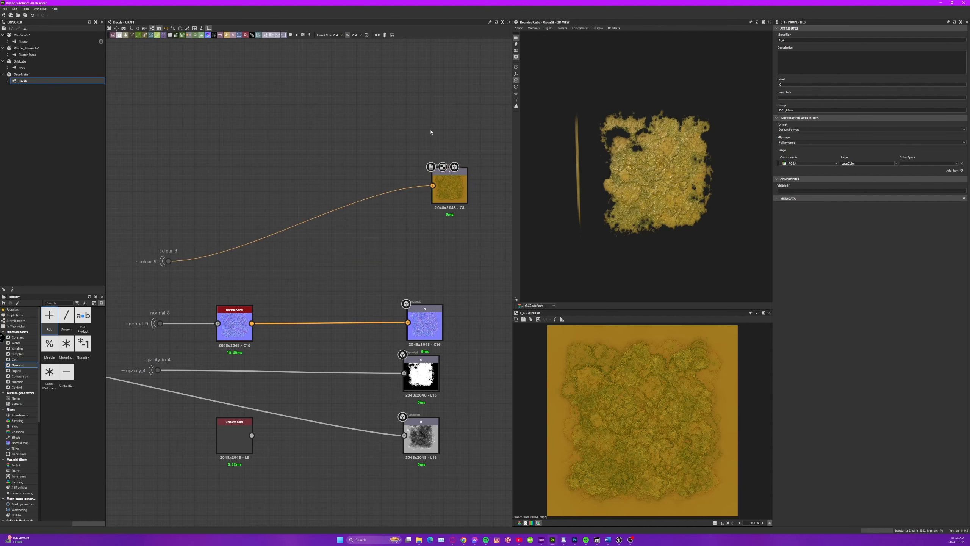
key("ctrl+z")
left_click_drag(604, 166, 581, 150)
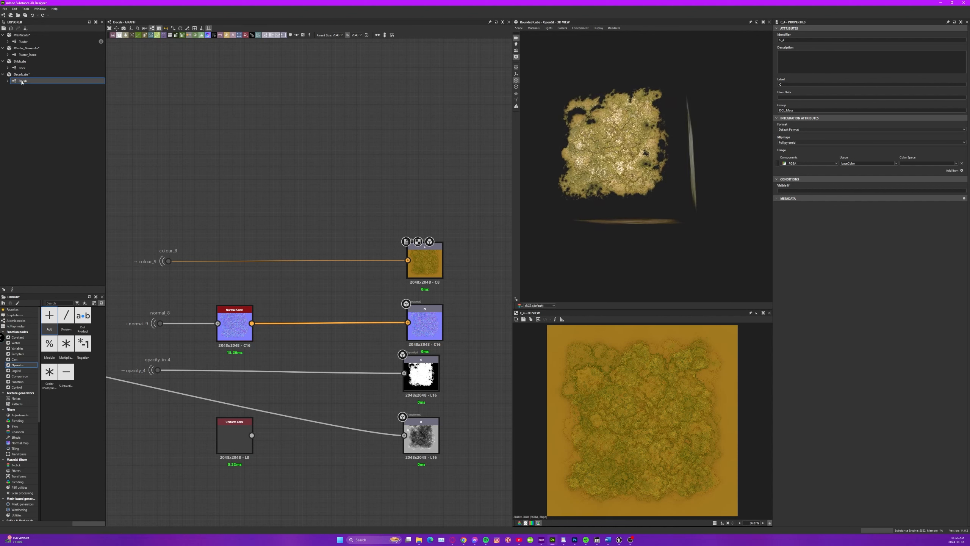
Examine the Decal_moss group's blend nodes and its two Medium Acarospora source nodes, selecting the group's frame.
scroll(497, 251, "down", 2)
middle_click_drag(186, 264, 139, 322)
middle_click_drag(142, 244, 362, 227)
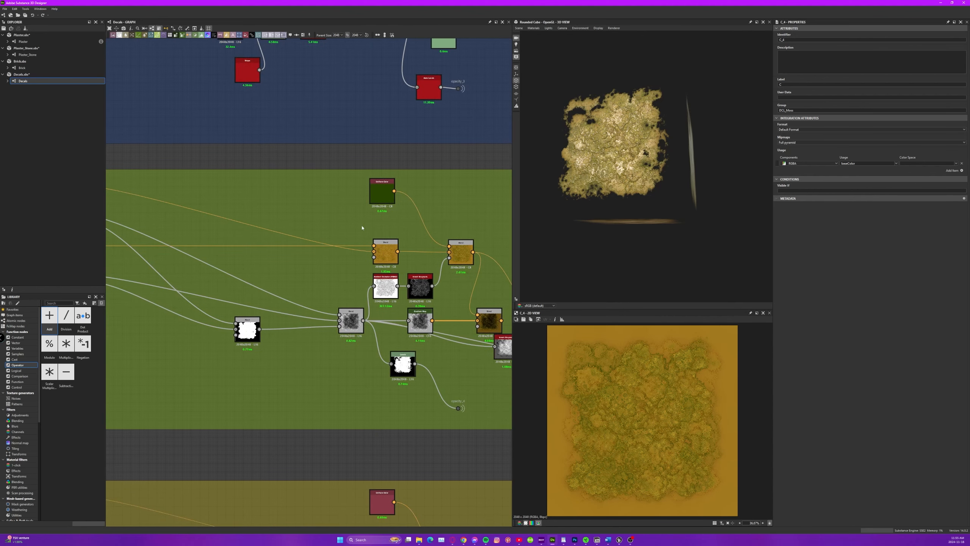
middle_click_drag(213, 224, 405, 254)
scroll(214, 233, "up", 5)
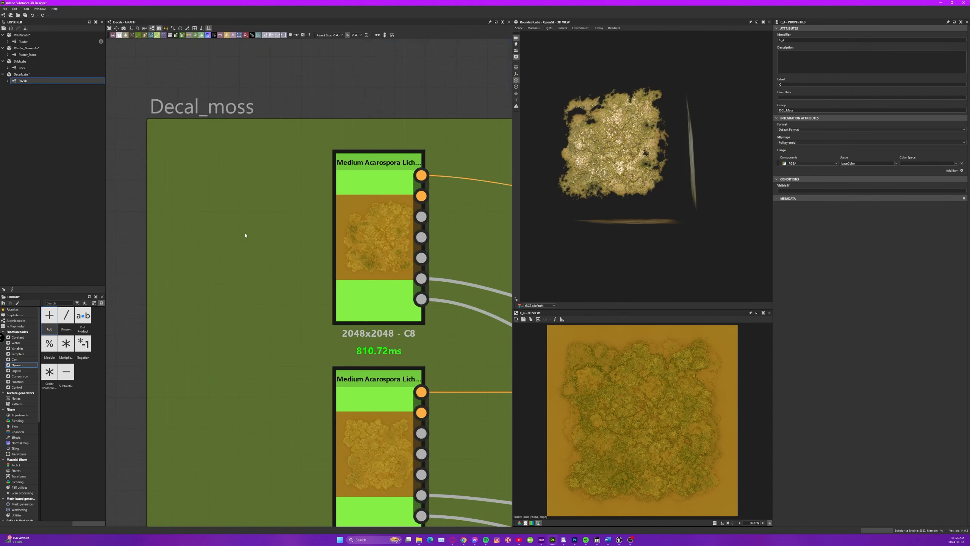
left_click(378, 227)
left_click(325, 98)
scroll(305, 184, "down", 6)
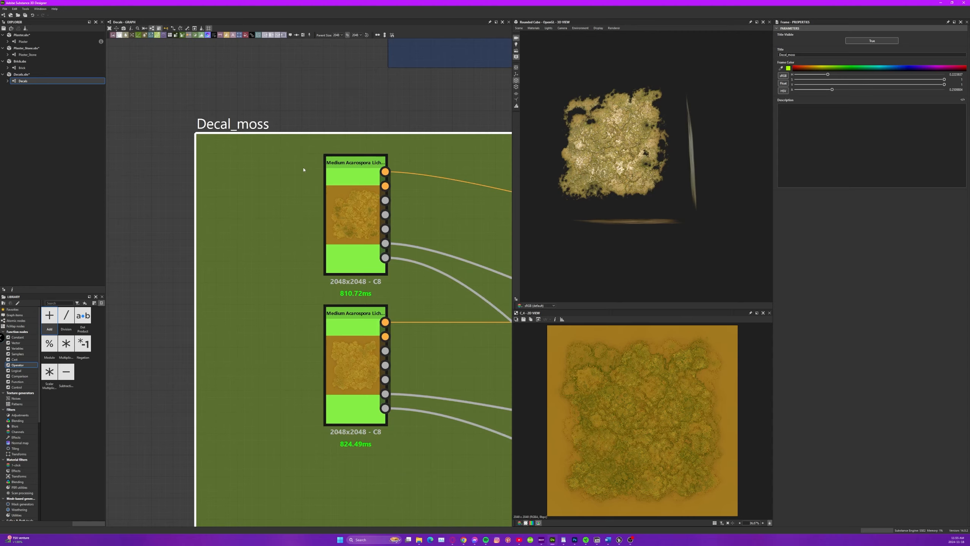
Inspect the moss decal's surface detail and ragged edges up close in the 3D view.
middle_click_drag(409, 291, 181, 276)
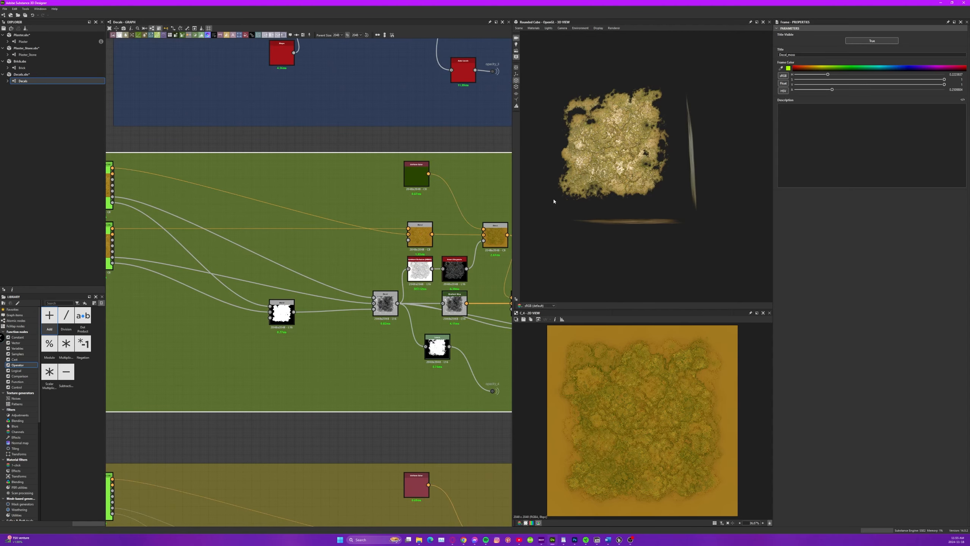
left_click_drag(554, 202, 612, 196)
scroll(635, 189, "up", 3)
scroll(635, 189, "up", 6)
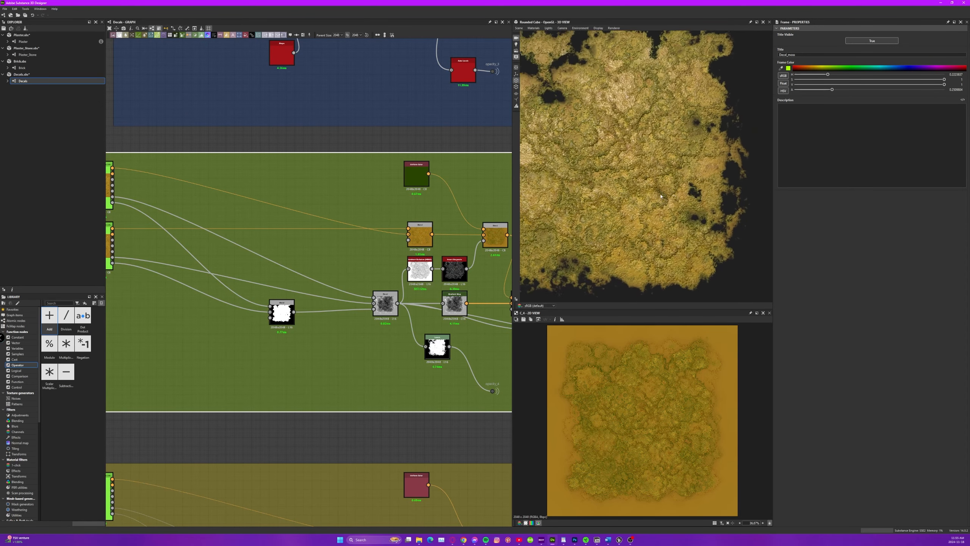
left_click_drag(642, 151, 576, 153)
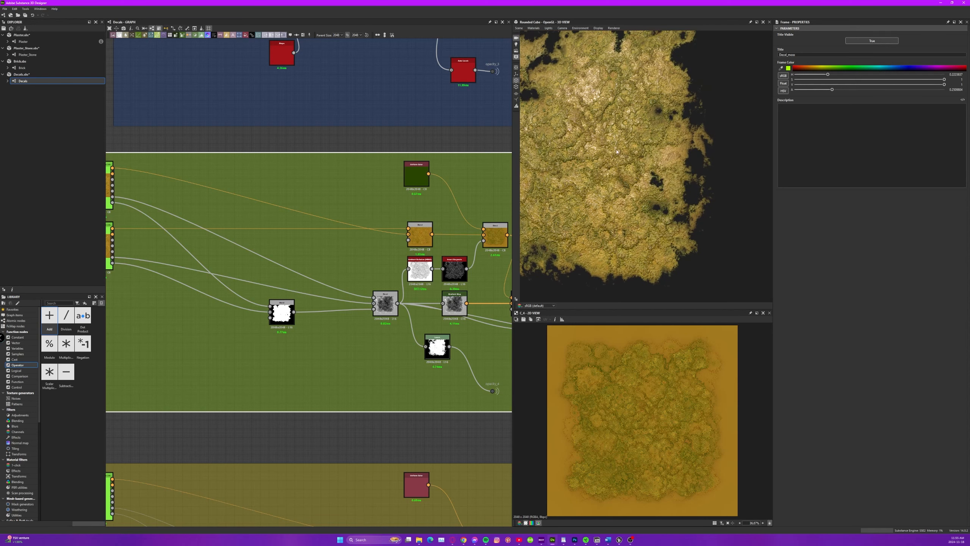
Review the full stack of decal node groups alongside their output nodes in the Decals graph.
middle_click_drag(406, 242, 183, 226)
scroll(183, 226, "down", 5)
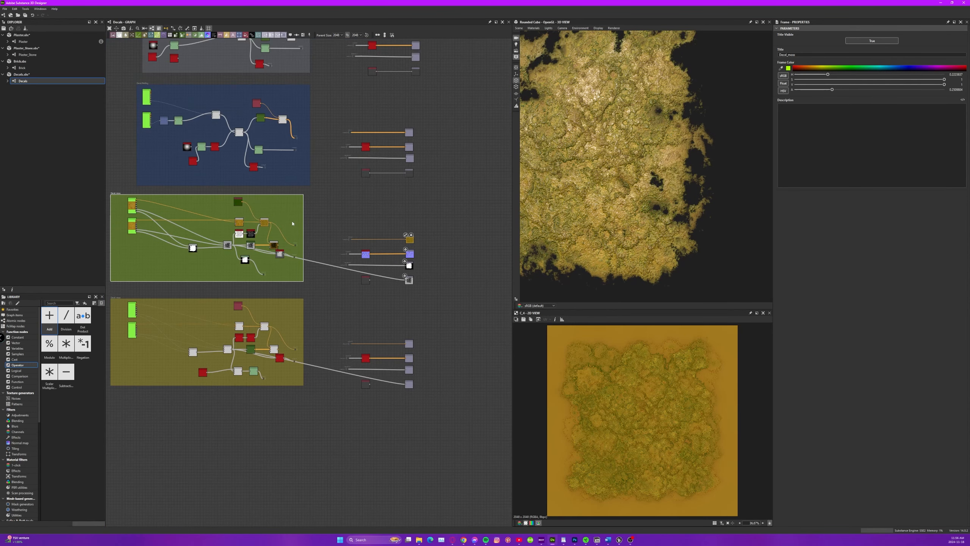
middle_click_drag(245, 256, 263, 345)
middle_click_drag(349, 152, 364, 198)
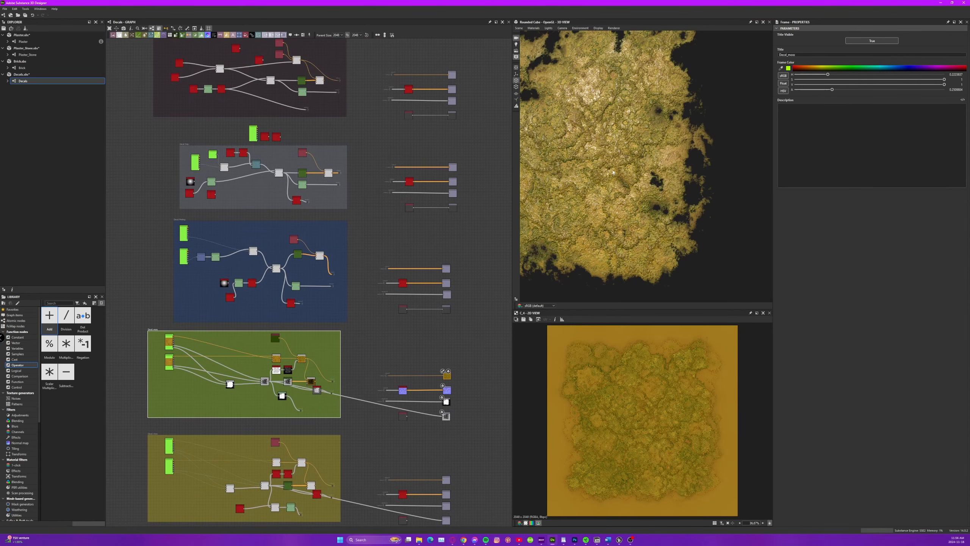
mouse_move(622, 161)
left_mouse_down()
mouse_move(665, 170)
mouse_move(625, 179)
mouse_move(661, 174)
mouse_move(617, 167)
left_mouse_up()
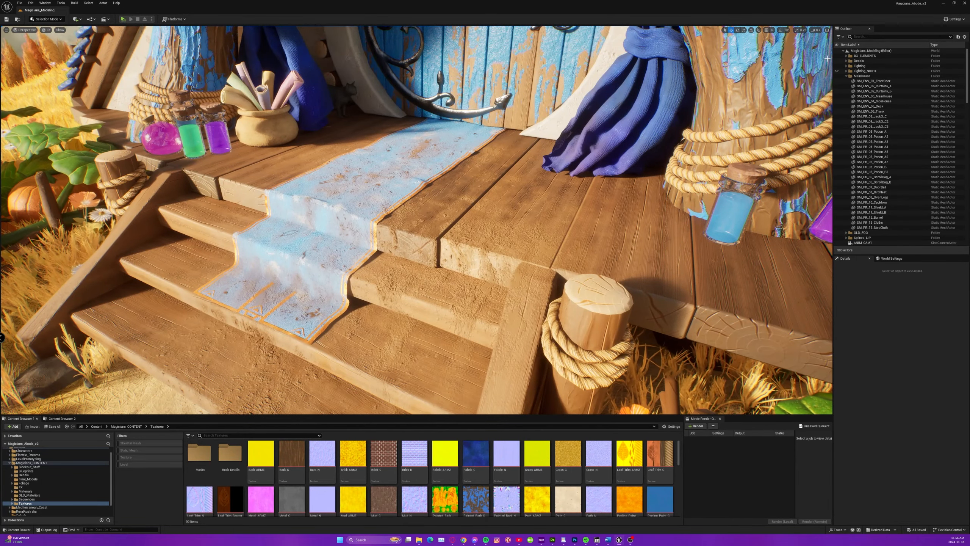
Switch to Unreal Engine and toggle the Decals folder's visibility while viewing the house's front steps.
left_click(838, 62)
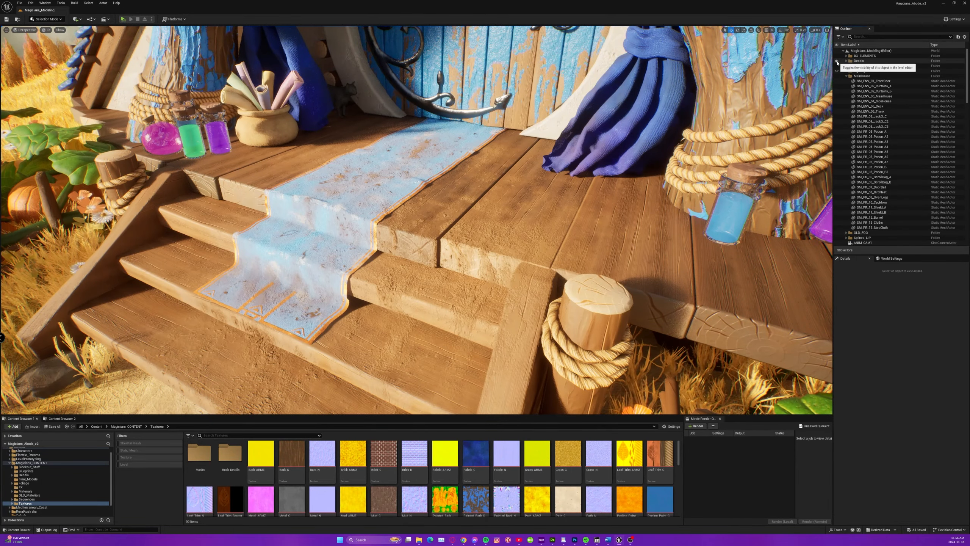
Toggle the Decals folder's visibility off and back on while viewing the front steps and the pumpkin patch.
left_click(837, 61)
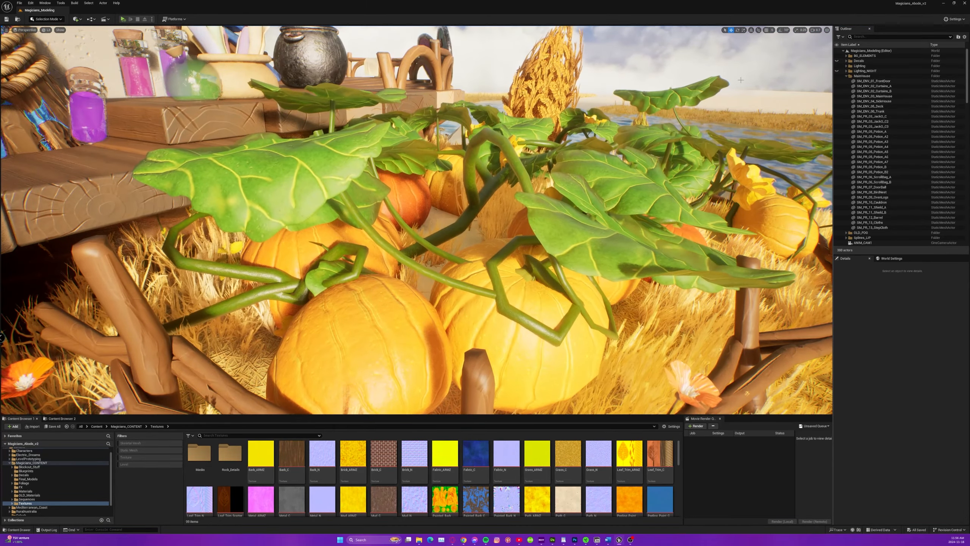
left_click(837, 61)
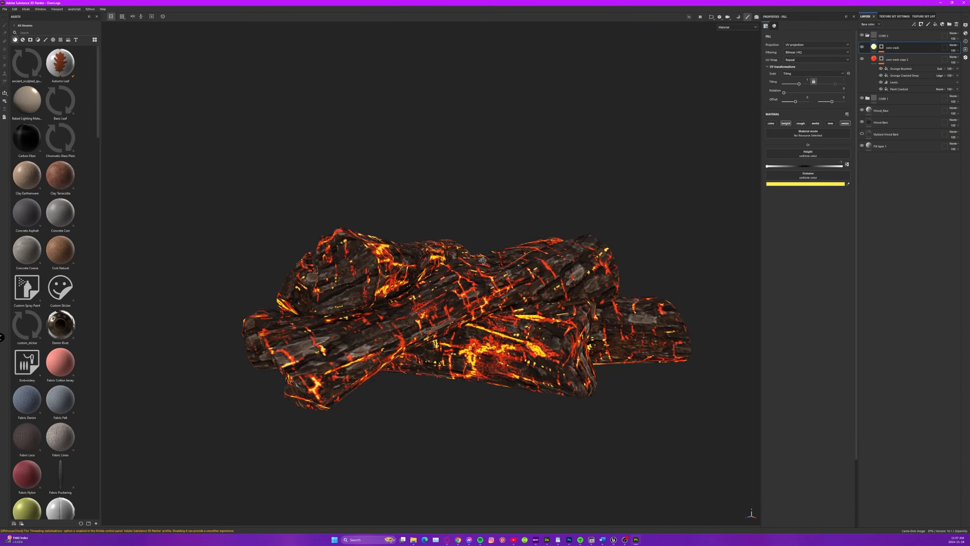
View the glowing logs in Substance 3D Painter, switch to Unreal Engine and show the Decals folder on the oven.
left_click_drag(483, 260, 462, 288, "alt")
left_click(614, 540)
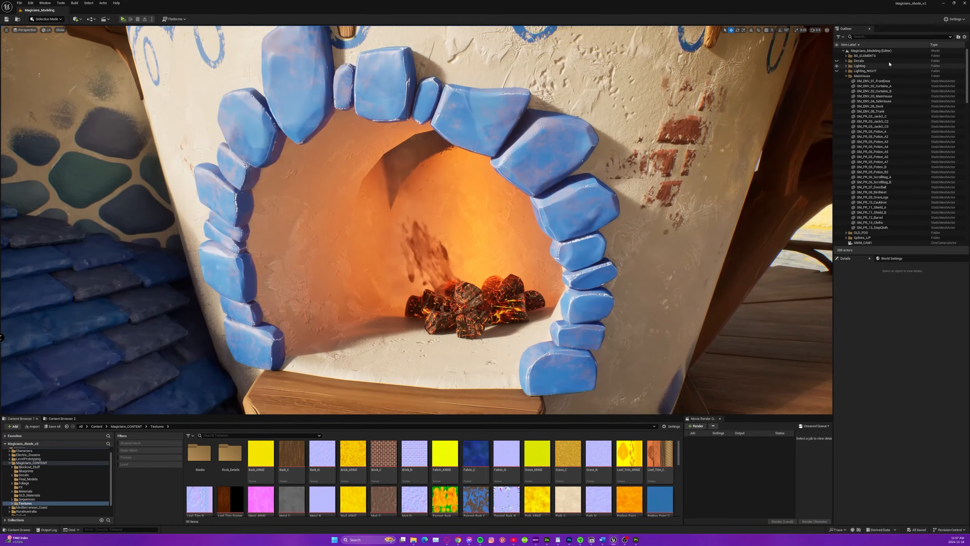
left_click(837, 61)
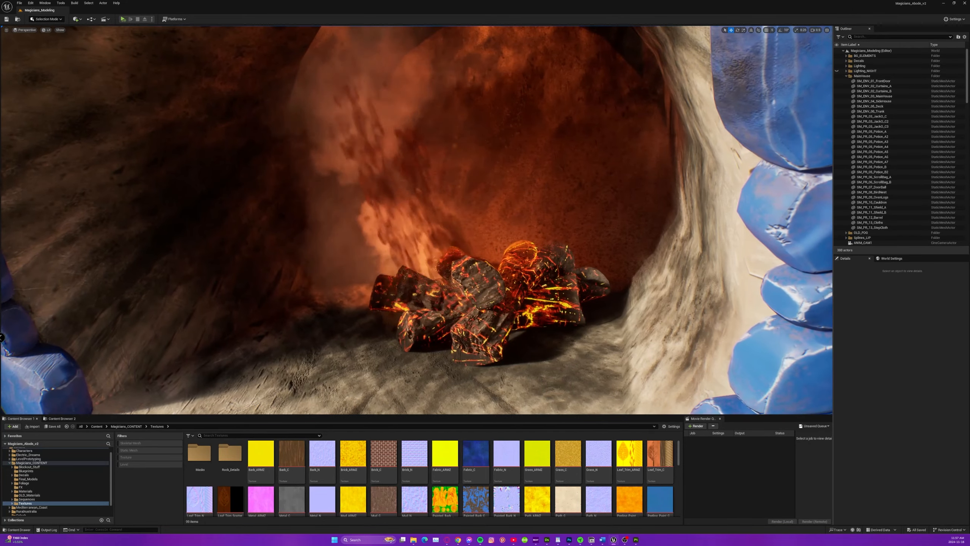
Switch to Substance 3D Painter, expand CORE 1, and hide both CORE folders, Wood_Raw and Wood Bark to expose the base fill.
key("alt+Tab")
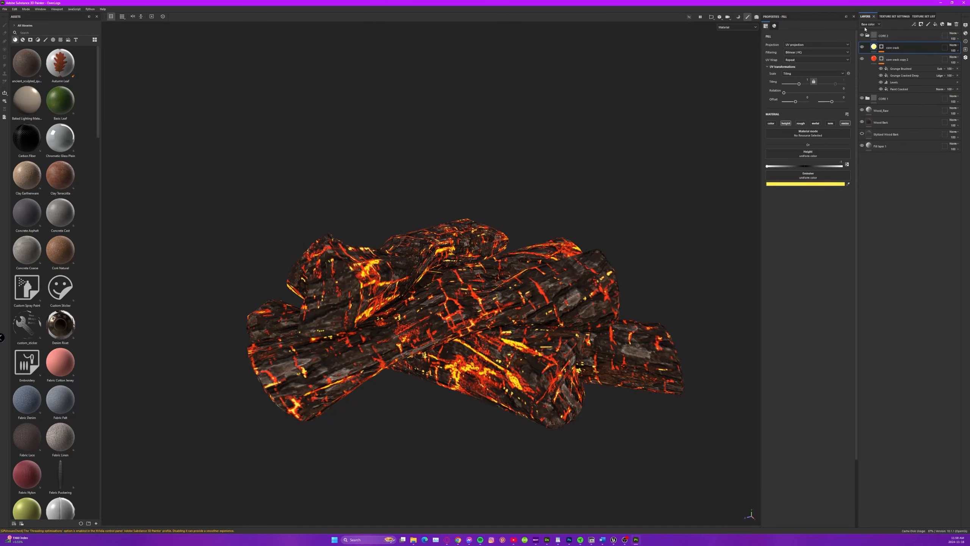
left_click(868, 99)
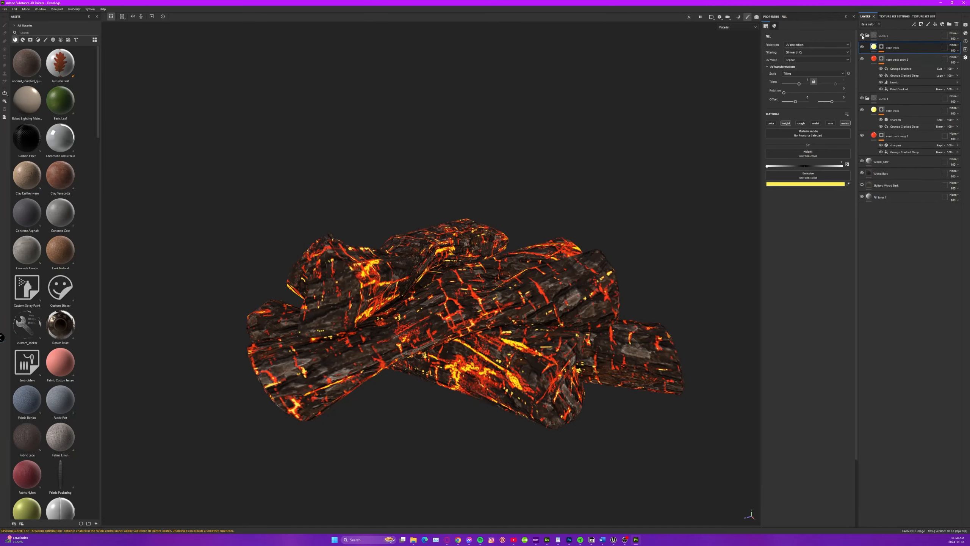
left_click(862, 99)
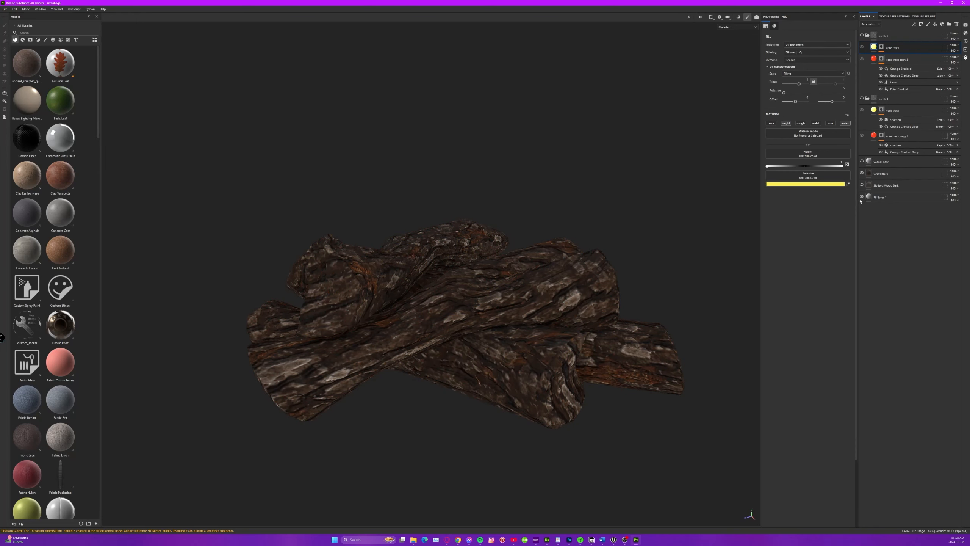
left_click(862, 173)
left_click_drag(450, 278, 495, 264, "alt")
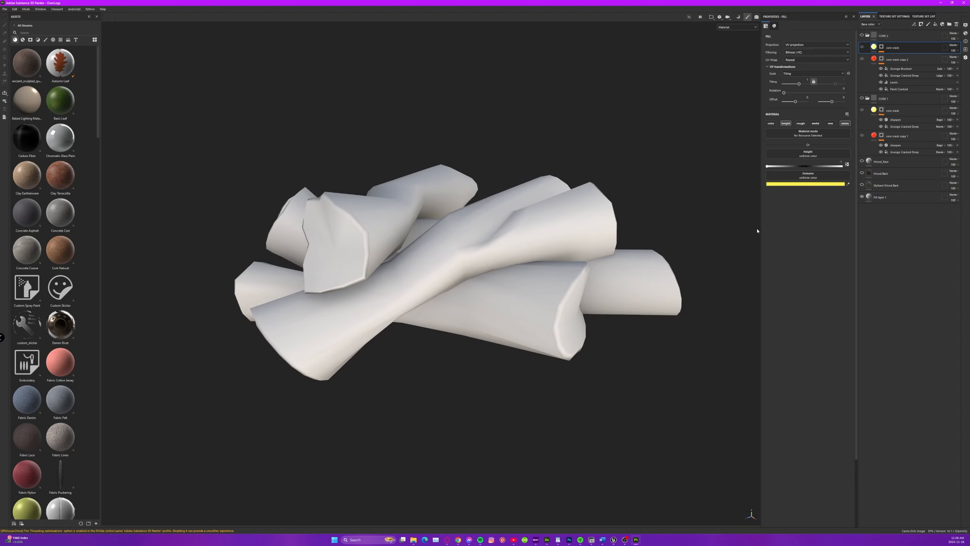
Browse the material assets and filter the library by "wood".
scroll(15, 248, "down", 3)
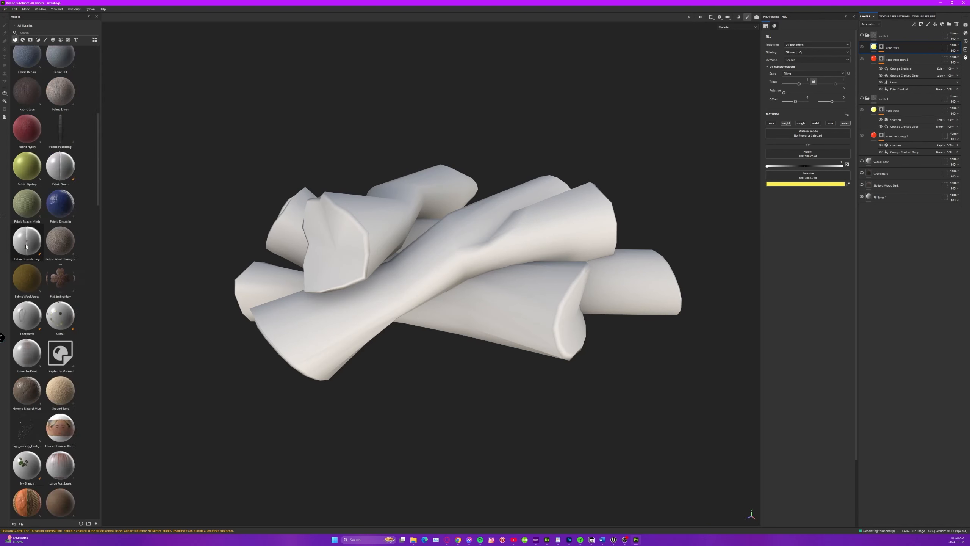
scroll(23, 245, "up", 2)
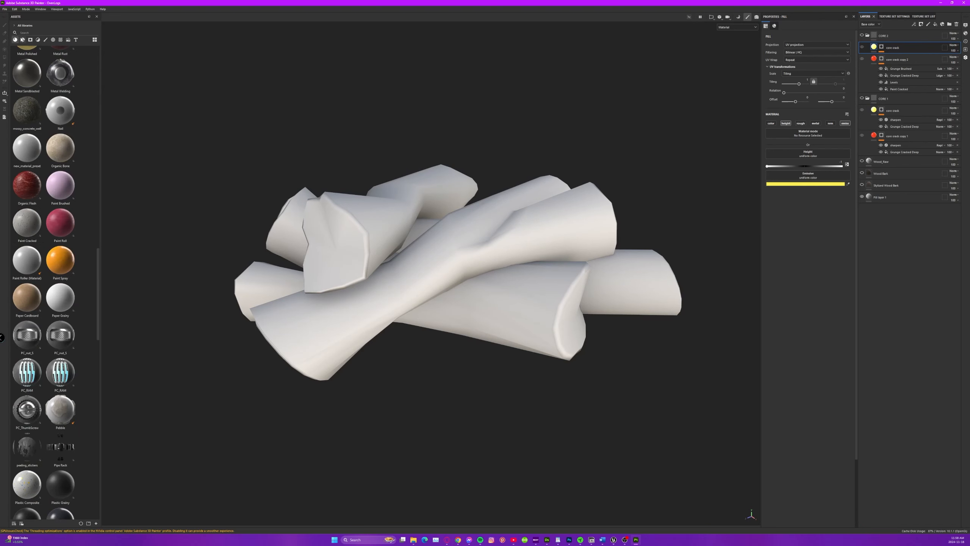
left_click(28, 33)
type("wood")
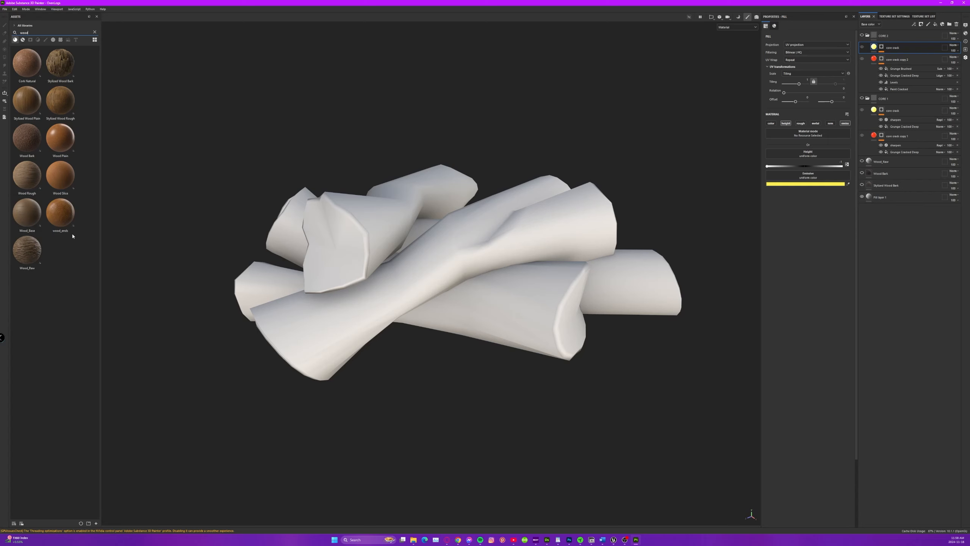
Preview the Stylized Wood Bark layer on the logs and replace it with the visible Wood Bark layer.
left_click(862, 185)
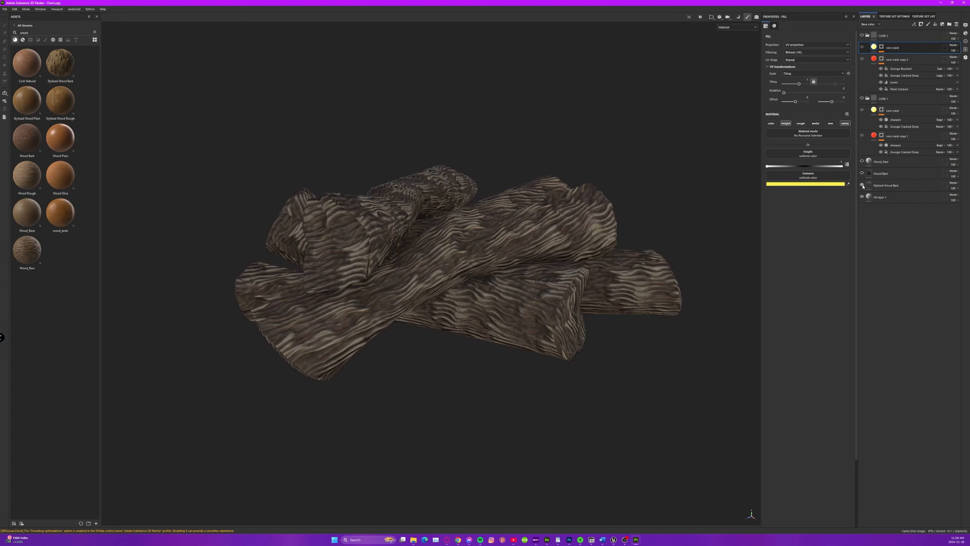
left_click_drag(490, 244, 473, 205, "alt")
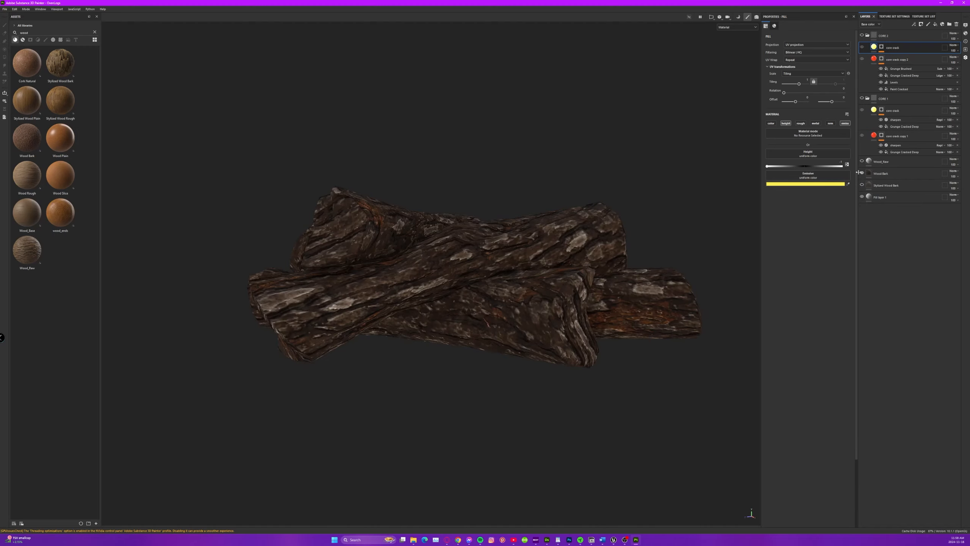
left_click_drag(494, 222, 473, 194, "alt")
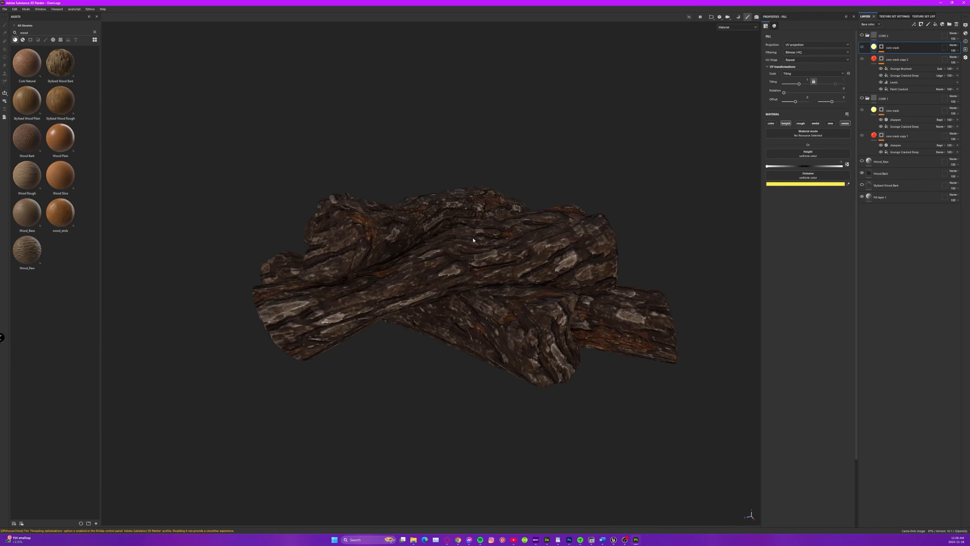
Compare with the oven in Unreal Engine and, in Substance 3D Painter, show CORE 1 with only its red fill layer visible.
left_click_drag(474, 240, 470, 264, "alt")
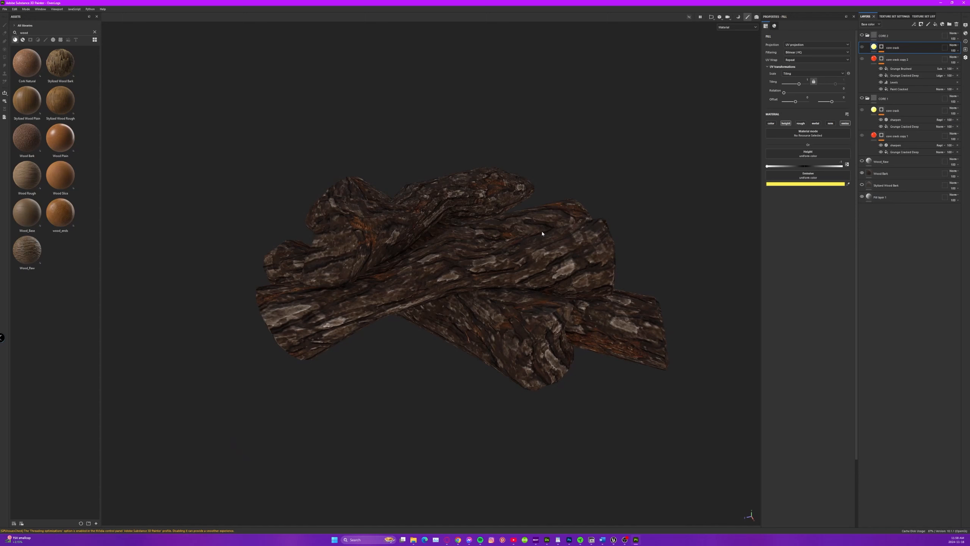
left_click(862, 99)
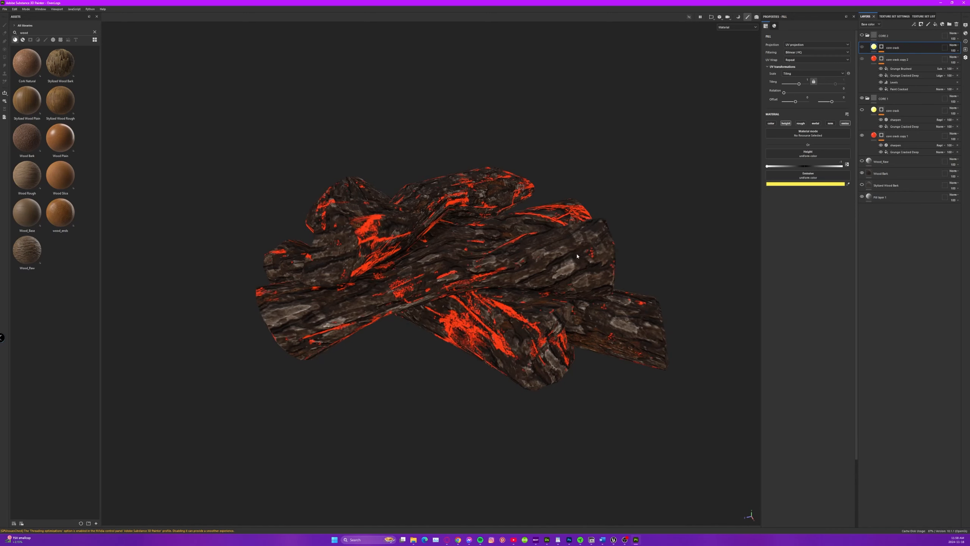
left_click_drag(578, 257, 555, 246, "alt")
Inspect the mask on CORE 1's red layer and select its Grunge Cracked Deep fill.
left_click(881, 135, "alt")
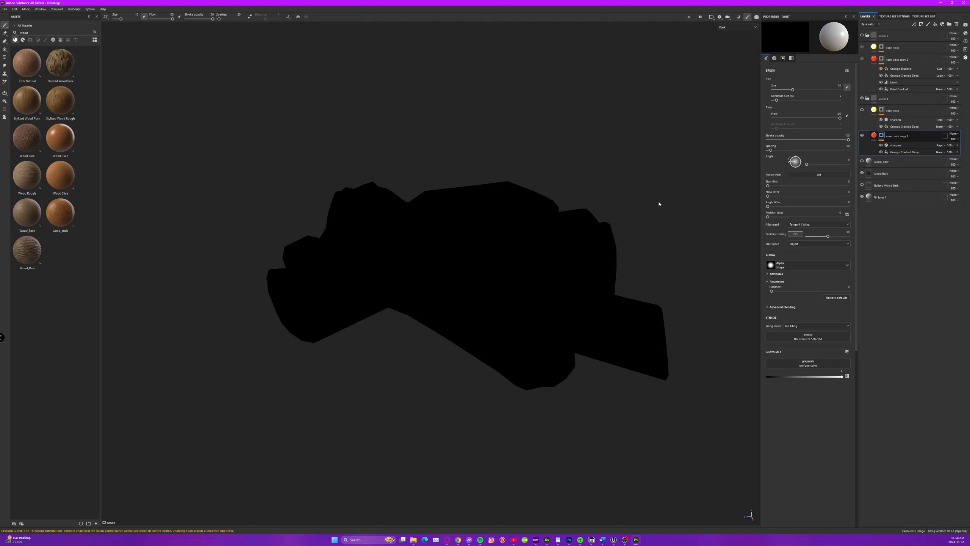
left_click_drag(614, 231, 726, 180, "alt")
left_click(896, 152)
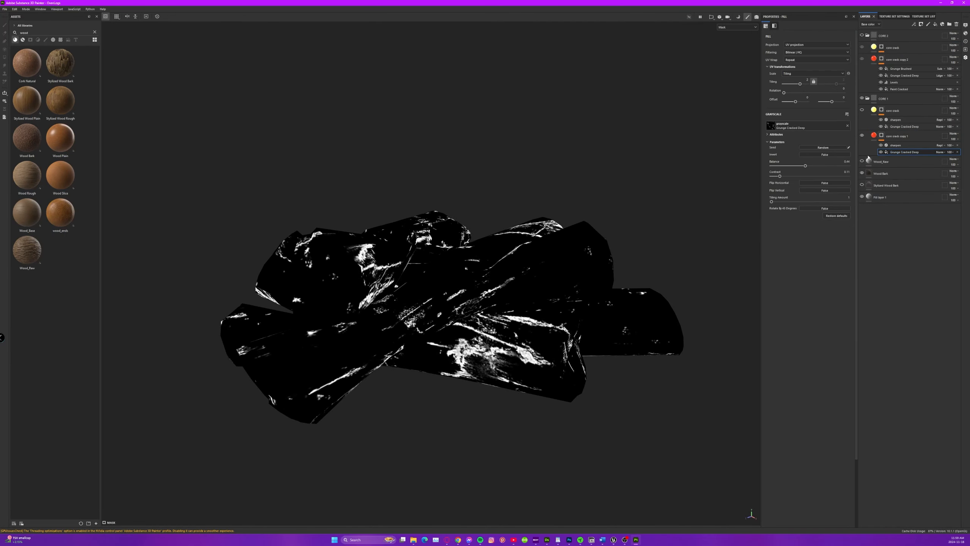
Clear the asset search and look up "GRUNG" among the textures to browse the grunge maps.
left_click(95, 32)
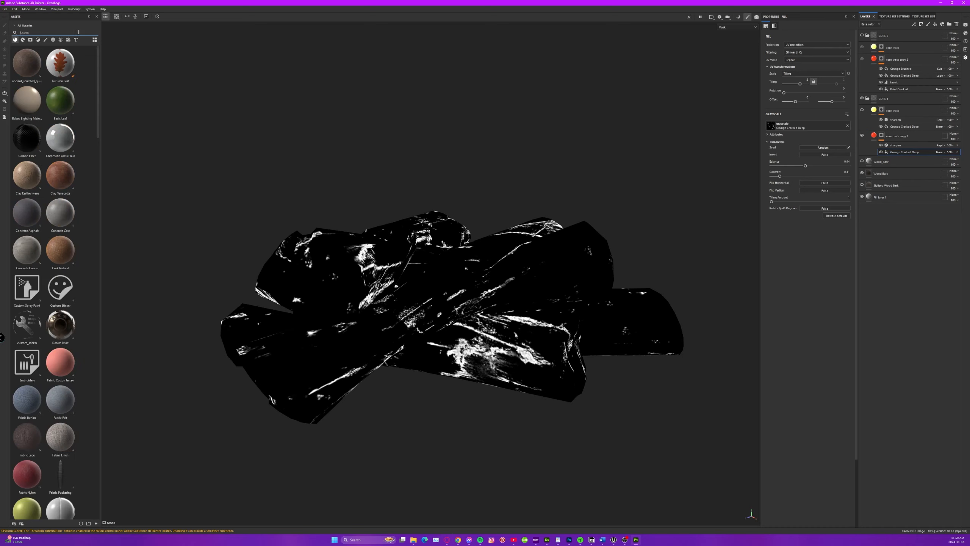
type("GRUNG")
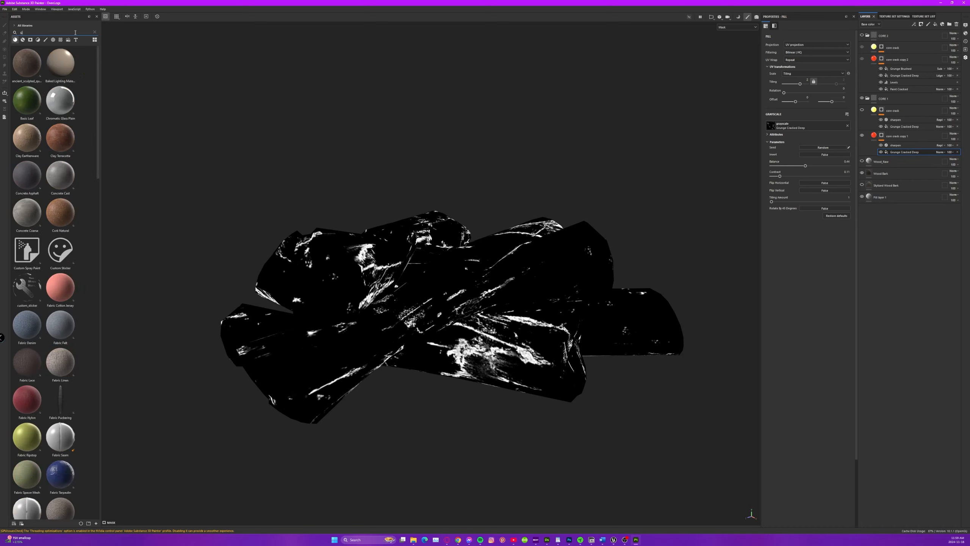
left_click(53, 40)
left_click(60, 40)
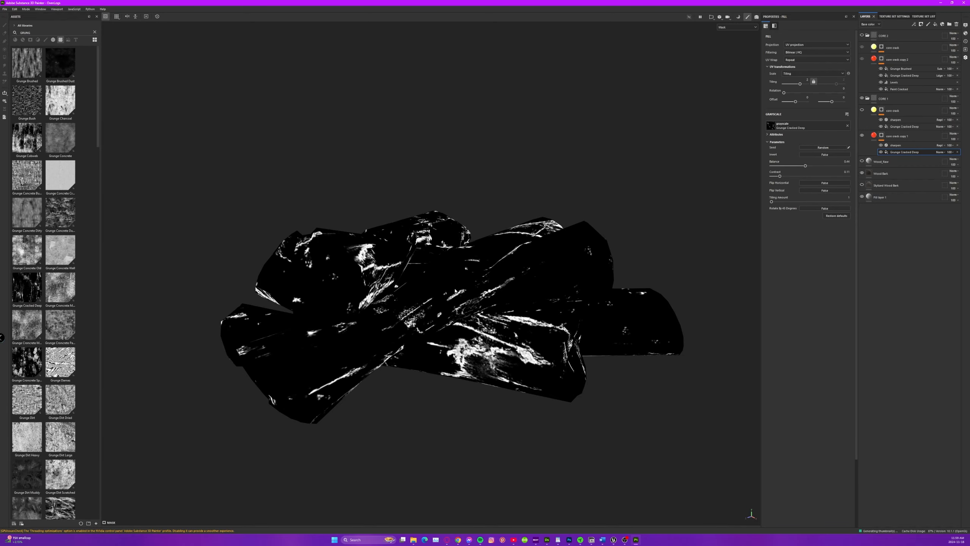
left_click_drag(455, 291, 378, 285, "alt")
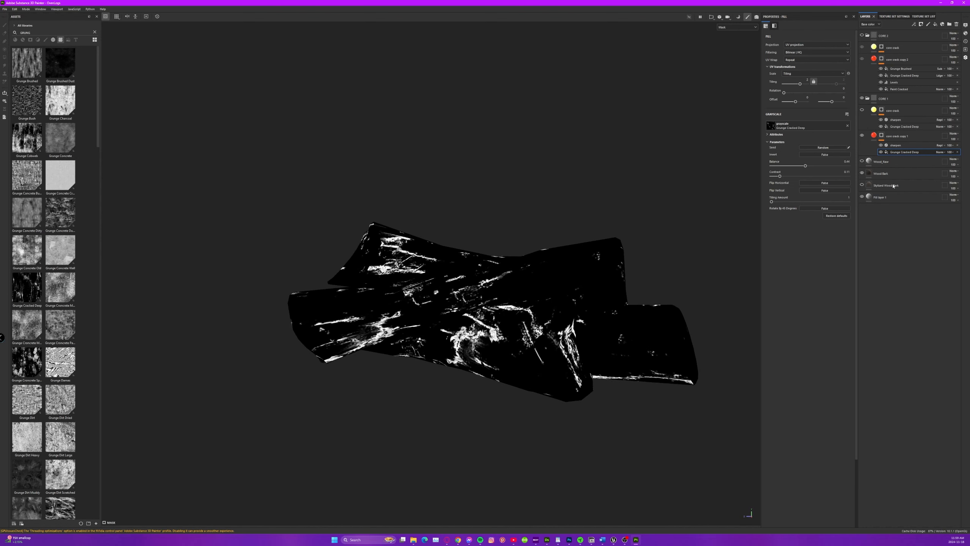
Select the red fill layer in CORE 1 and examine its base and emissive colours on the logs.
left_click(873, 136)
left_click_drag(485, 258, 531, 296, "alt")
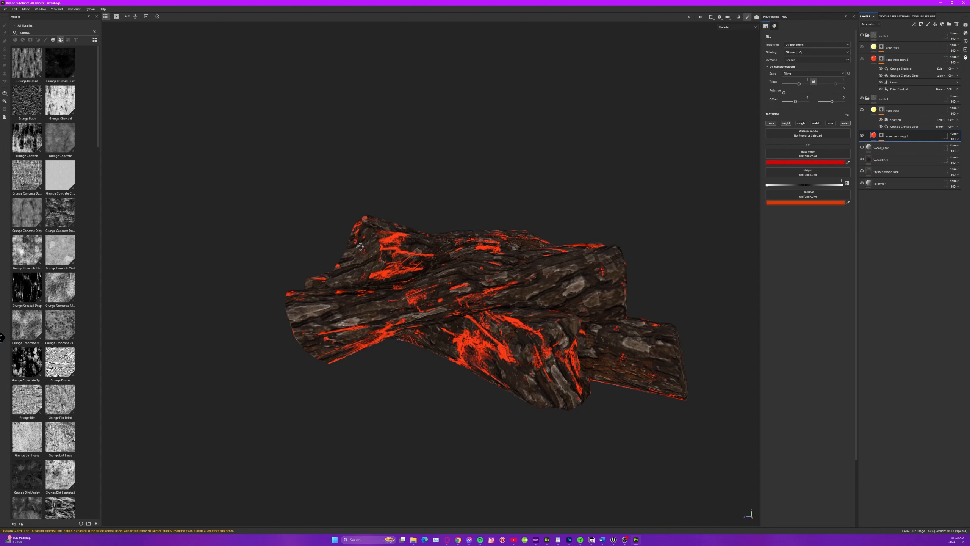
left_click_drag(358, 246, 394, 242, "alt")
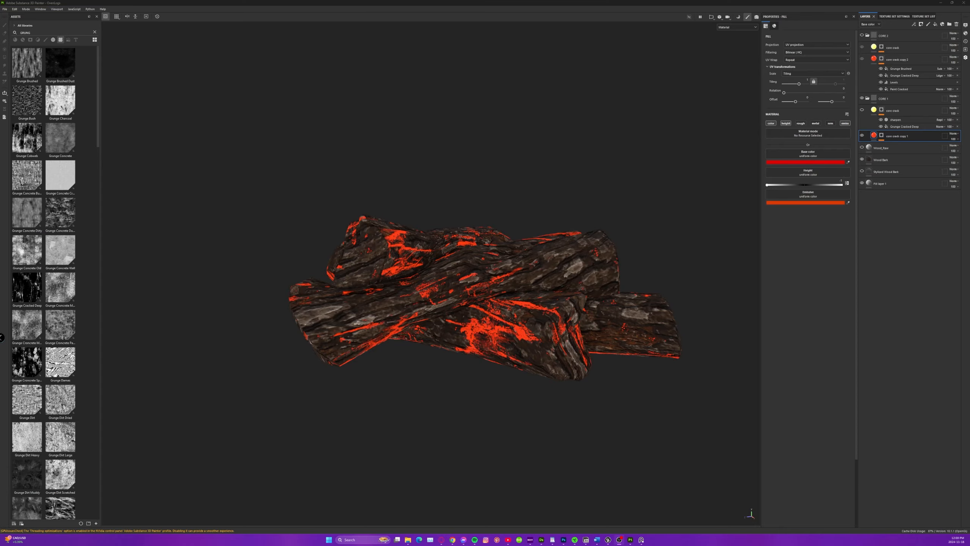
Bring up the Magician's Abode reference board over the logs and examine the Outdoor Oven Fire references.
right_click_drag(0, 142, 212, 140)
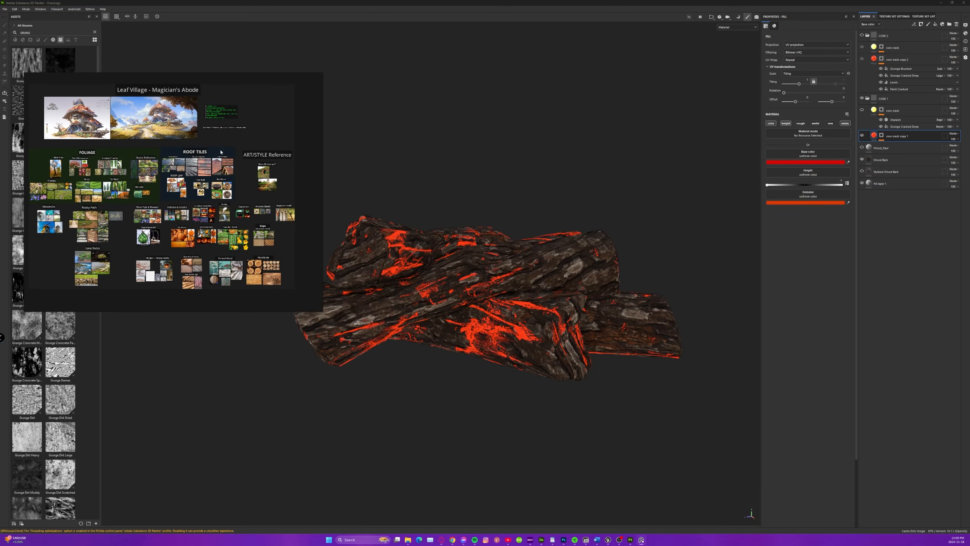
scroll(210, 252, "up", 3)
scroll(201, 185, "up", 5)
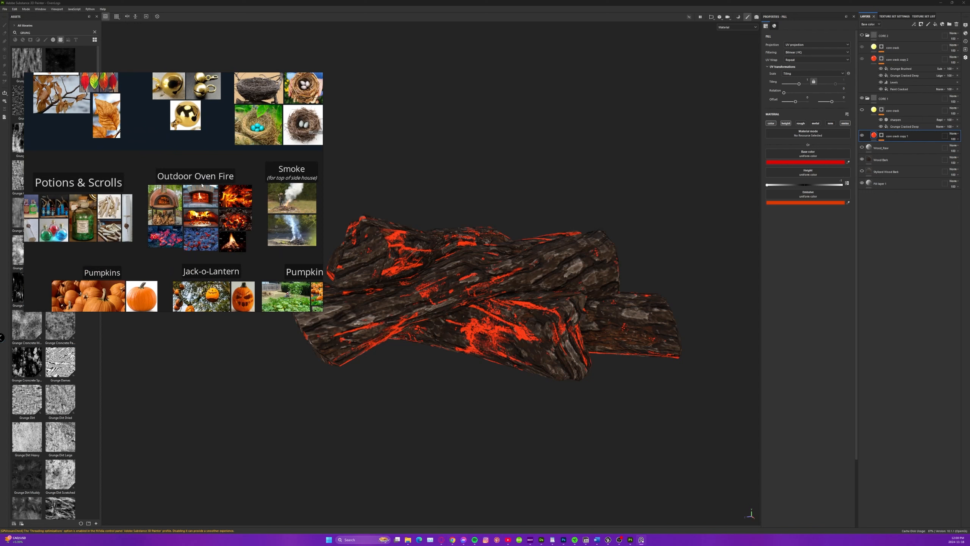
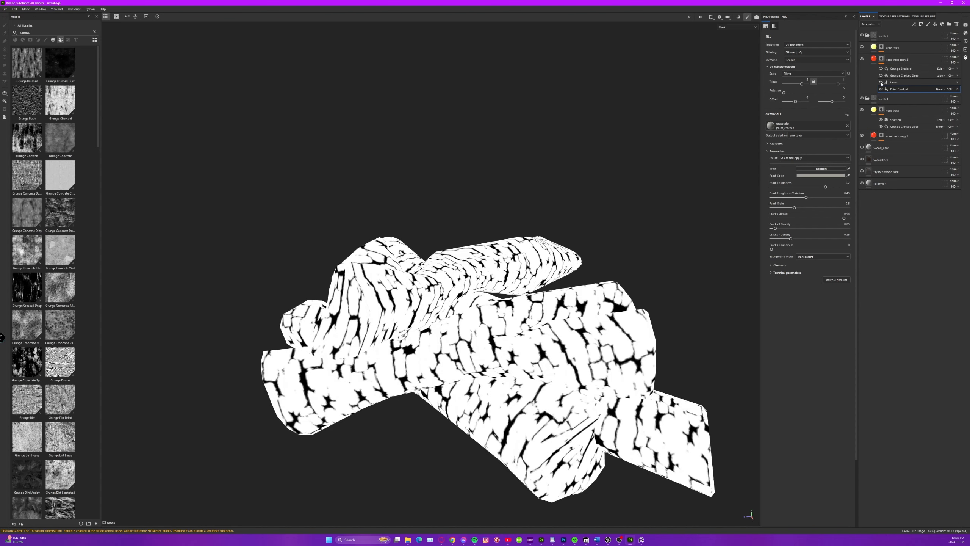
Turn the Levels, Grunge Cracked Deep and Grunge Brushed effects back on in the mask of CORE 2's red layer and return to the material view.
left_click(881, 83)
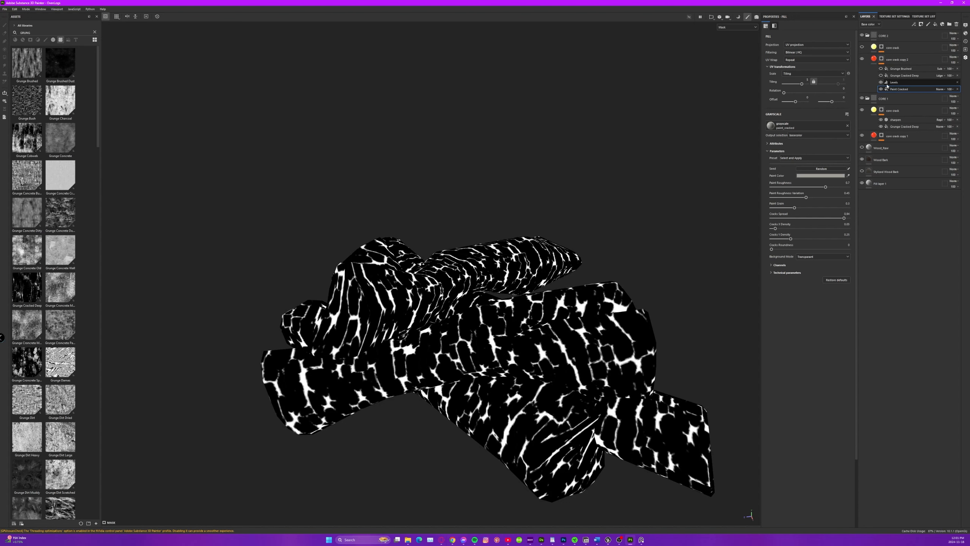
left_click(881, 76)
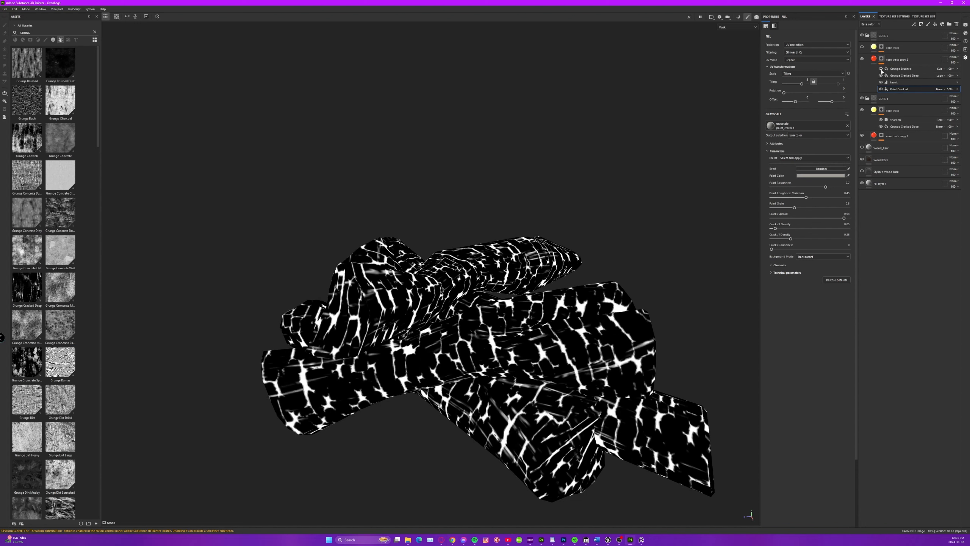
left_click(881, 69)
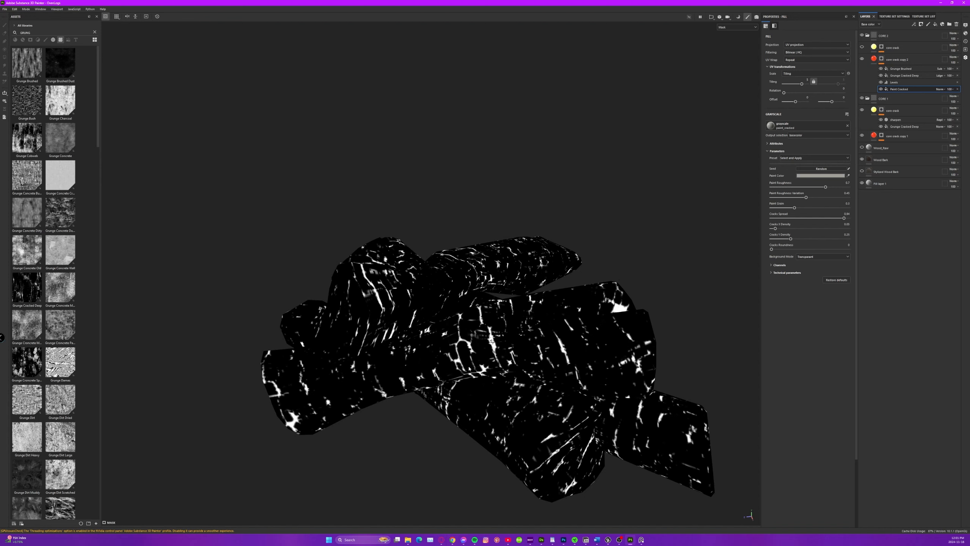
mouse_move(454, 361)
left_mouse_down("alt")
mouse_move(510, 353)
mouse_move(418, 365)
mouse_move(454, 355)
left_mouse_up("alt")
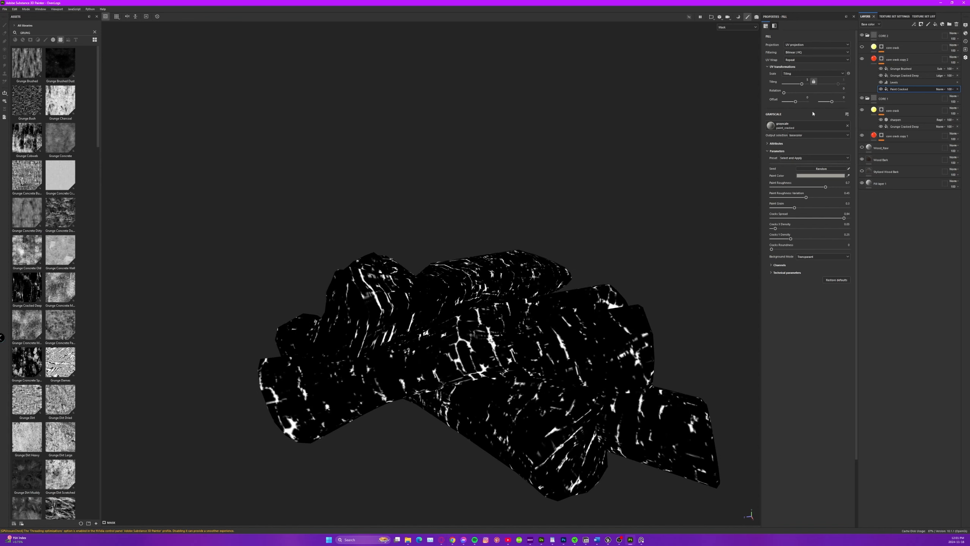
left_click(874, 59)
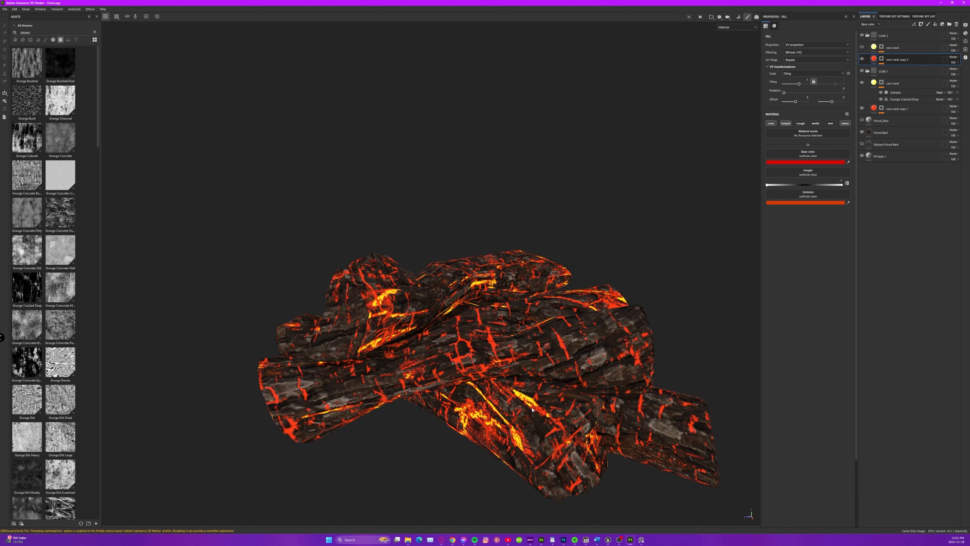
left_click_drag(515, 378, 573, 367, "alt")
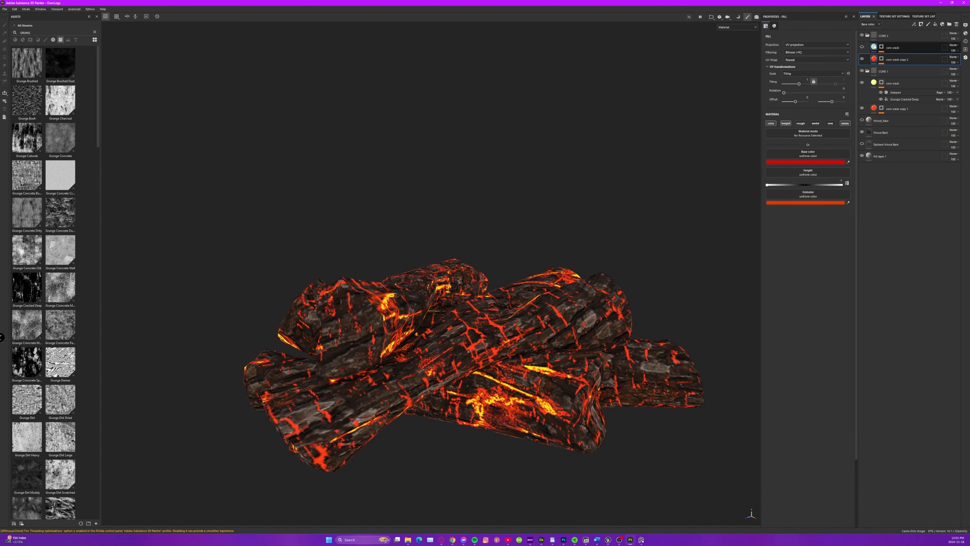
Show CORE 2's yellow emissive layer, open its mask stack and slightly lower the Balance of the Grunge Cracked Deep fill.
left_click(874, 47)
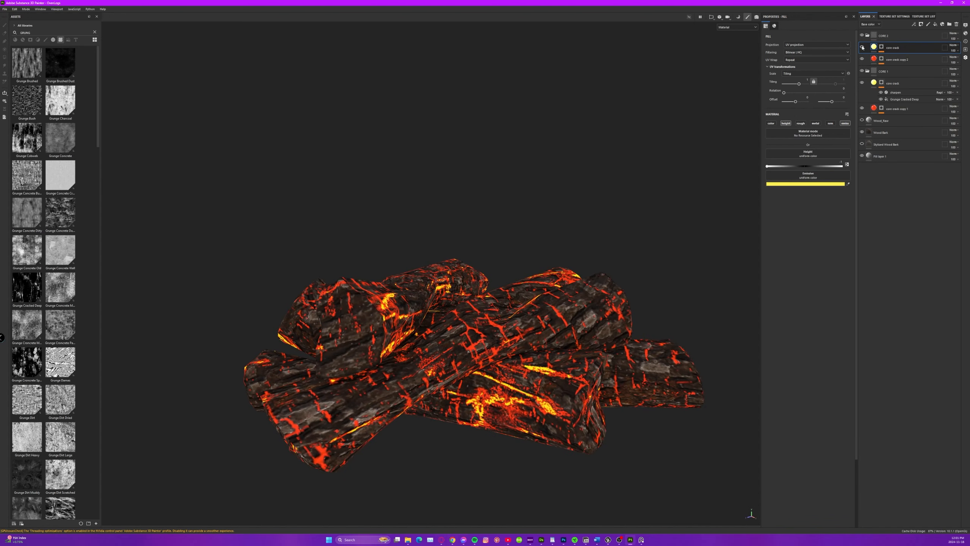
left_click(882, 47)
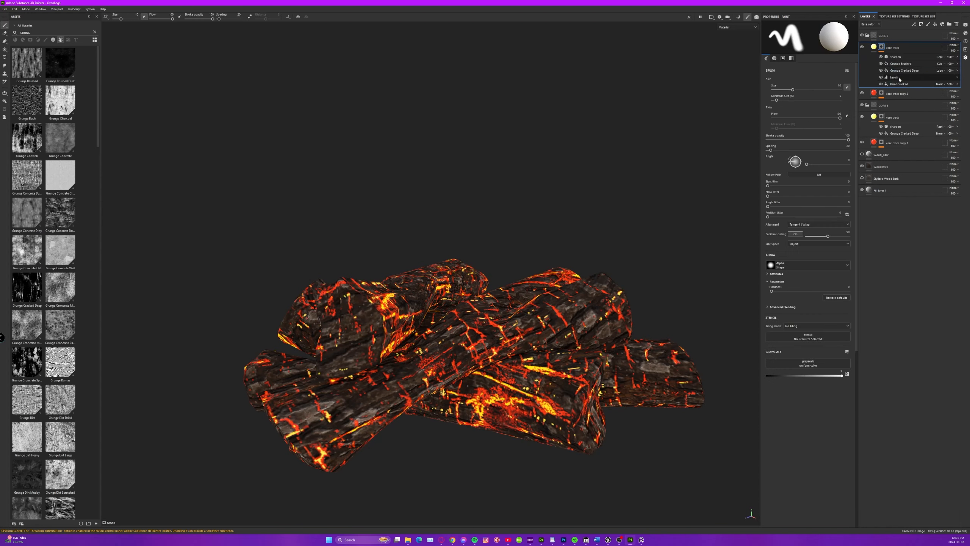
left_click(905, 71)
left_click_drag(782, 166, 780, 166)
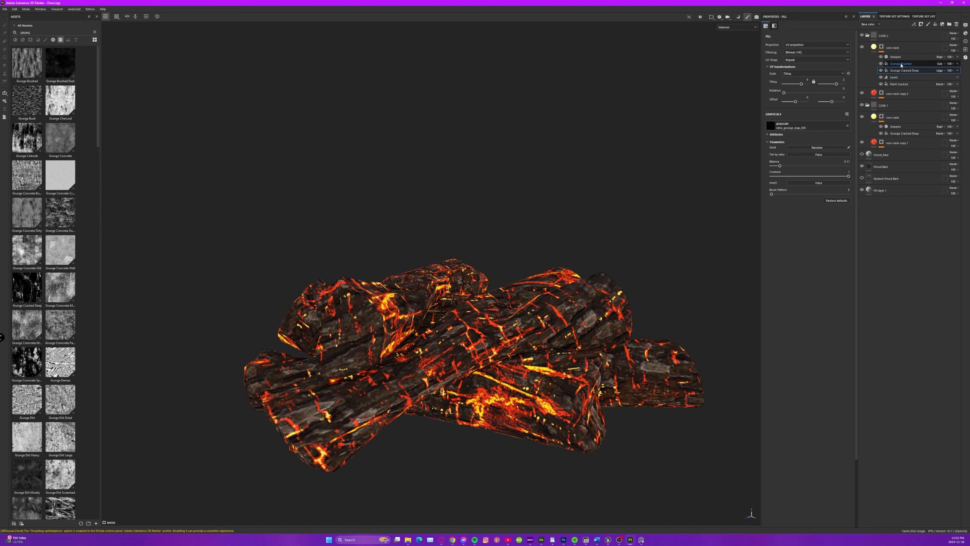
Toggle the Paint Cracked and Levels effects off and on in the yellow layer's mask to compare their effect on the logs.
left_click(881, 85)
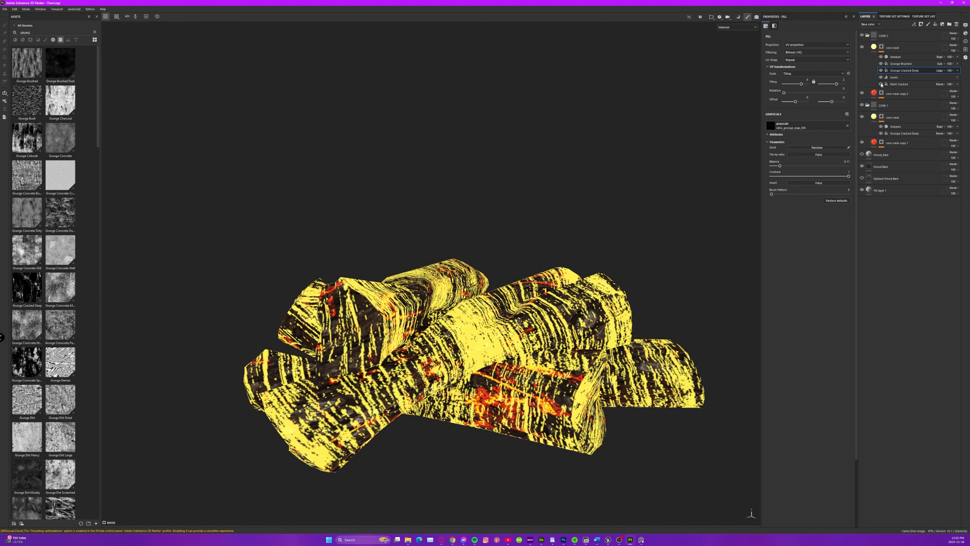
left_click(881, 84)
left_click(881, 77)
left_click(881, 78)
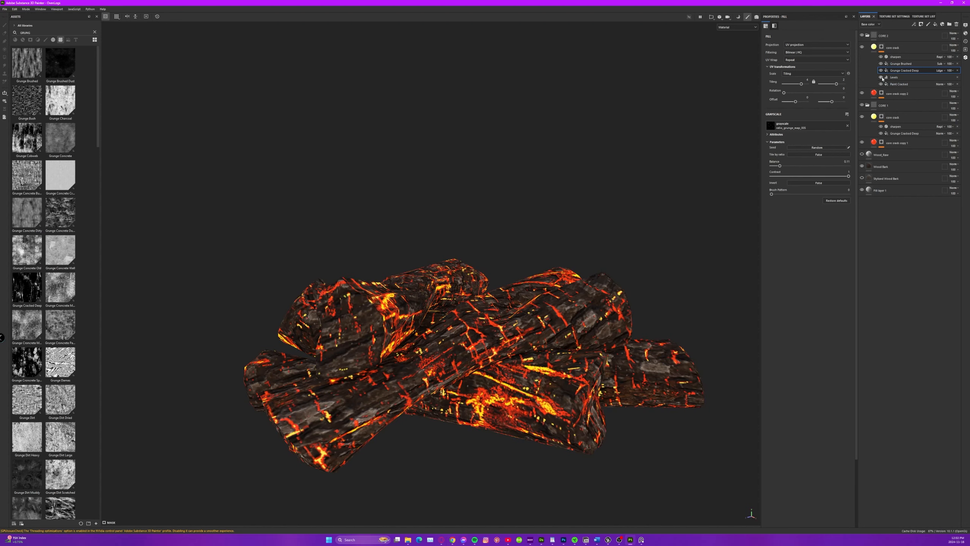
left_click_drag(541, 295, 510, 295, "alt")
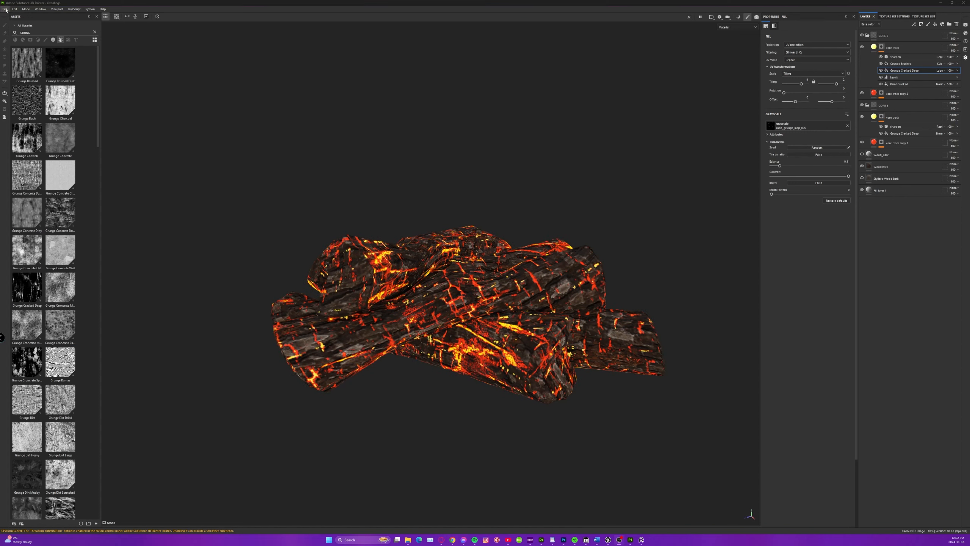
Open the recent Cloths project, discarding the changes made to the logs project.
left_click(5, 10)
left_click(6, 10)
left_click(7, 11)
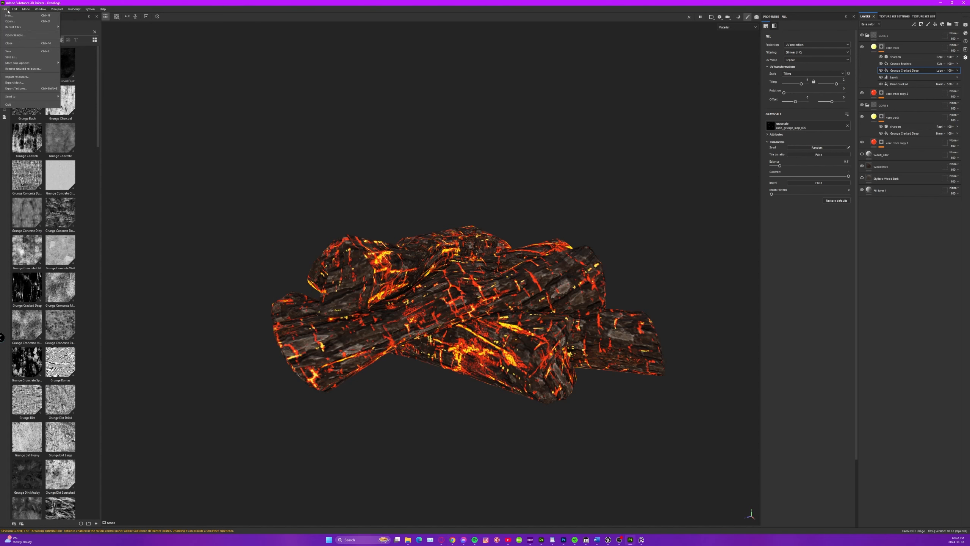
mouse_move(17, 28)
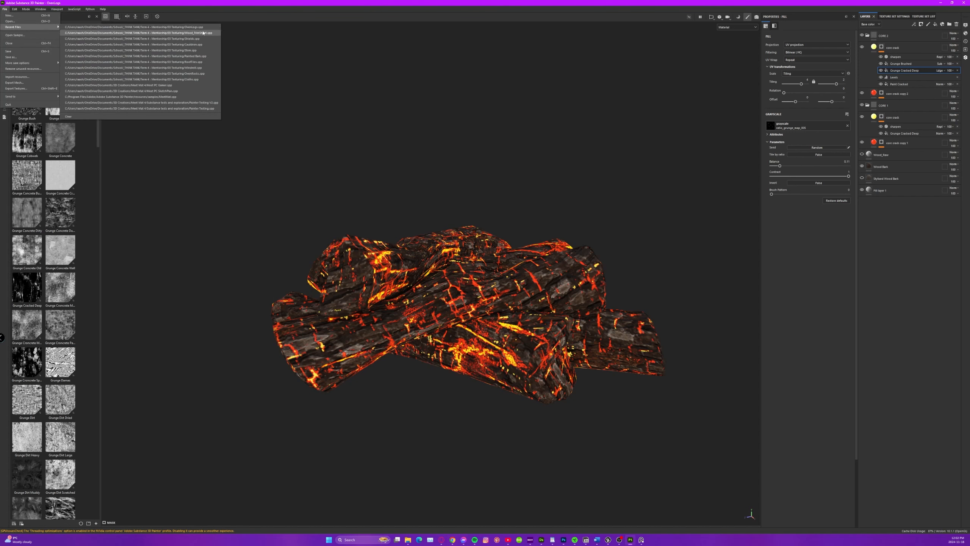
left_click(194, 80)
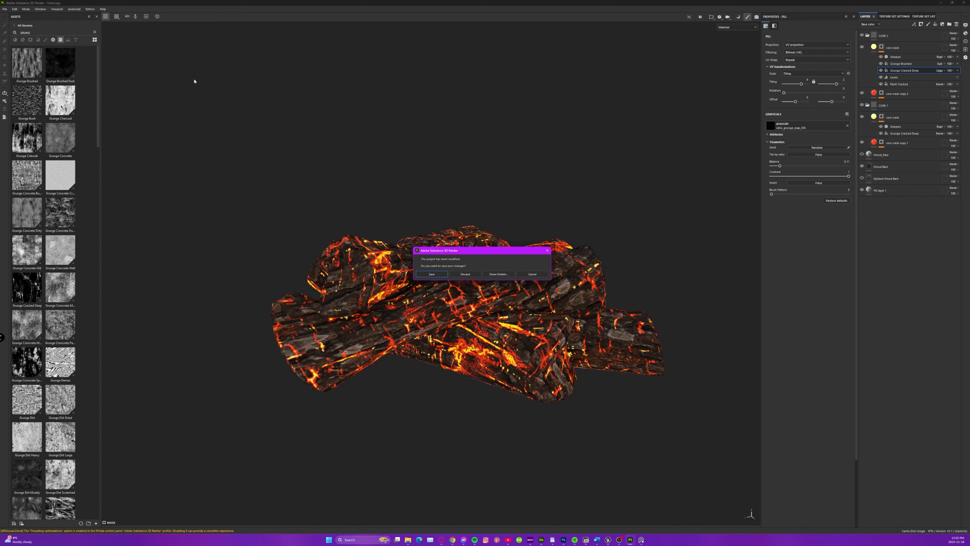
left_click(477, 276)
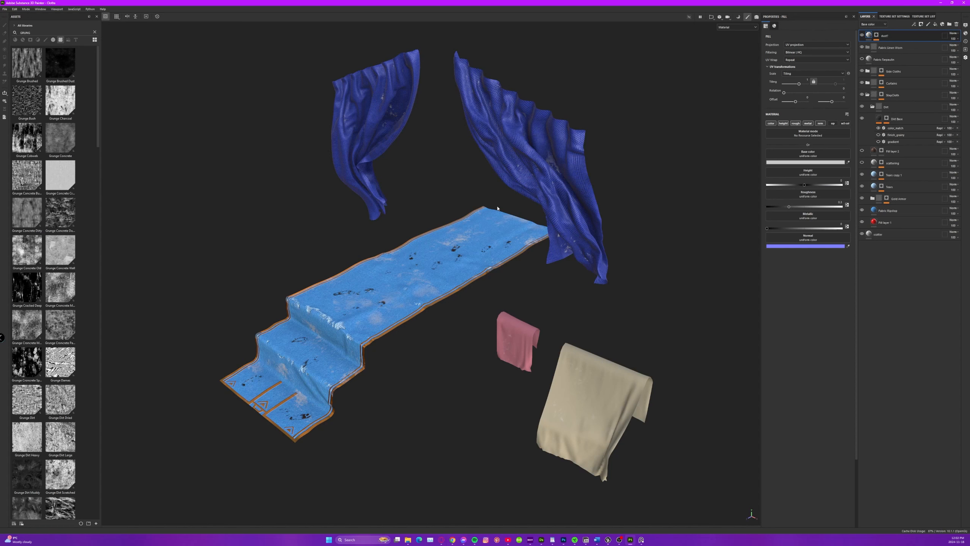
Look over the curtains, the stair cloth and the two hanging cloths in the Cloths project.
left_click_drag(502, 318, 473, 270, "alt")
middle_click_drag(473, 269, 479, 293, "alt")
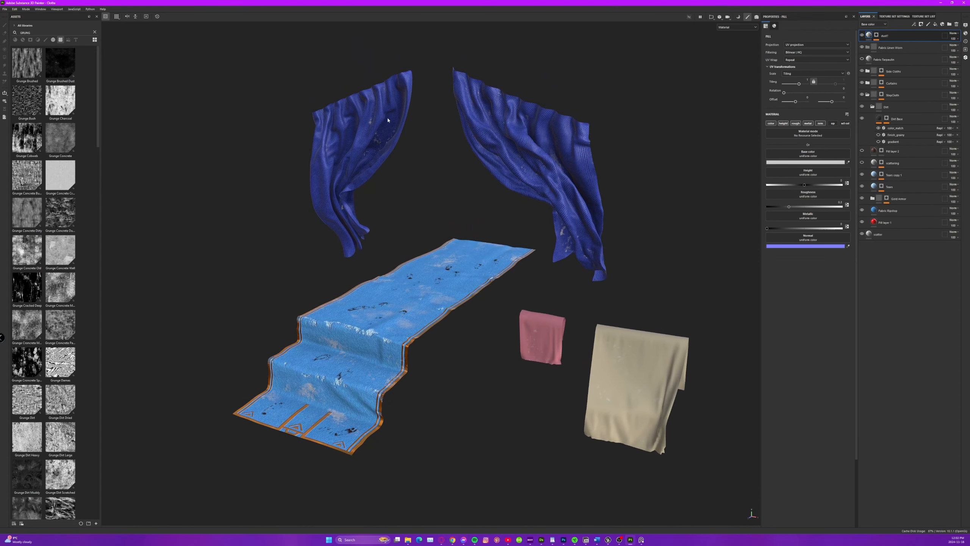
left_click_drag(444, 144, 414, 128, "alt")
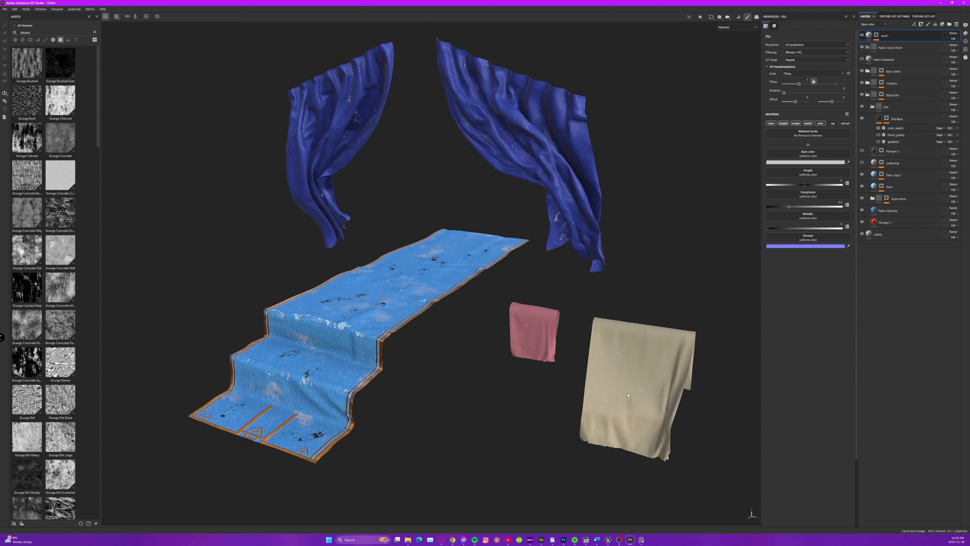
scroll(612, 363, "up", 4)
middle_click_drag(580, 365, 541, 340, "alt")
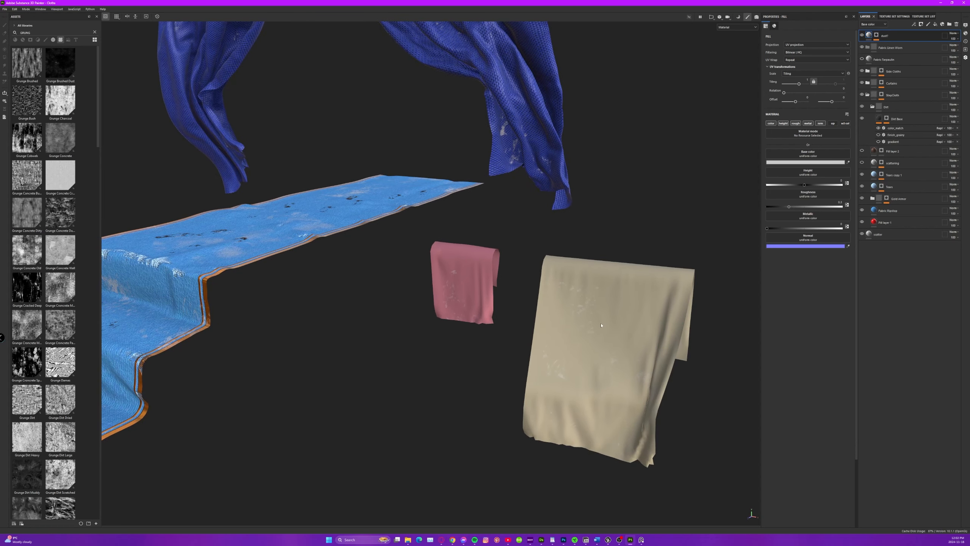
scroll(516, 317, "down", 3)
middle_click_drag(384, 286, 490, 276, "alt")
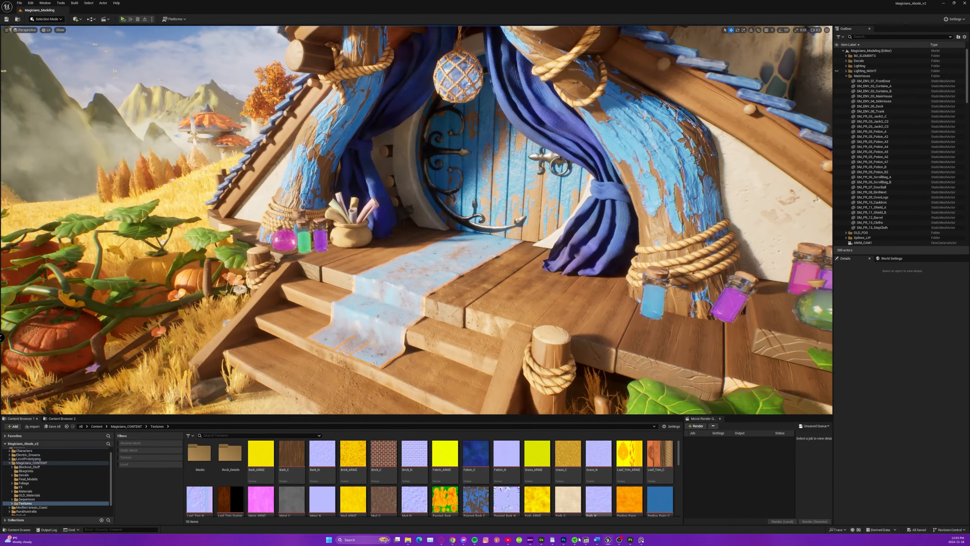
Switch back to Substance 3D Painter, hide the StepCloth layers and show only the blue fabric layer on the stair cloth.
left_click(630, 539)
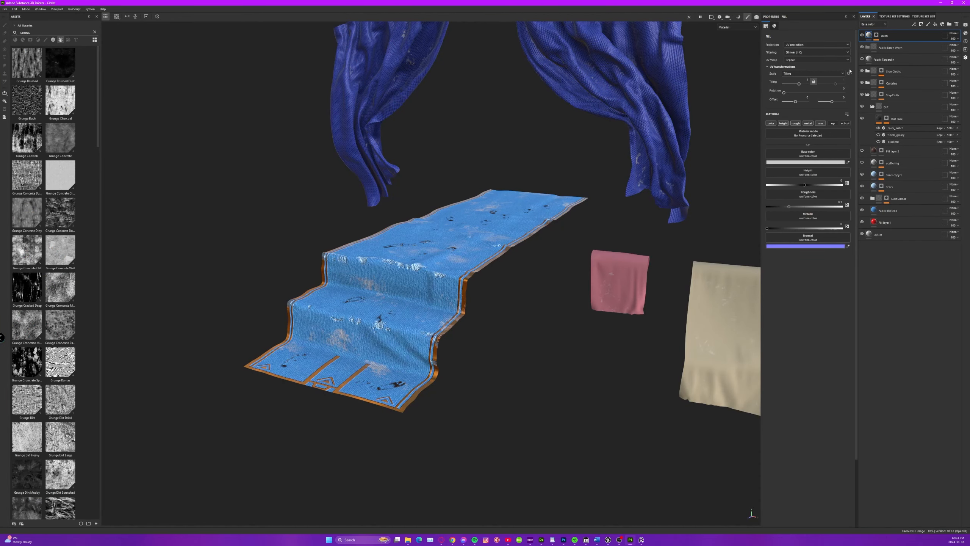
left_click_drag(429, 277, 394, 308, "alt")
right_click_drag(527, 278, 671, 284, "alt")
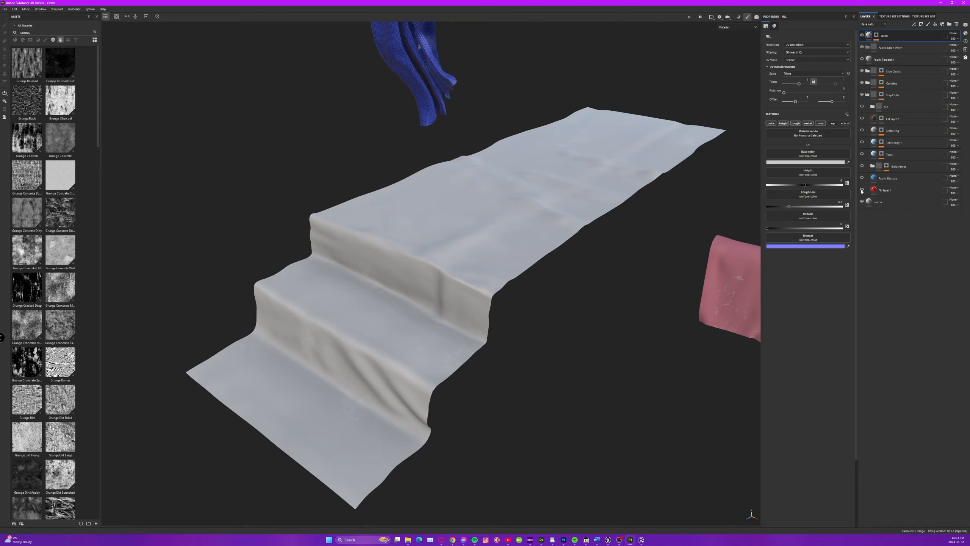
left_click(863, 178)
right_click_drag(355, 249, 447, 254, "alt")
left_click_drag(447, 254, 460, 239, "alt")
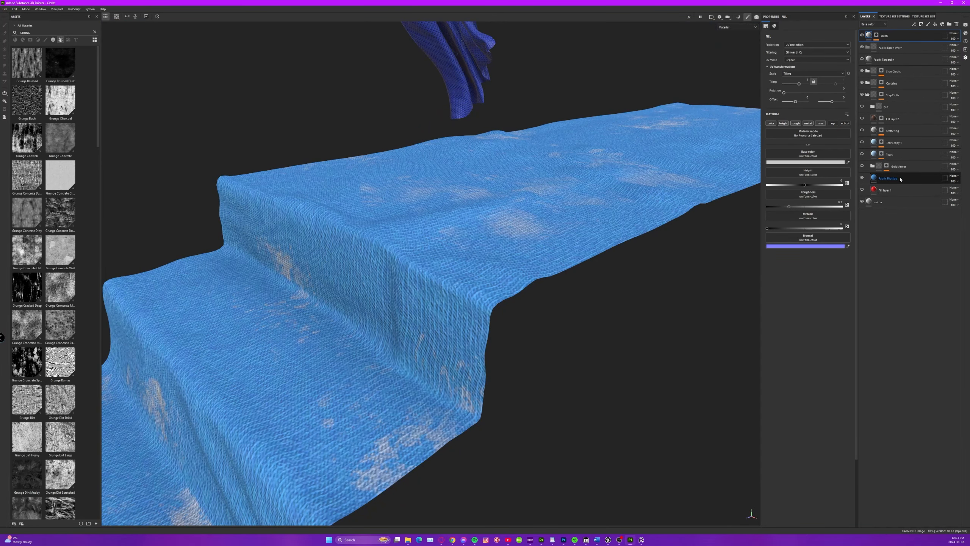
Clear the asset search, show the Gold Armor folder and examine the gold trim along the stair cloth.
left_click(94, 33)
left_click(863, 166)
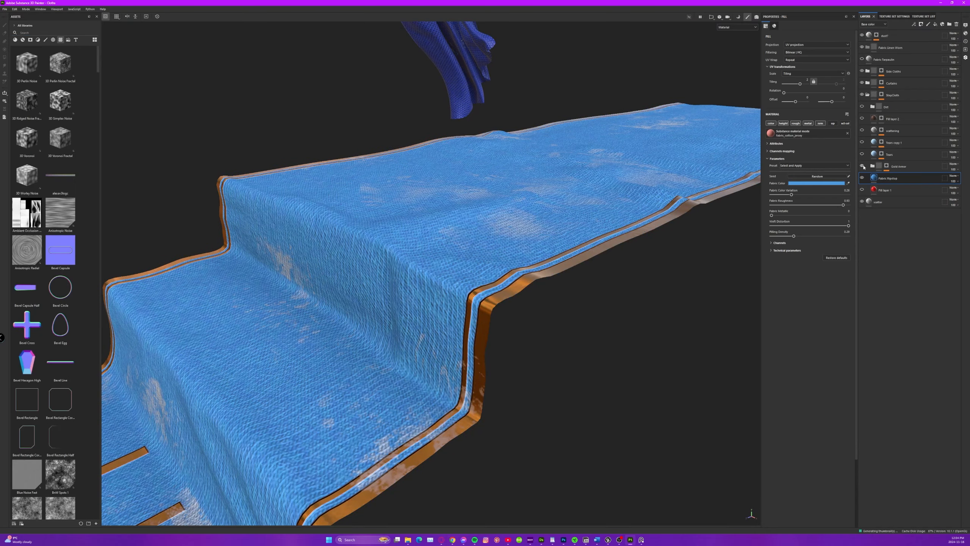
middle_click_drag(382, 282, 481, 191, "alt")
right_click_drag(481, 190, 187, 206, "alt")
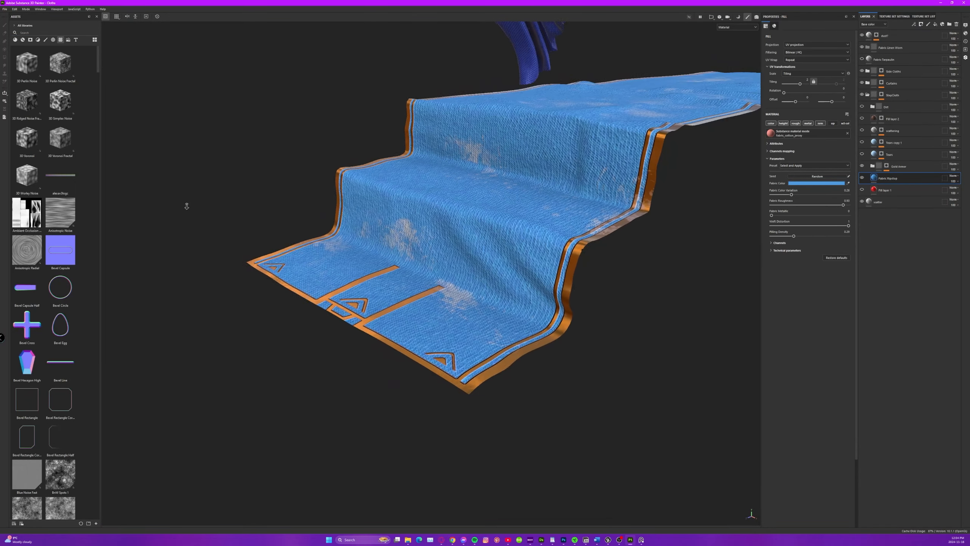
left_click_drag(455, 204, 485, 208, "alt")
right_click_drag(485, 209, 557, 207, "shift")
middle_click_drag(588, 195, 507, 257, "alt")
left_click_drag(507, 256, 492, 253, "alt")
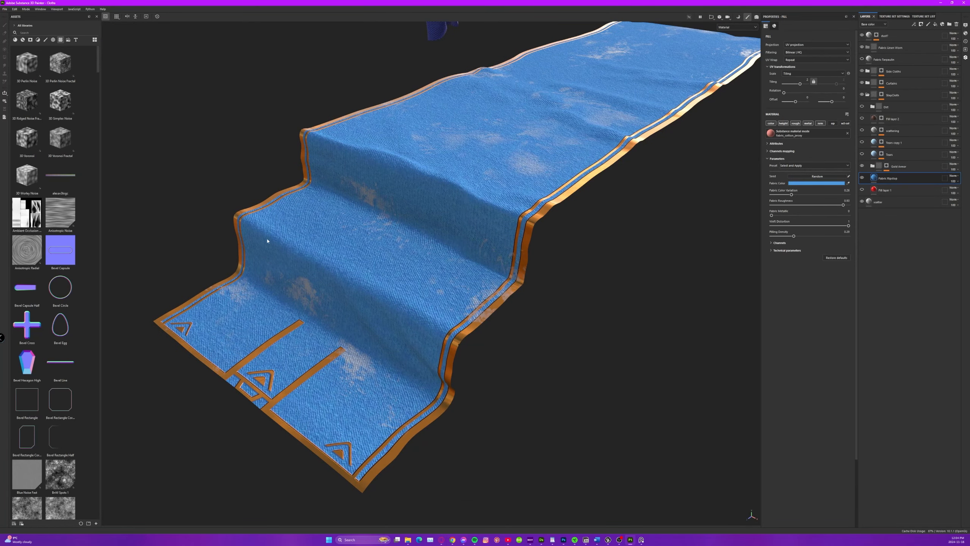
middle_click_drag(371, 356, 410, 343, "alt")
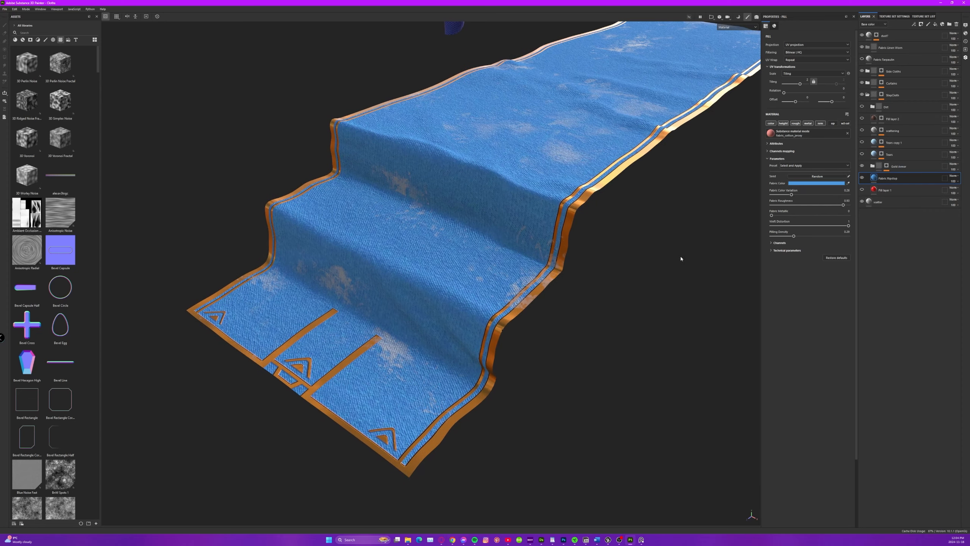
Show the Tears layer and compare its curvature and warp mask with its light blue material on the stair edges.
left_click(863, 154)
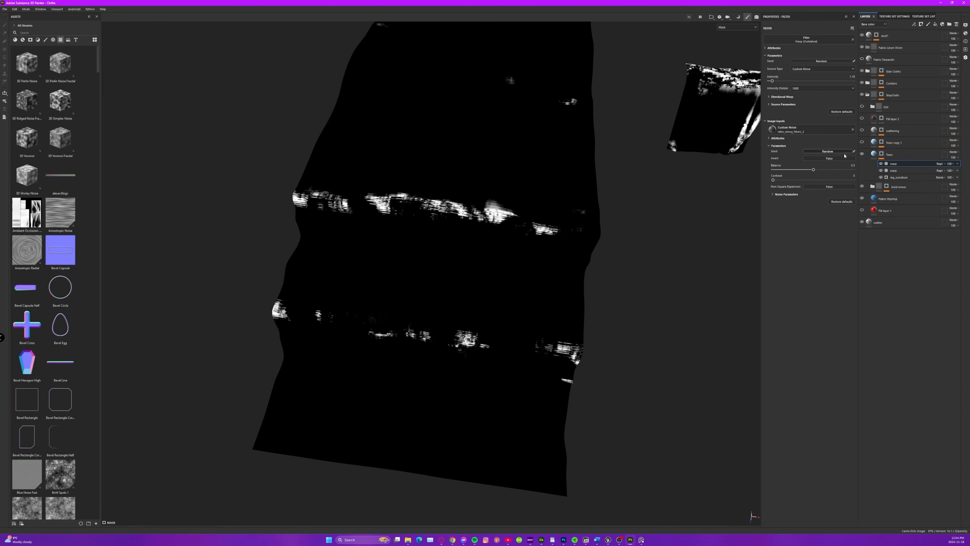
left_click(875, 154)
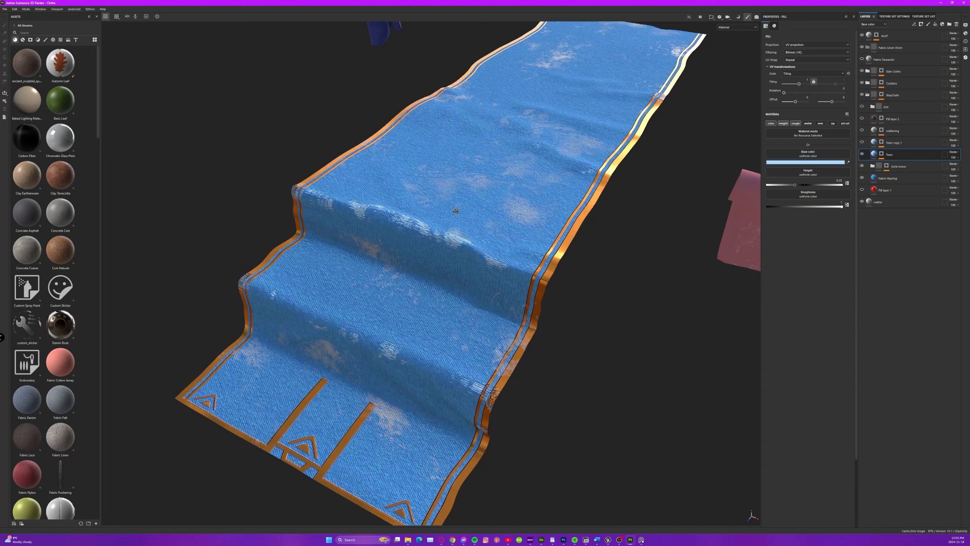
left_click(882, 153)
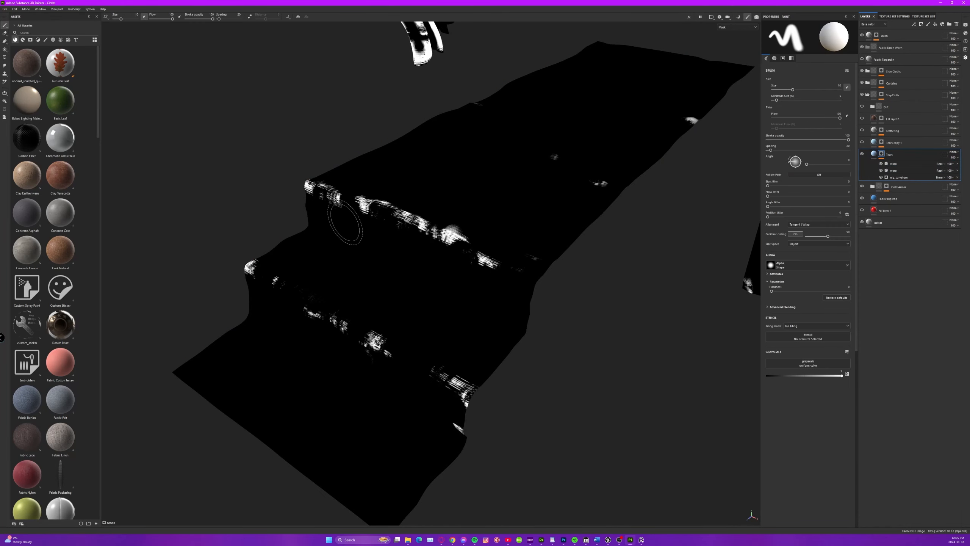
left_click(874, 154)
left_click_drag(566, 202, 525, 205, "alt")
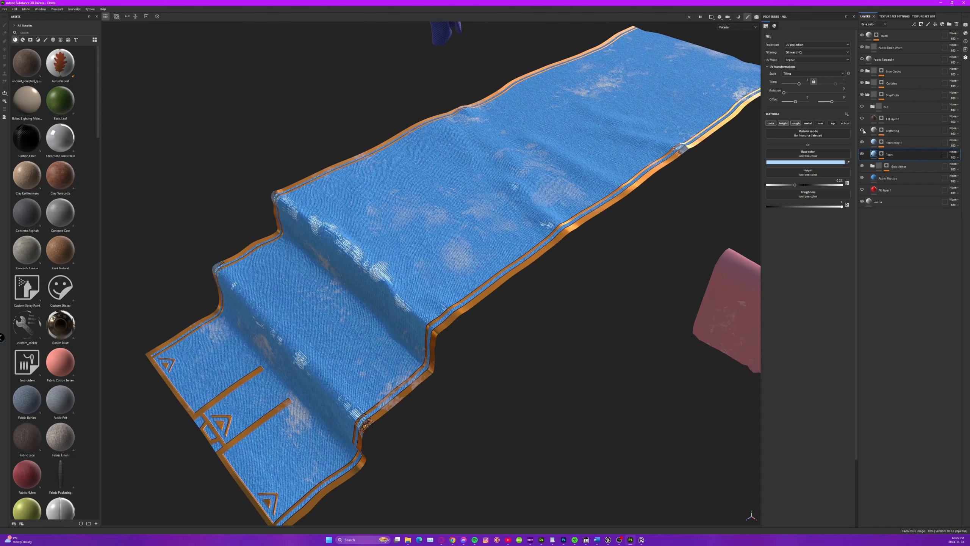
Show the Dirt folder in StepCloth and review the footprint stains over the whole stair cloth.
left_click(862, 107)
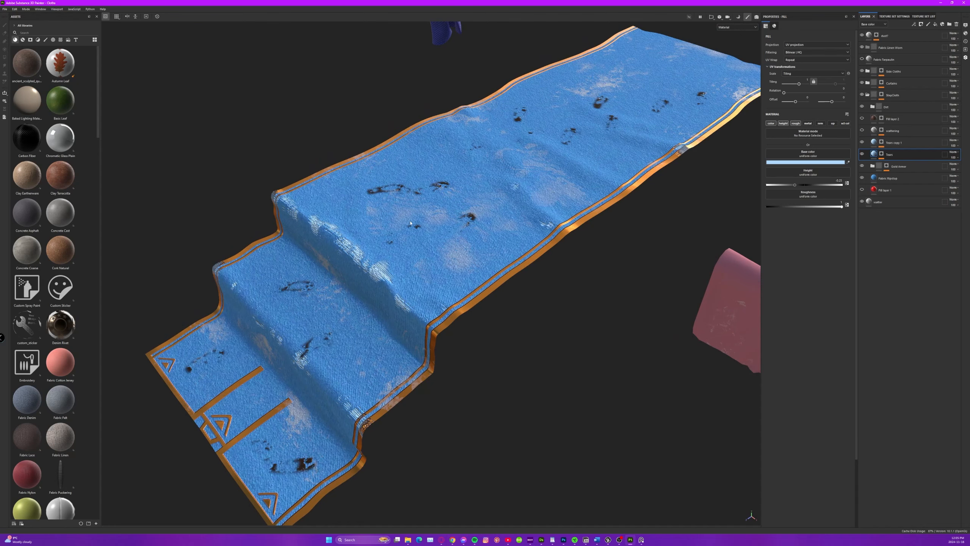
left_click_drag(383, 252, 418, 250, "alt")
middle_click_drag(380, 298, 496, 213, "alt")
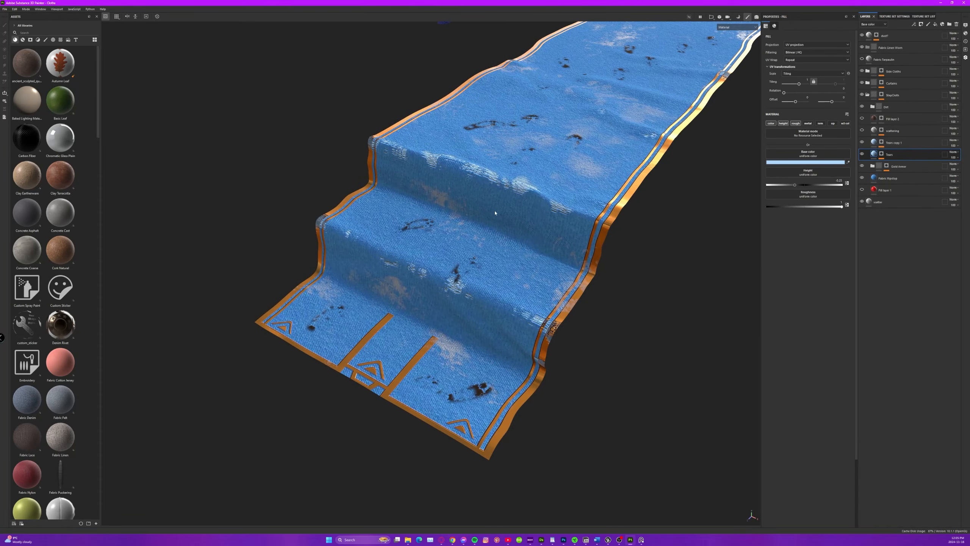
left_click_drag(496, 213, 485, 209, "alt")
right_click_drag(485, 208, 541, 194, "shift")
scroll(541, 193, "down", 4)
middle_click_drag(541, 193, 480, 217, "alt")
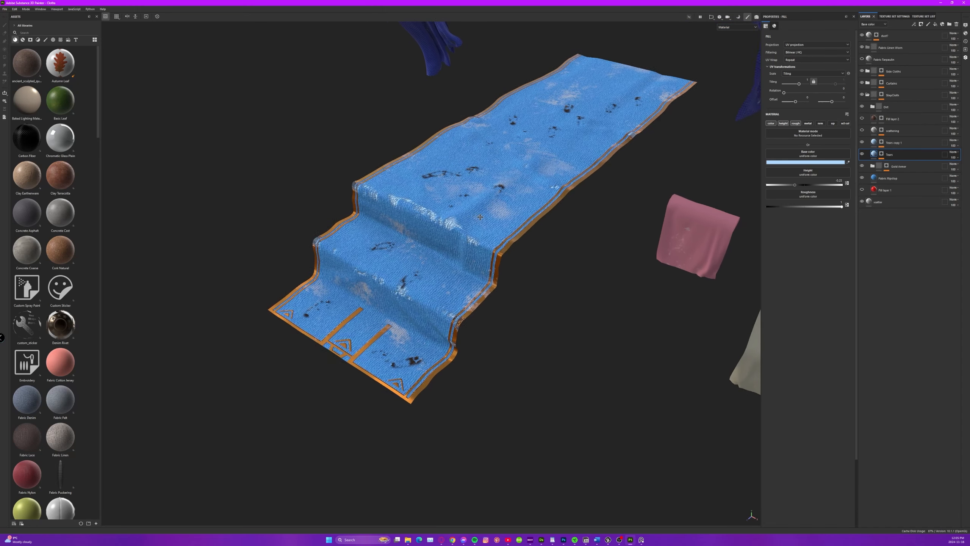
left_click_drag(481, 216, 453, 272, "alt")
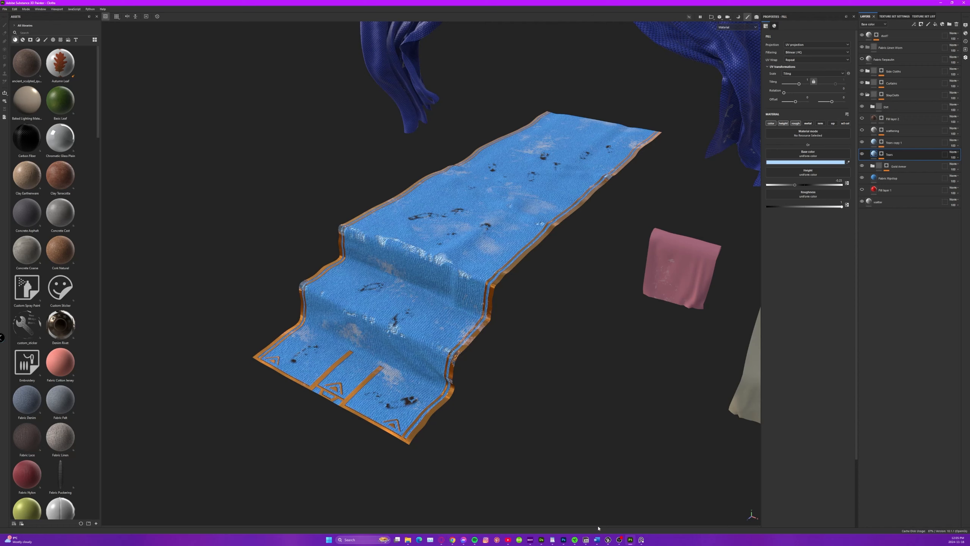
Examine the stair cloth, compare it with the porch scene in Unreal Editor and return to Substance 3D Painter.
middle_click_drag(471, 216, 483, 202, "alt")
right_click_drag(483, 202, 573, 263, "alt")
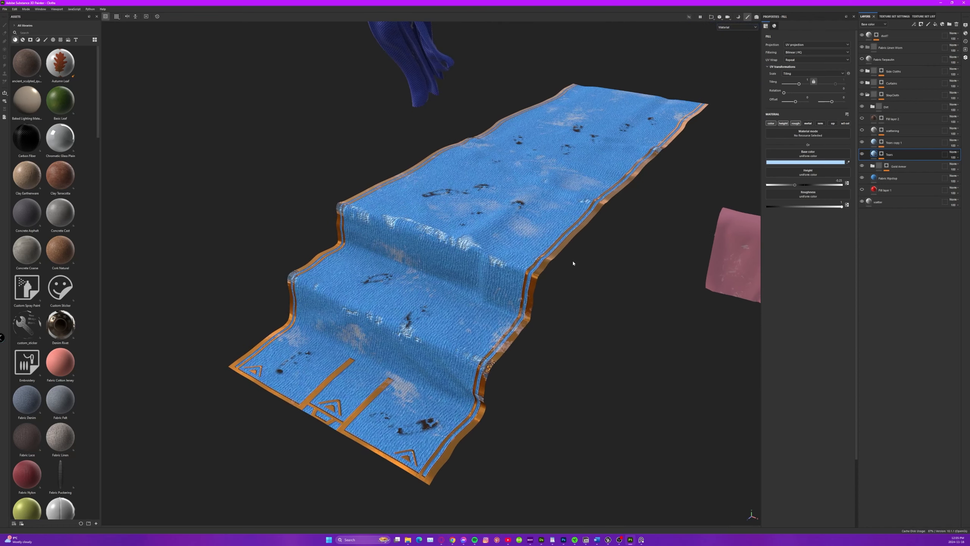
left_click(609, 540)
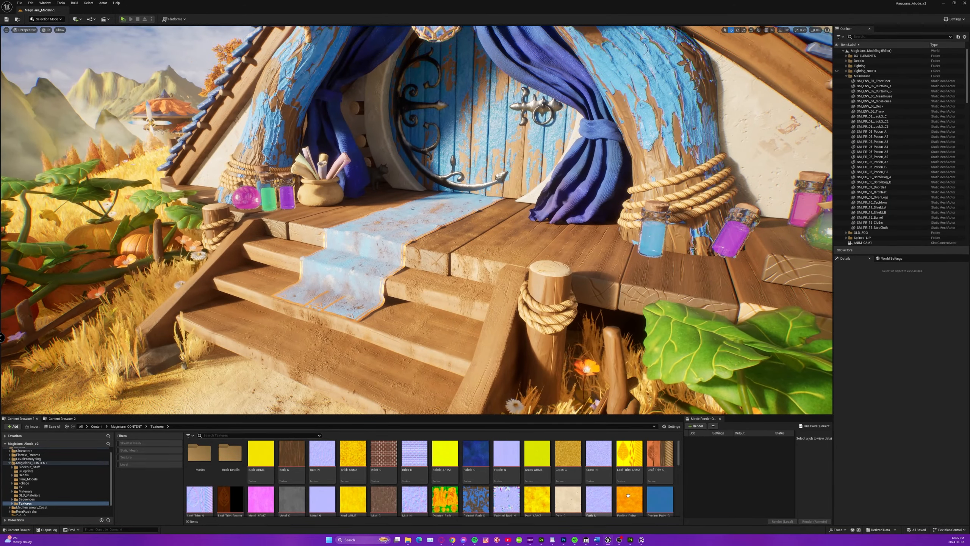
left_click(631, 541)
right_click(546, 217)
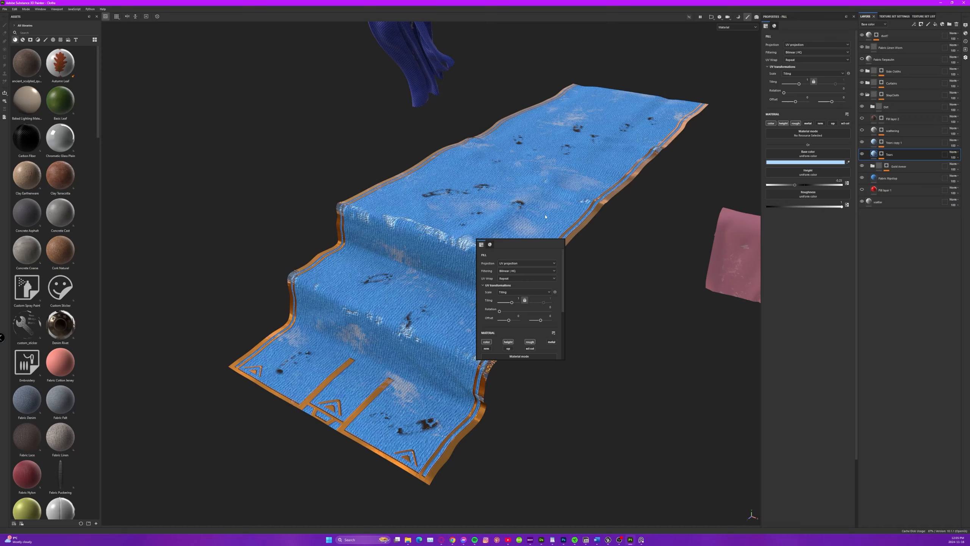
Examine the pink and cream hanging cloths beside the stair cloth.
left_click_drag(489, 144, 435, 182, "alt")
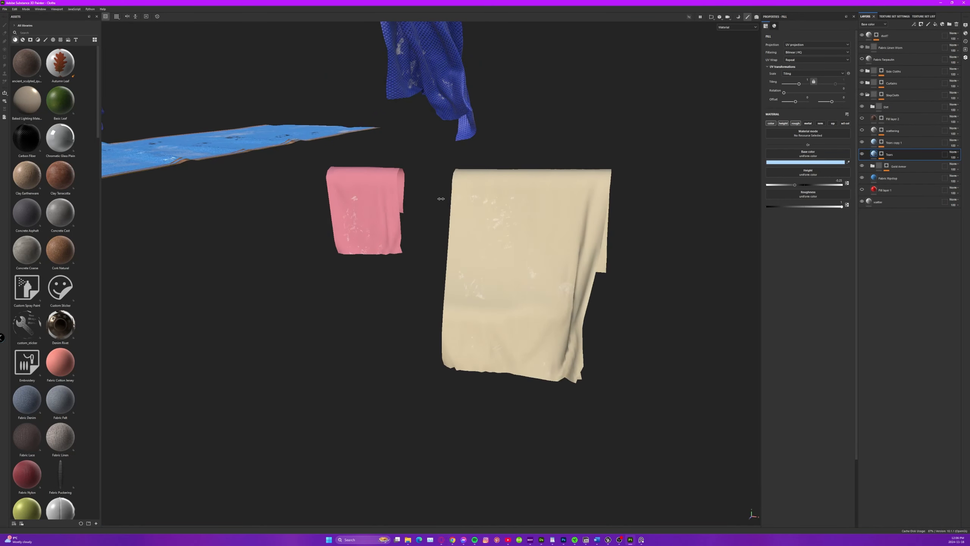
scroll(349, 191, "down", 5)
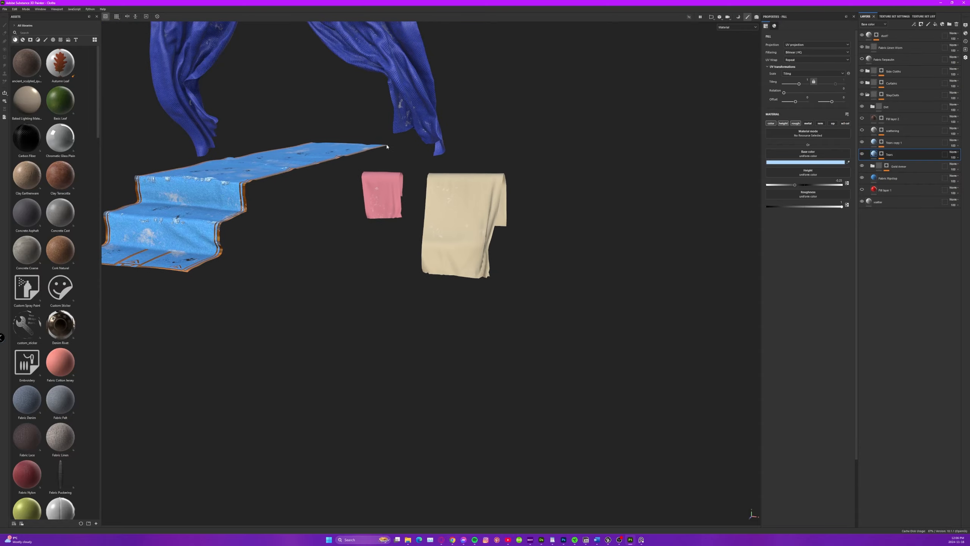
left_click_drag(382, 152, 439, 191, "alt")
Inspect the woven surface of the blue curtains and the Fabric Nylon layer in the Curtains folder.
middle_click_drag(447, 183, 474, 274, "alt")
scroll(474, 273, "up", 3)
scroll(474, 274, "up", 4)
left_click_drag(473, 252, 417, 207, "alt")
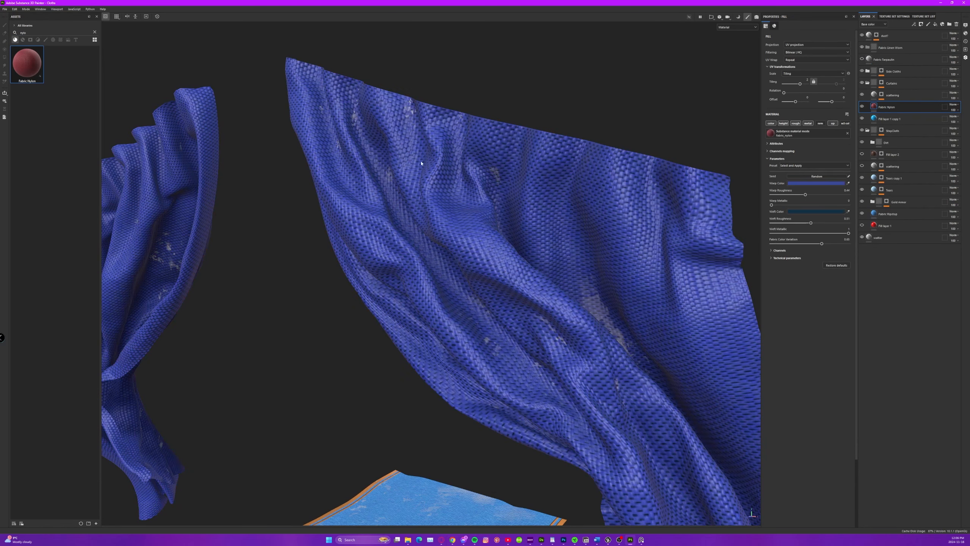
scroll(482, 142, "down", 10)
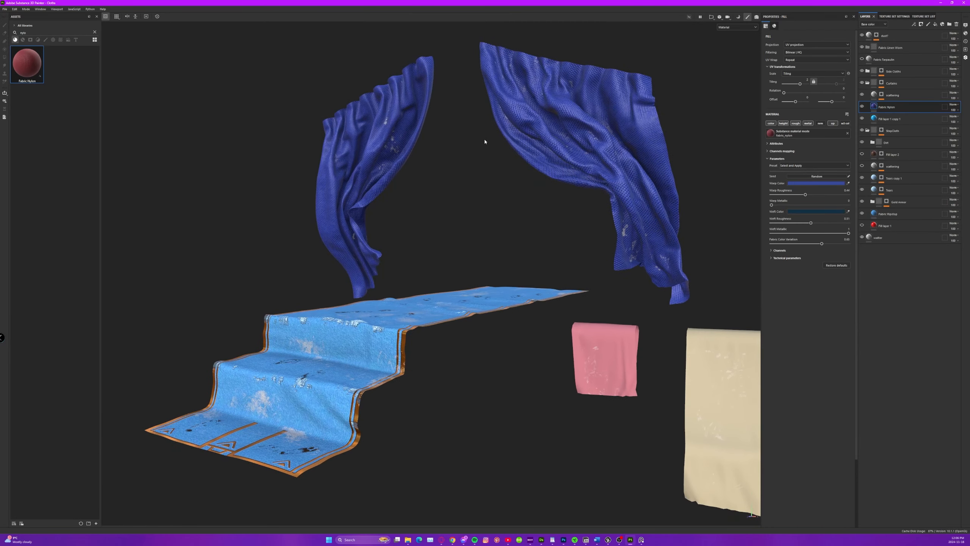
left_click_drag(485, 142, 402, 151, "alt")
middle_click_drag(401, 151, 415, 156, "alt")
Review the finished stair cloth from the front and side, including its steps, worn edges and gold trim.
scroll(344, 282, "up", 5)
middle_click_drag(367, 270, 380, 264, "alt")
left_click_drag(380, 265, 402, 276, "alt")
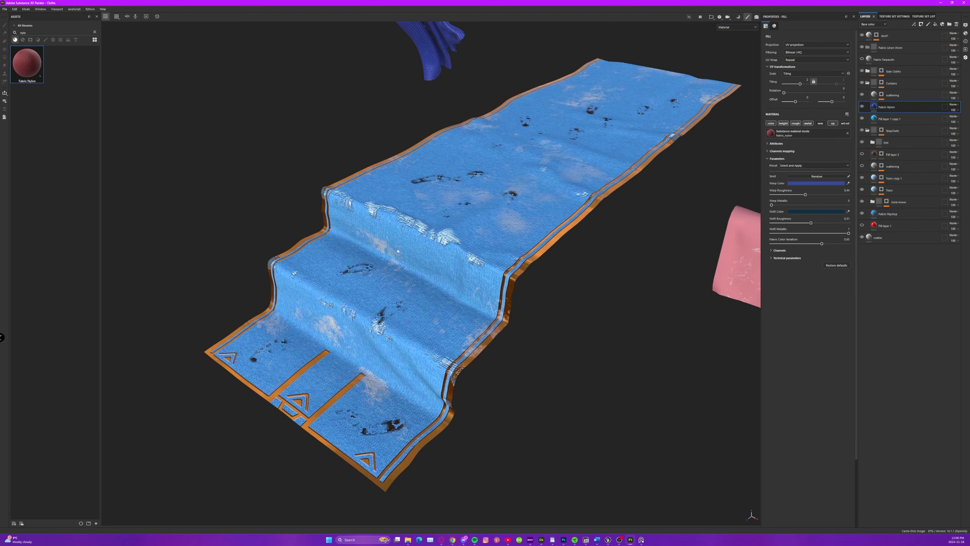
left_click_drag(451, 225, 343, 187, "alt")
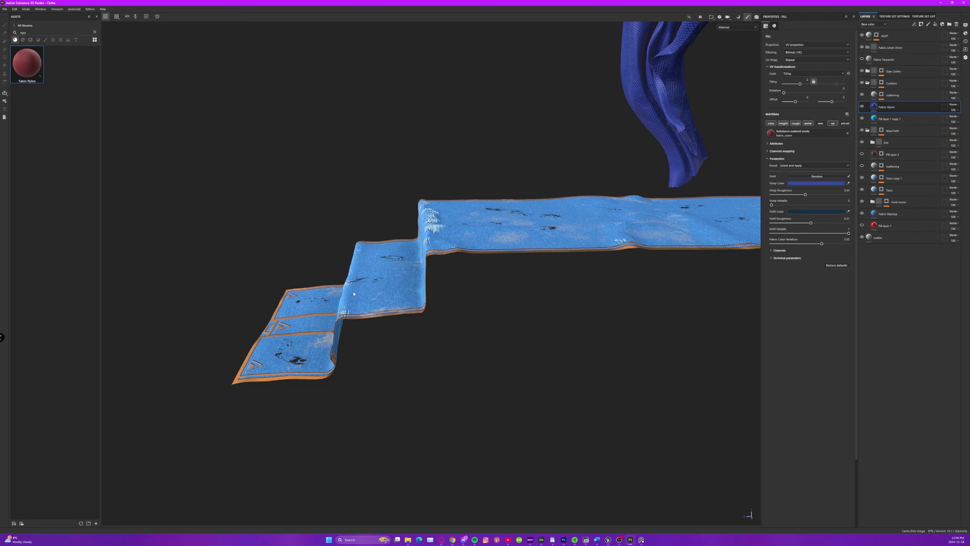
middle_click_drag(436, 235, 427, 239, "alt")
left_click_drag(454, 268, 359, 221, "alt")
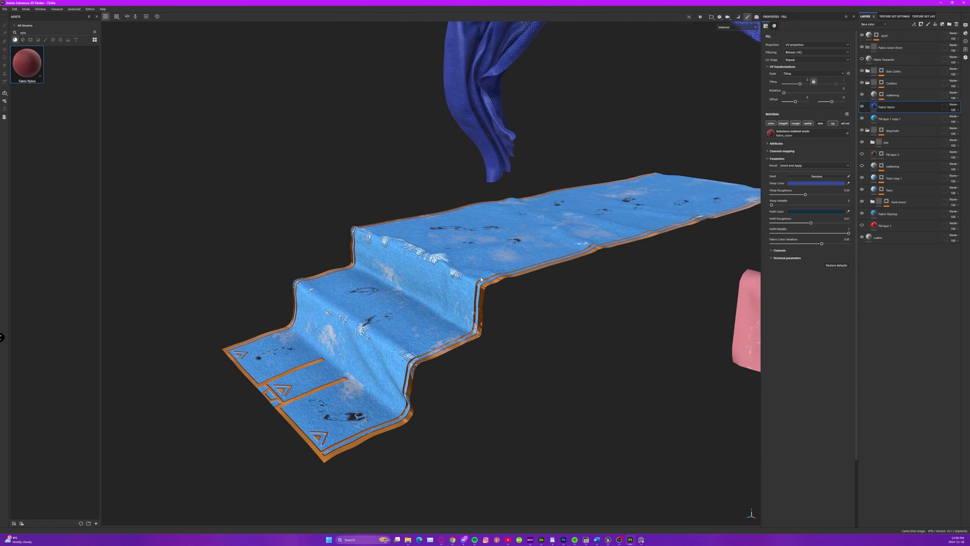
left_click_drag(481, 279, 426, 305, "alt")
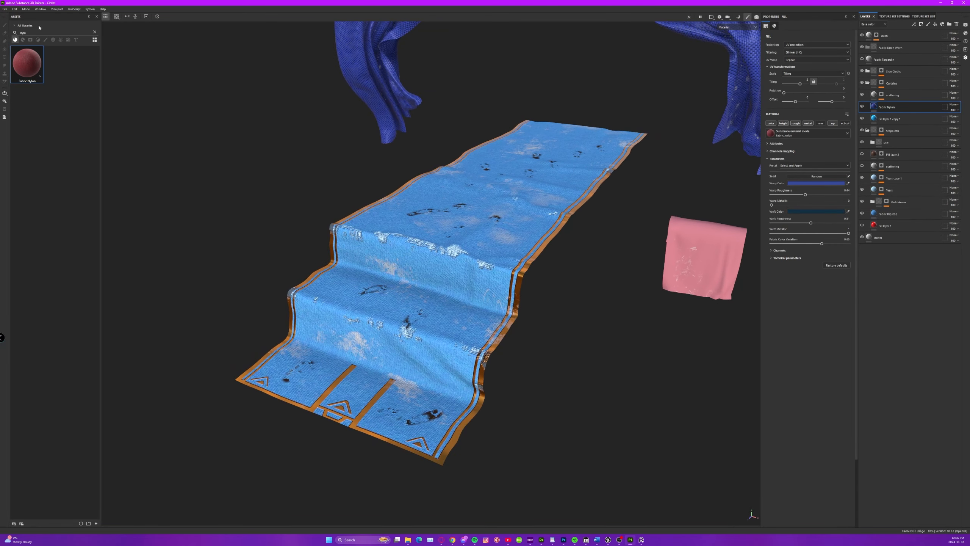
Open the Cauldron project from the recent files.
left_click(5, 8)
left_click(4, 8)
left_click(4, 10)
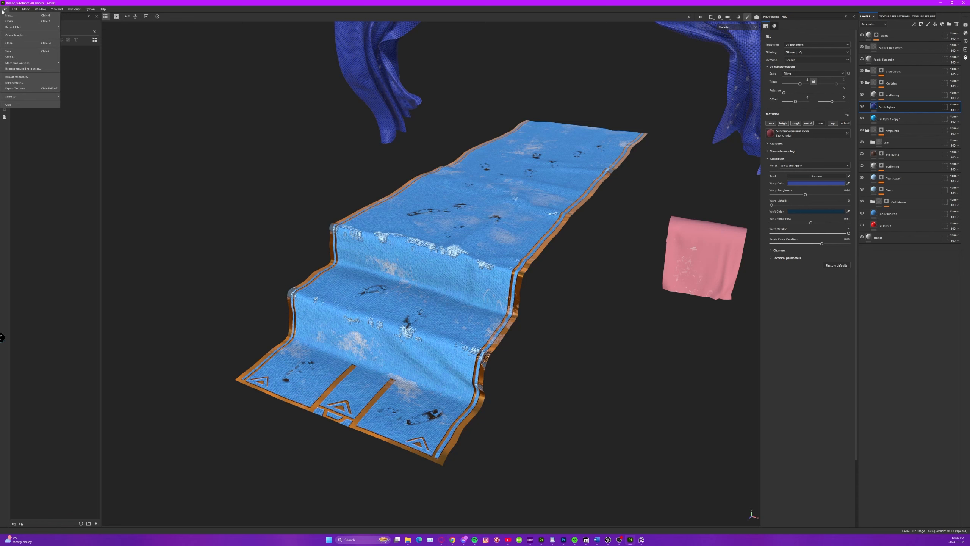
mouse_move(22, 30)
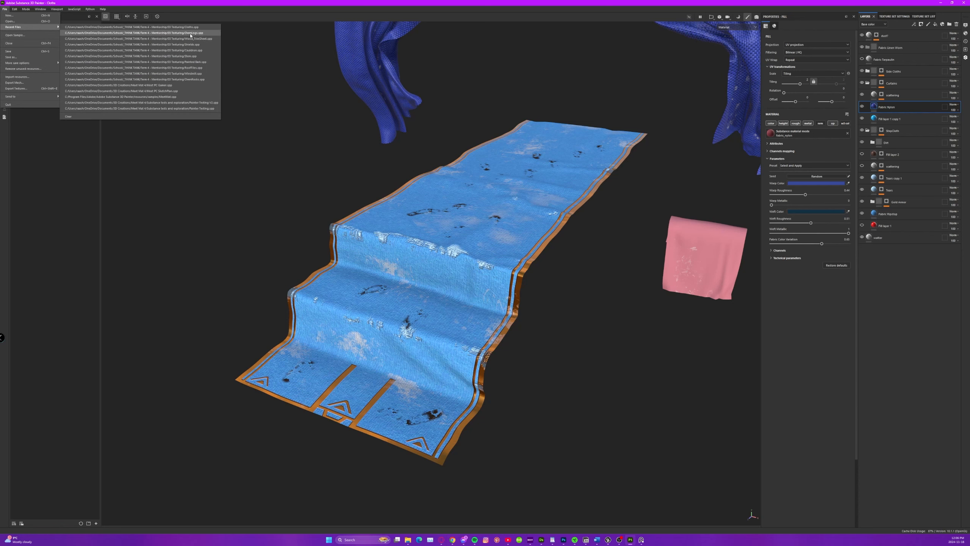
left_click(192, 50)
scroll(485, 298, "up", 4)
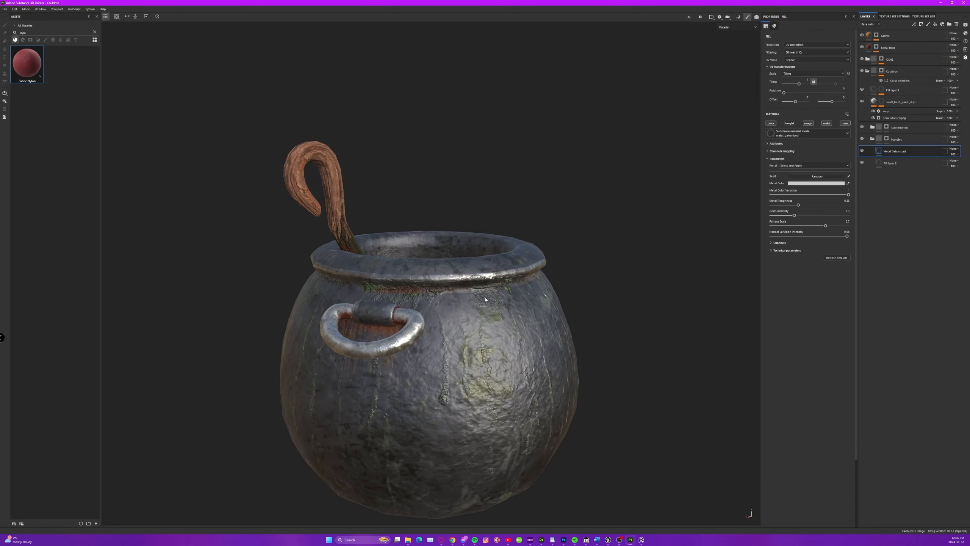
Examine the cauldron from several sides, covering its metal body, ring handles, rust and green drips below the rim.
left_click_drag(516, 294, 667, 292, "alt")
middle_click_drag(432, 340, 475, 240, "alt")
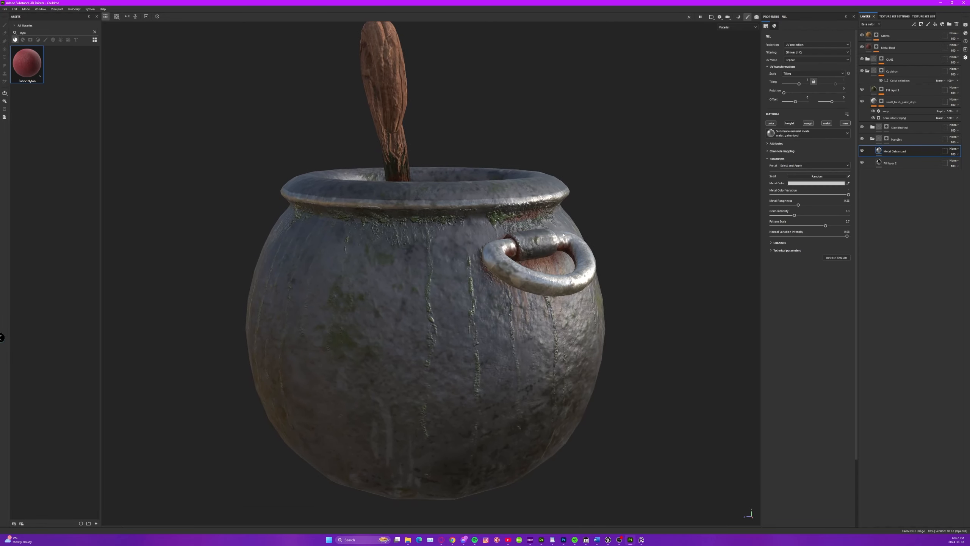
left_click_drag(475, 241, 294, 245, "alt")
middle_click_drag(553, 242, 428, 247, "alt")
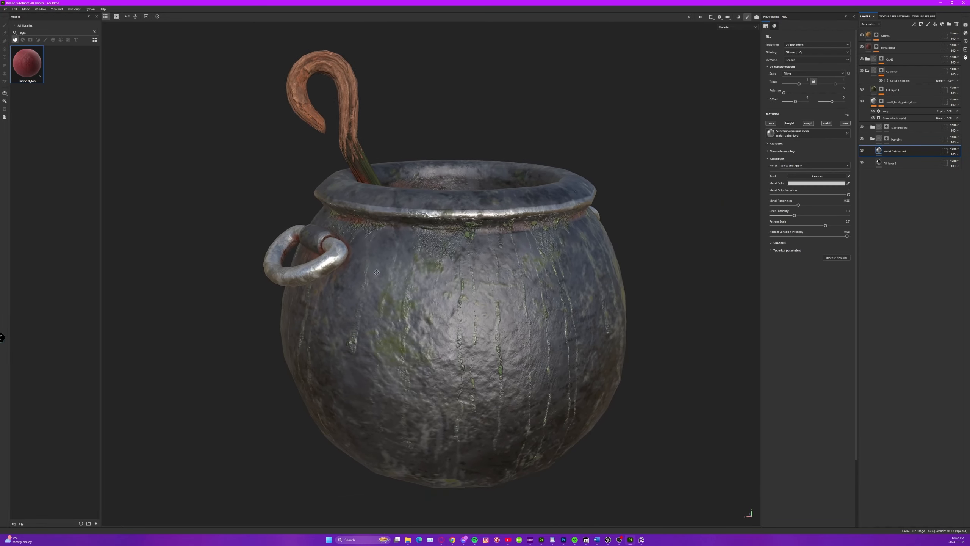
mouse_move(459, 251)
left_mouse_down("alt")
mouse_move(423, 249)
mouse_move(420, 260)
mouse_move(454, 276)
mouse_move(461, 250)
mouse_move(451, 249)
left_mouse_up("alt")
right_click_drag(525, 258, 656, 268, "alt")
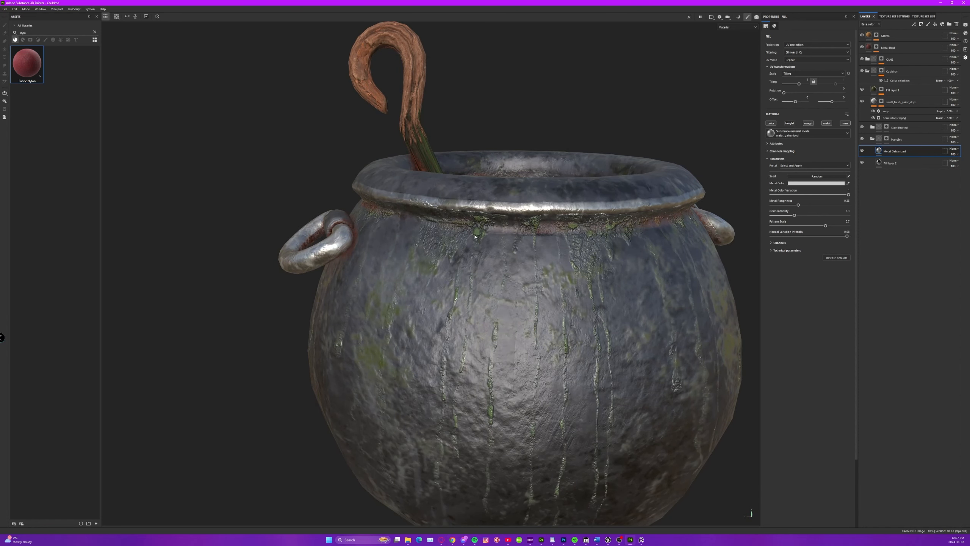
scroll(482, 238, "down", 3)
left_click_drag(488, 239, 499, 256, "alt")
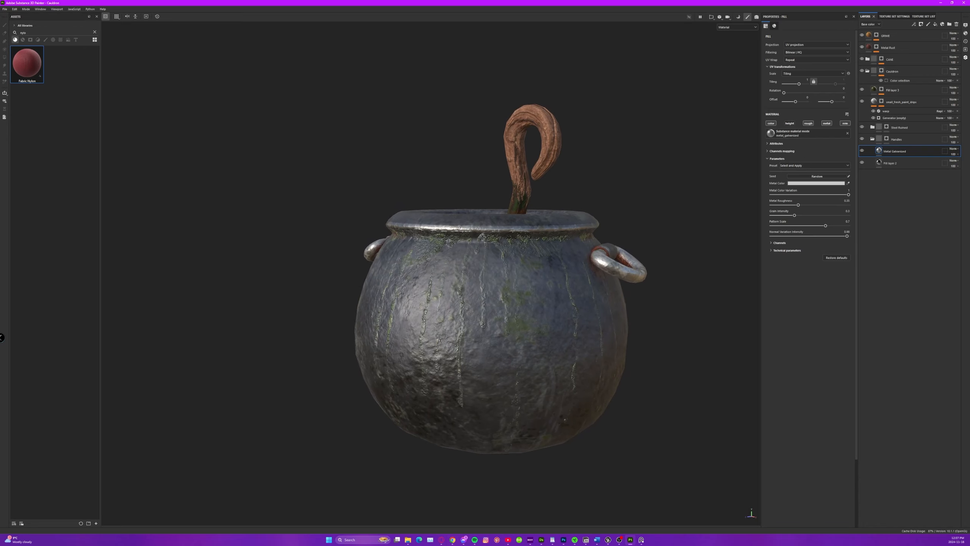
left_click_drag(485, 236, 497, 253, "alt")
middle_click_drag(498, 253, 464, 283, "alt")
left_click_drag(465, 284, 472, 276, "alt")
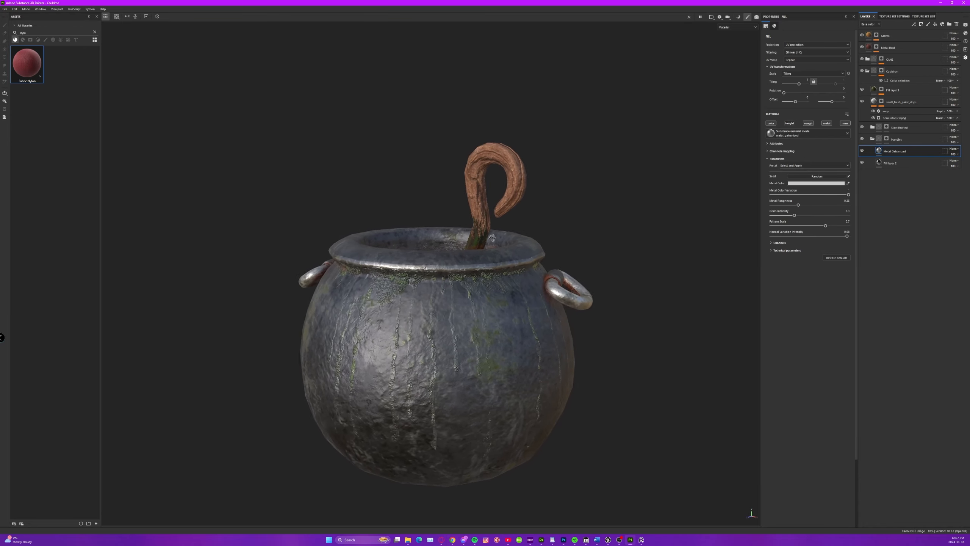
Inspect the mossy base of the hooked wooden stirring stick and the buildup around the cauldron's rim up close.
right_click_drag(474, 271, 955, 277, "alt")
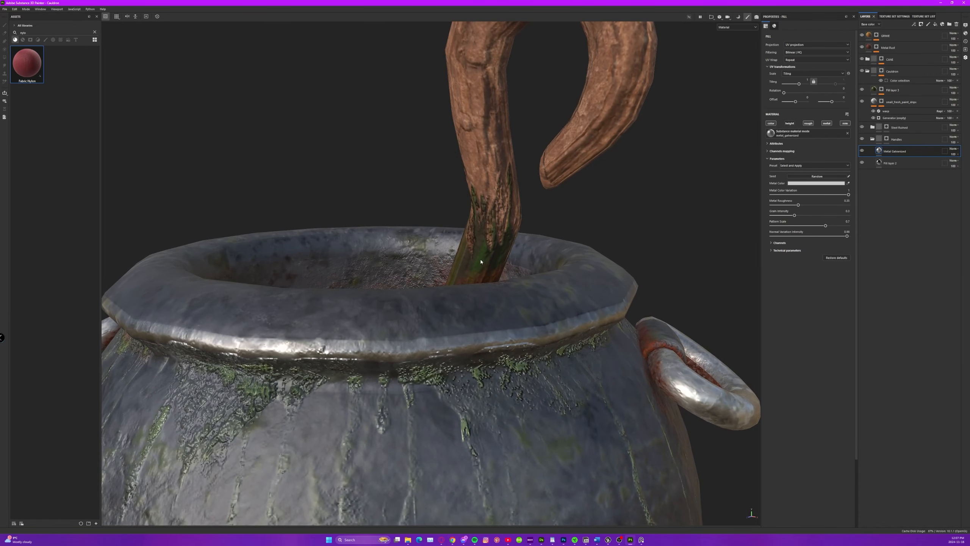
scroll(481, 234, "down", 3)
left_click_drag(481, 234, 656, 206, "alt")
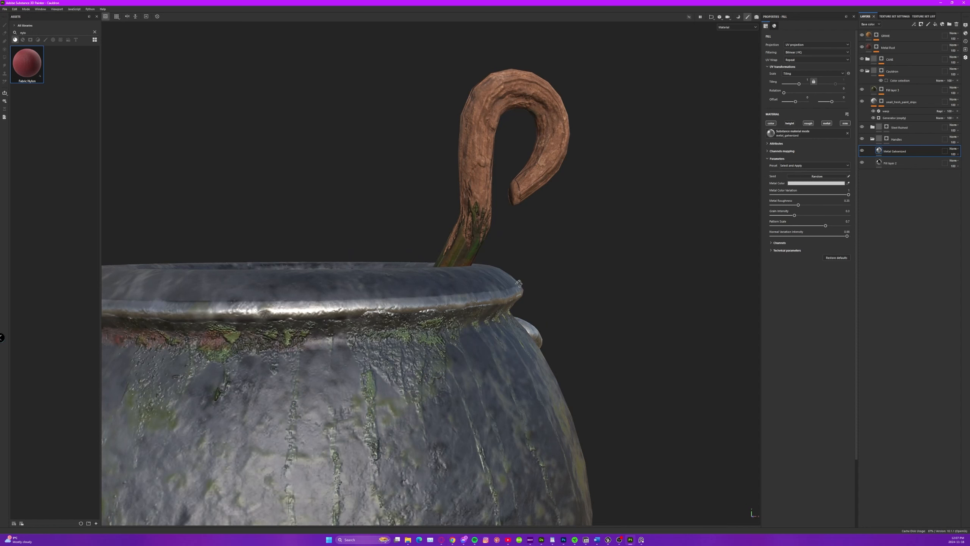
left_click_drag(518, 283, 417, 267, "alt")
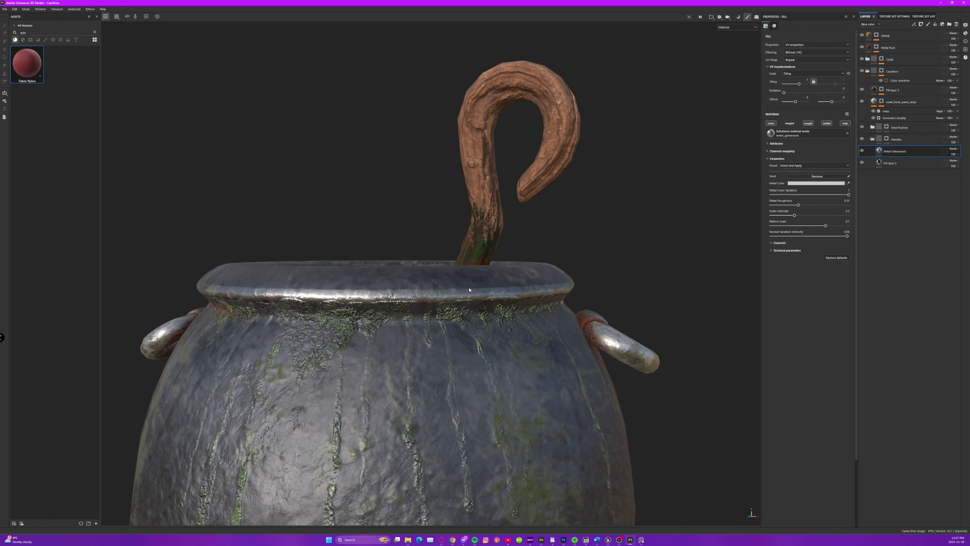
Review the whole cauldron again, comparing the body's drips and stains with its interior and handles.
scroll(511, 298, "down", 4)
middle_click_drag(527, 320, 522, 248, "alt")
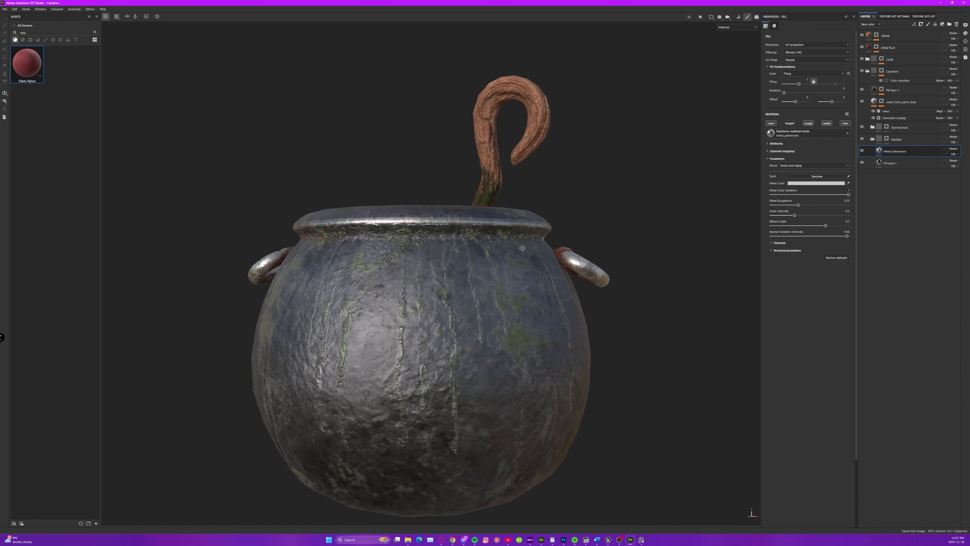
left_click_drag(523, 247, 415, 268, "alt")
middle_click_drag(654, 291, 495, 398, "alt")
right_click_drag(495, 397, 909, 436, "alt")
left_click_drag(535, 333, 516, 350, "alt")
right_click_drag(515, 350, 203, 337, "alt")
middle_click_drag(349, 273, 438, 331, "alt")
left_click_drag(438, 330, 557, 304, "alt")
middle_click_drag(557, 304, 445, 211, "alt")
left_click_drag(394, 266, 450, 220, "alt")
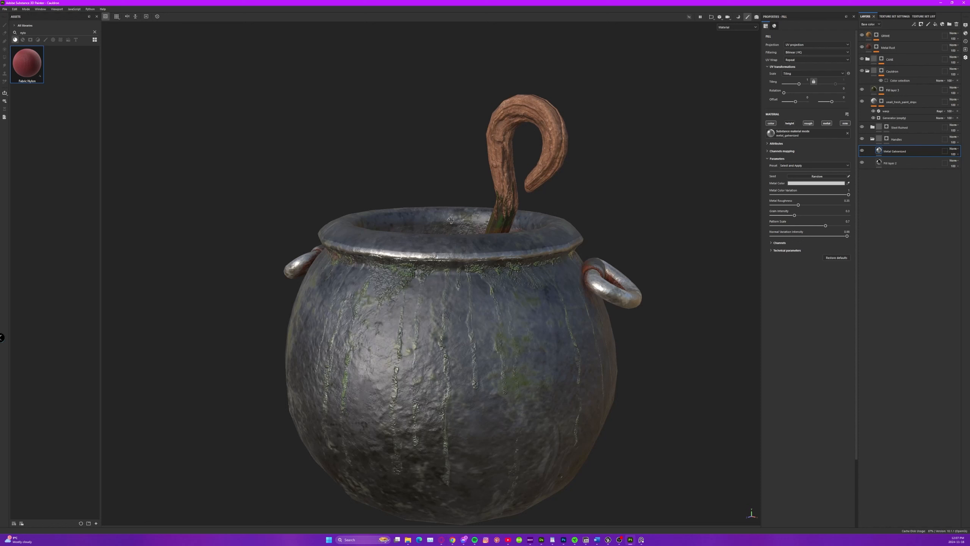
left_click_drag(405, 143, 416, 253, "alt")
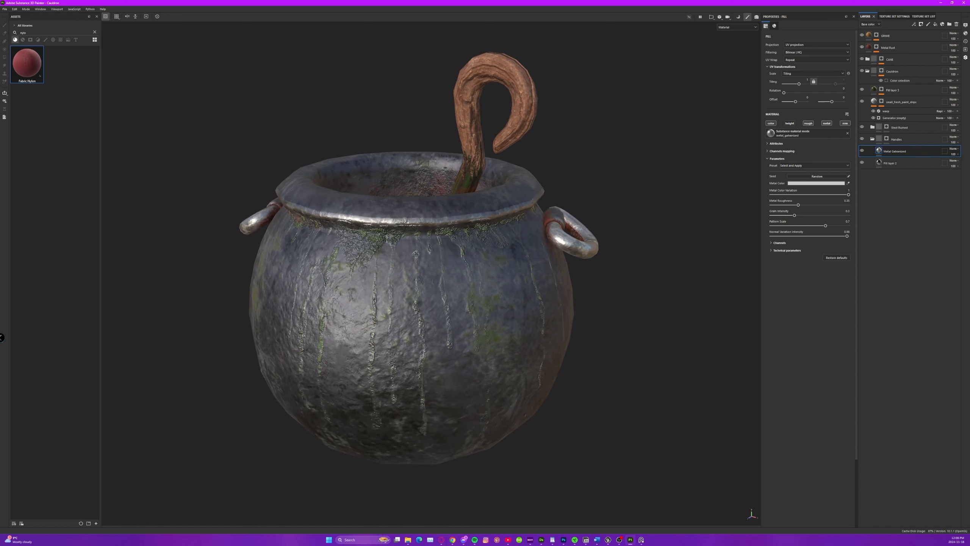
Open the shields project from the recent files, discarding the changes to the Cauldron project.
left_click(5, 10)
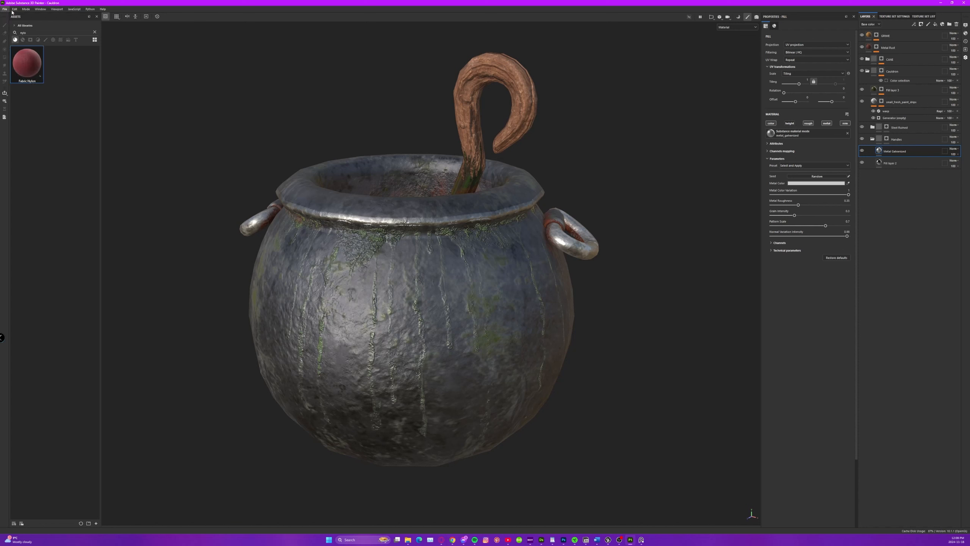
left_click(3, 7)
mouse_move(11, 27)
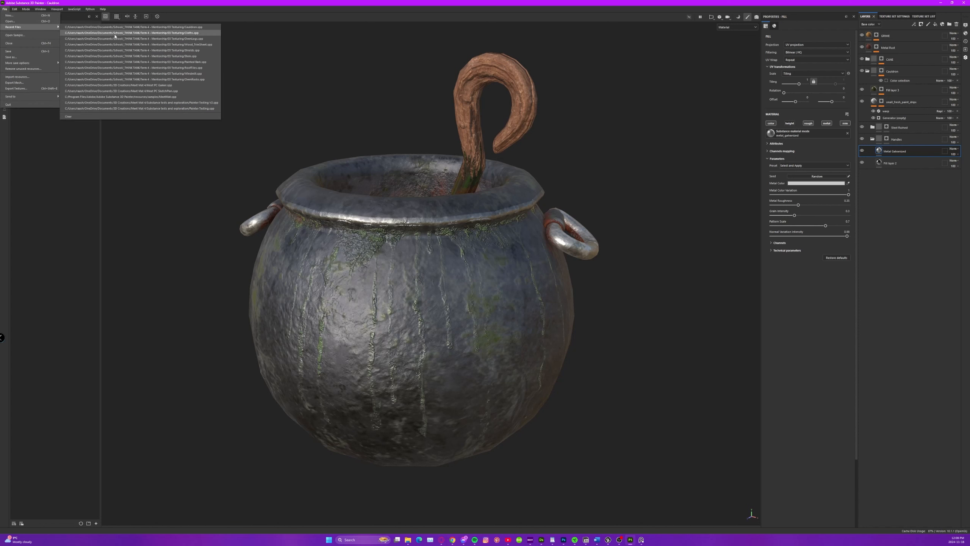
left_click(199, 51)
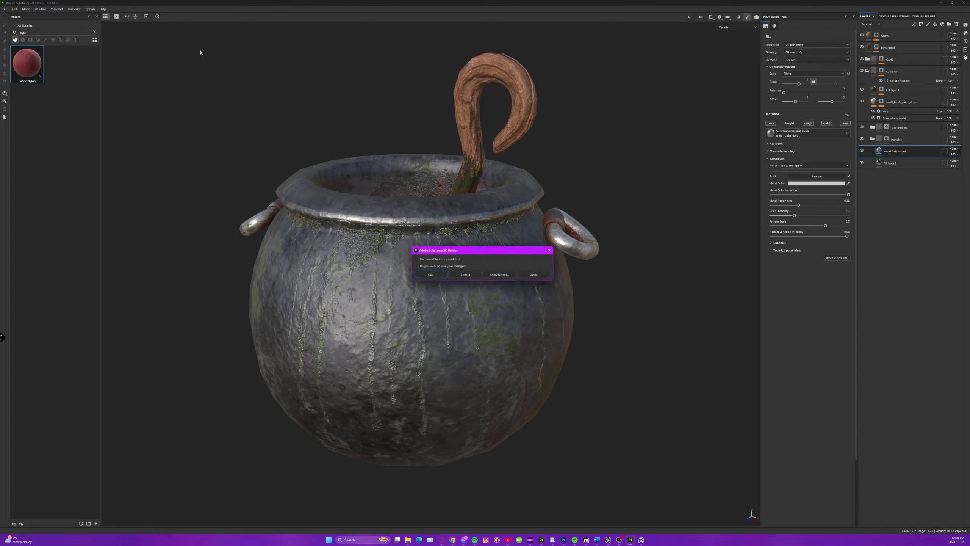
left_click(465, 274)
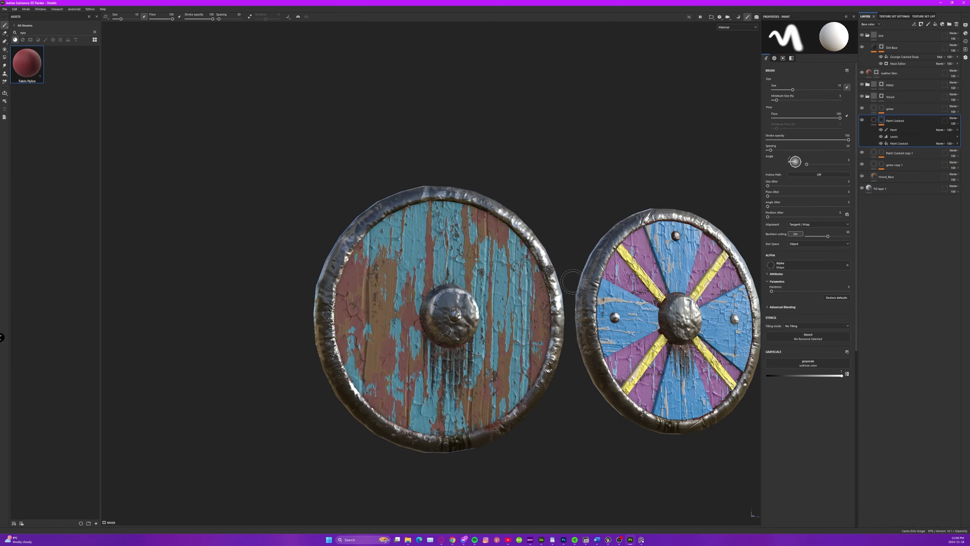
Examine the peeling paint, metal rims and central bosses of both round shields from several angles.
middle_click_drag(574, 281, 457, 226, "alt")
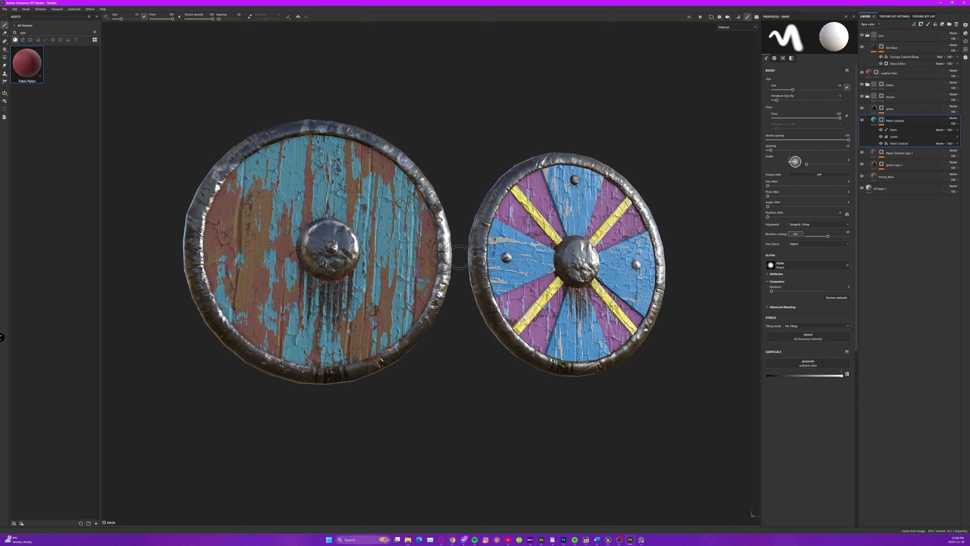
left_click_drag(494, 301, 465, 301, "alt")
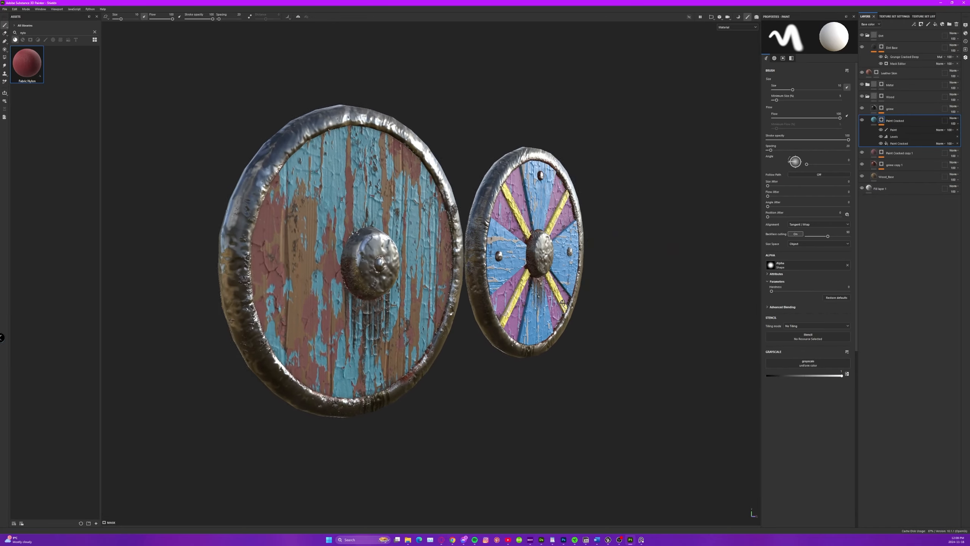
left_click_drag(498, 293, 503, 316, "alt")
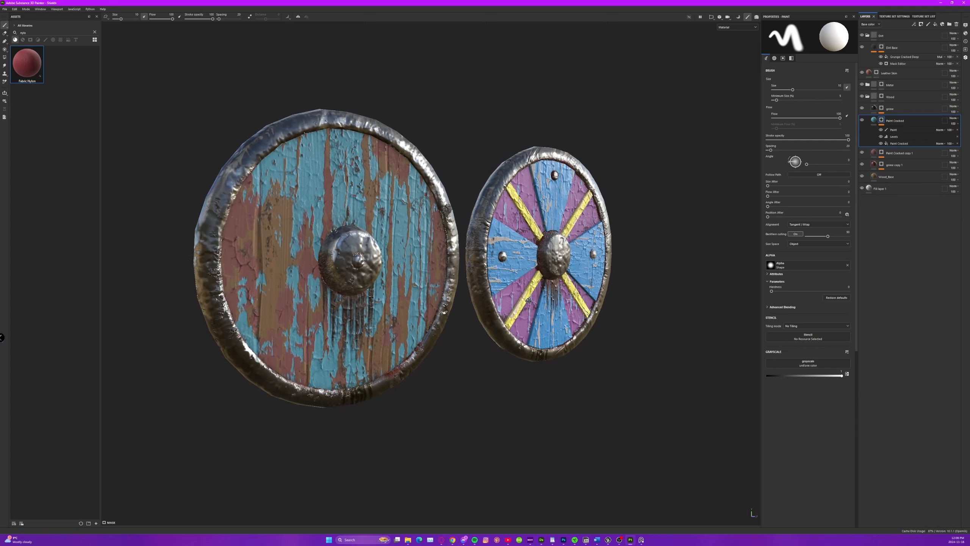
left_click_drag(706, 319, 573, 329, "alt")
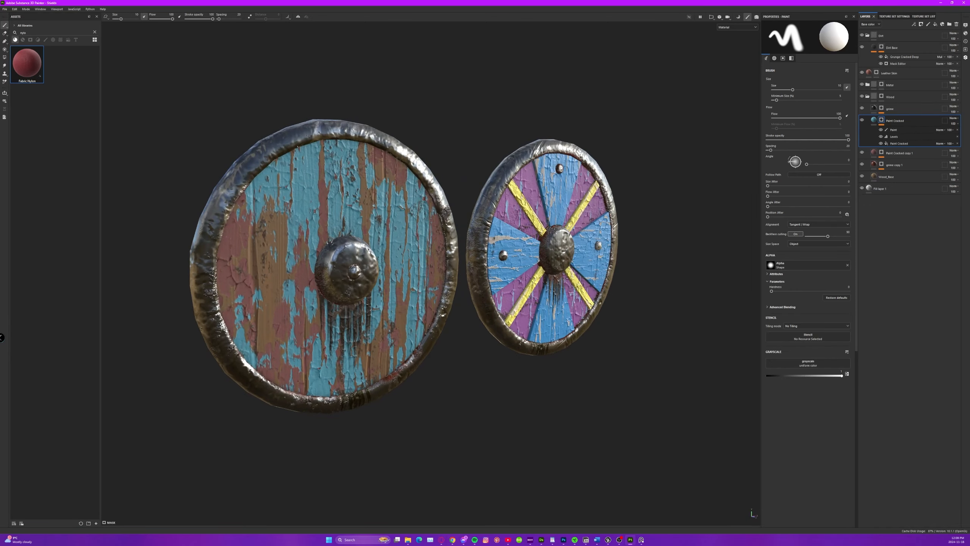
Switch to Unreal Editor and back to Substance 3D Painter, and compare the two shields from the front.
left_click(608, 539)
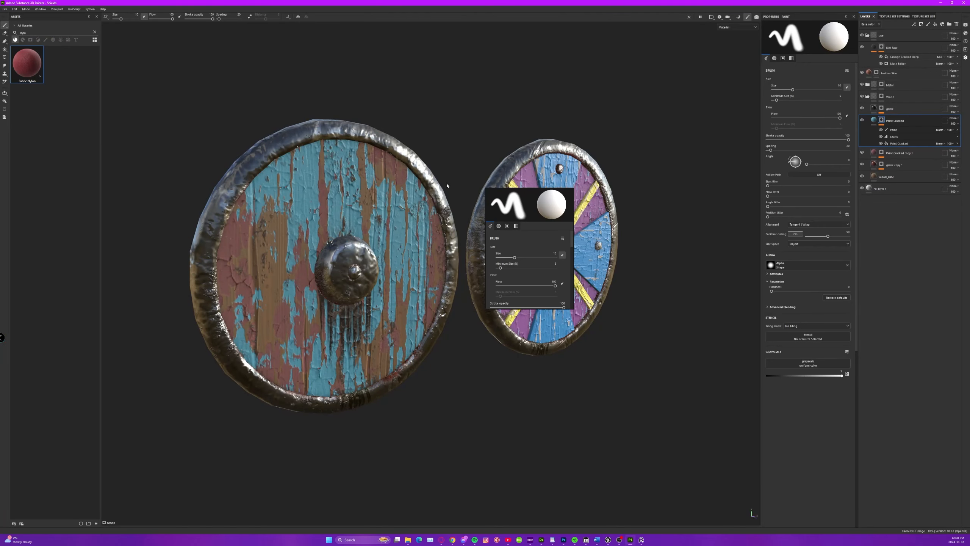
mouse_move(465, 247)
left_mouse_down("alt")
mouse_move(323, 235)
mouse_move(369, 234)
left_mouse_up("alt")
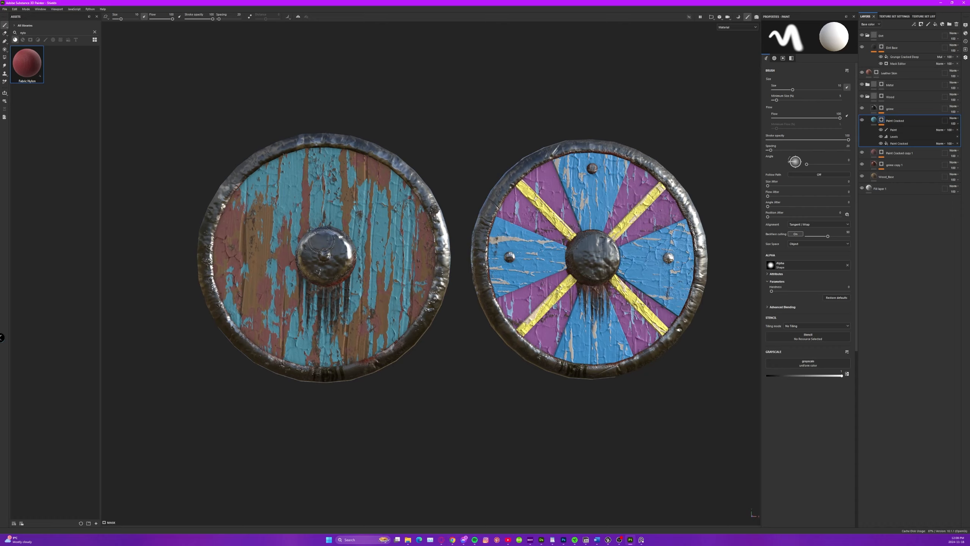
scroll(359, 258, "up", 6)
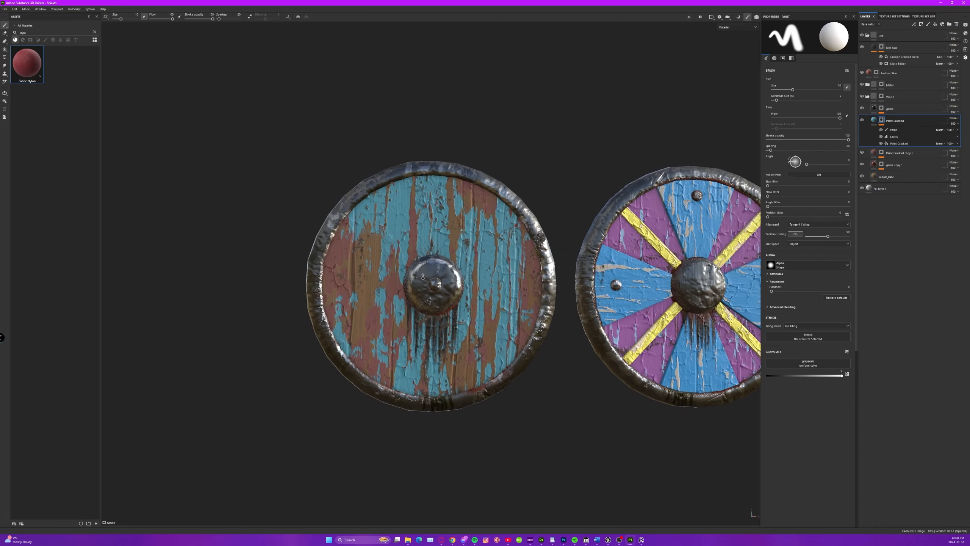
Examine the teal shield's peeling paint, metal boss and rusted rim up close from the front and at a steep angle.
mouse_move(493, 283)
left_mouse_down("alt")
mouse_move(524, 289)
mouse_move(485, 282)
left_mouse_up("alt")
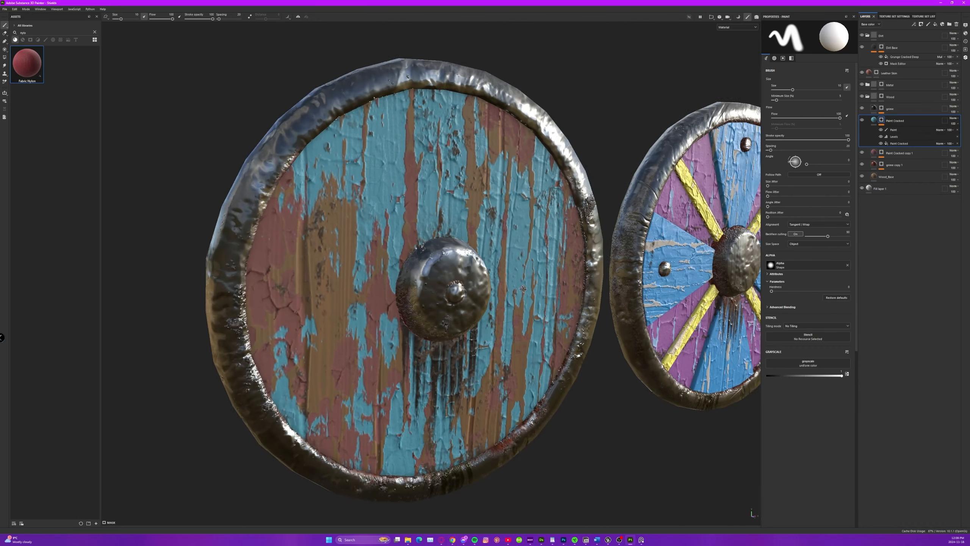
scroll(309, 233, "down", 4)
left_click_drag(308, 233, 494, 276, "alt")
left_click_drag(485, 326, 514, 280, "alt")
scroll(514, 280, "up", 5)
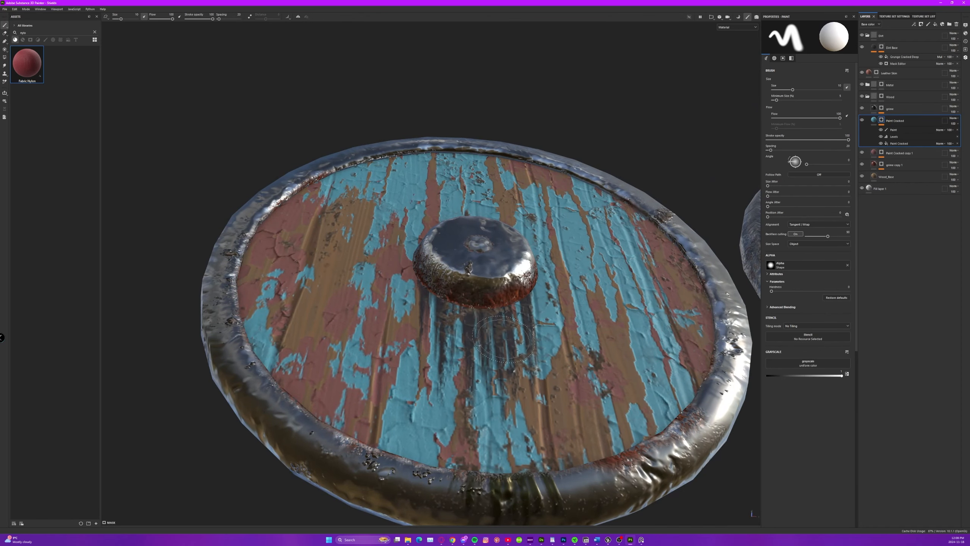
scroll(565, 350, "down", 5)
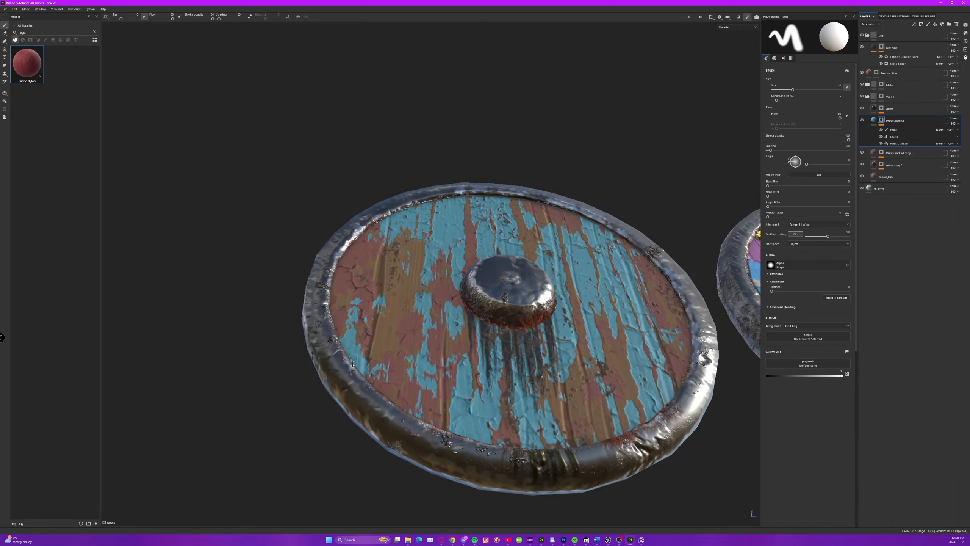
Examine the backs and riveted handles of both shields from several angles, and return to their painted fronts.
middle_click_drag(596, 349, 310, 348, "alt")
left_click_drag(309, 319, 723, 421, "alt")
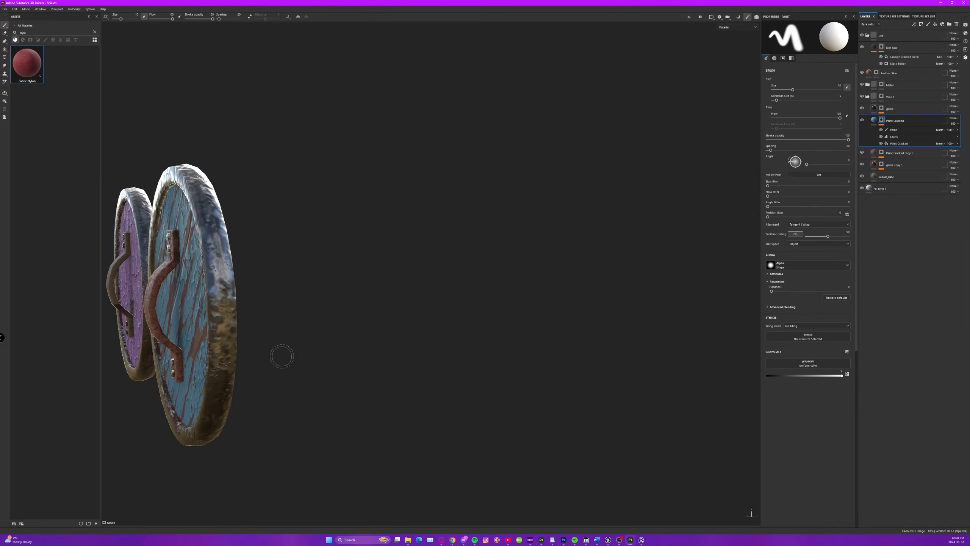
left_click_drag(282, 356, 434, 288, "alt")
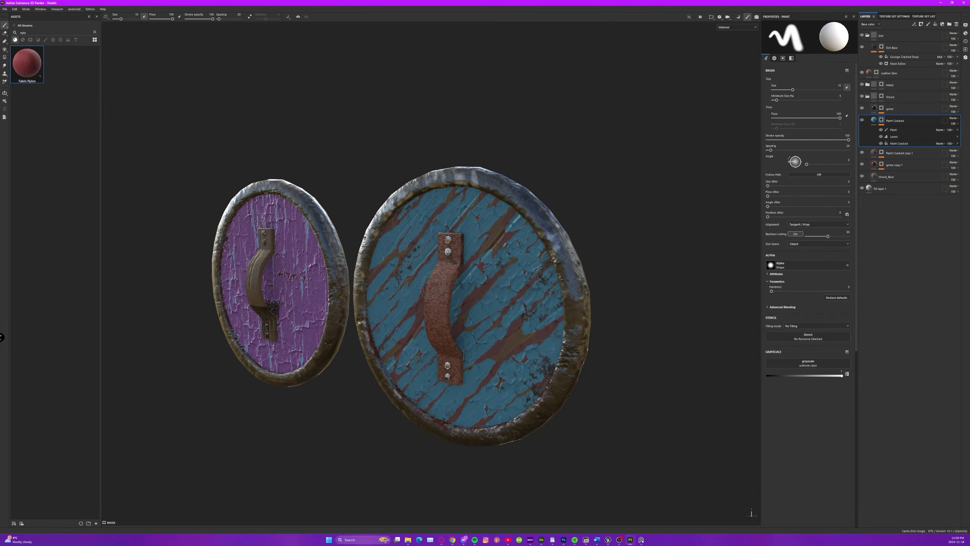
right_click_drag(254, 279, 250, 325, "alt")
mouse_move(250, 325)
left_mouse_down("alt")
mouse_move(264, 319)
mouse_move(217, 325)
mouse_move(233, 319)
left_mouse_up("alt")
right_click_drag(233, 319, 222, 306, "alt")
left_click_drag(222, 306, 519, 335, "alt")
right_click_drag(519, 335, 514, 319, "alt")
middle_click_drag(513, 320, 328, 306, "alt")
left_click_drag(329, 306, 465, 308, "alt")
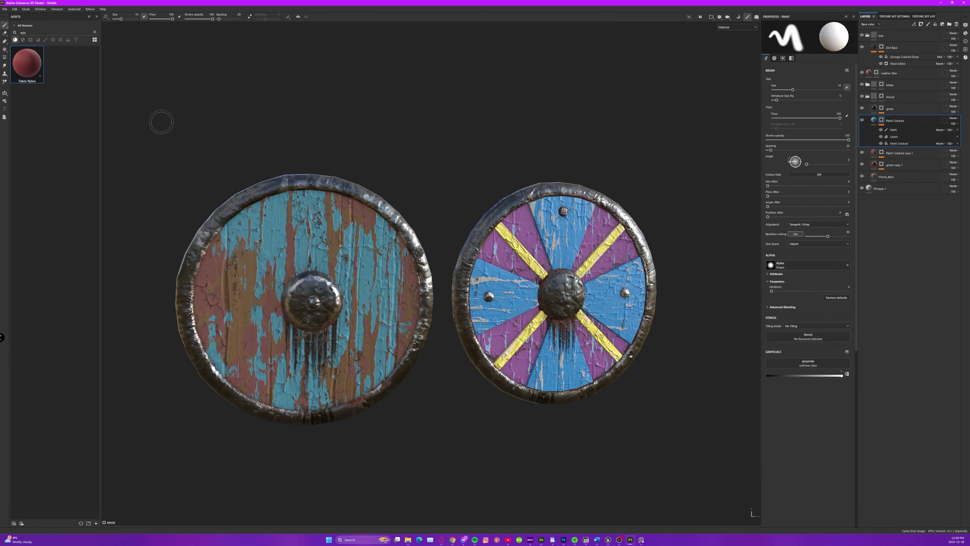
Open the oven rocks project from the recent files and examine the blue stone arch from several angles.
left_click(6, 9)
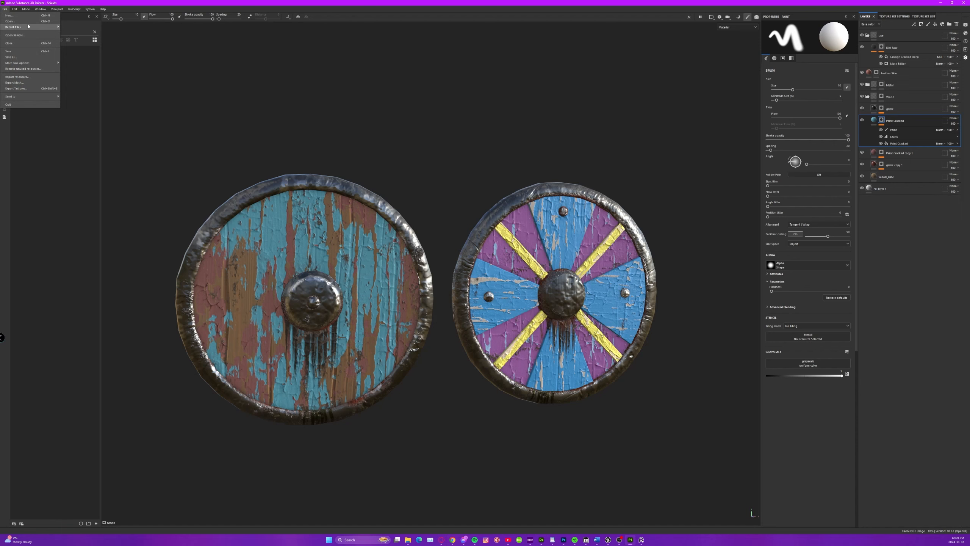
mouse_move(28, 26)
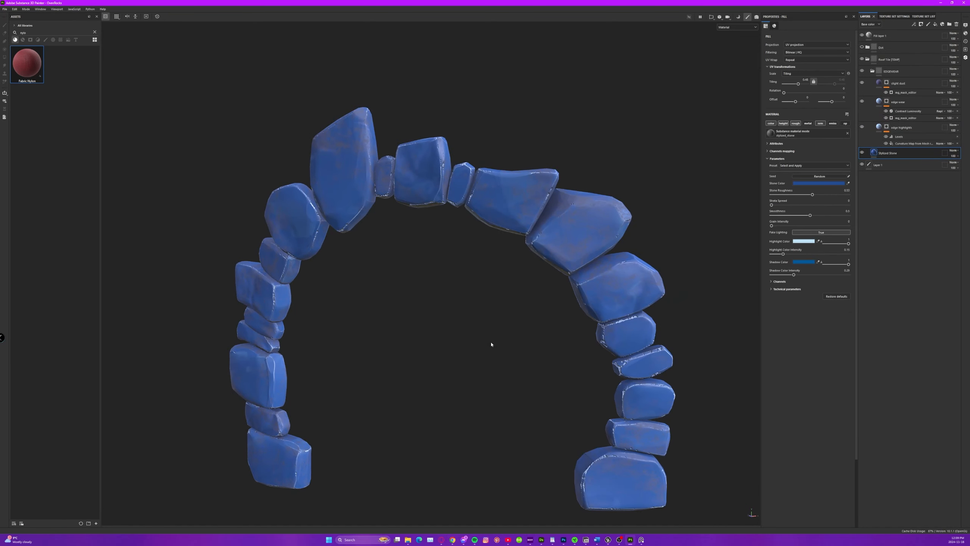
left_click_drag(491, 344, 420, 249, "alt")
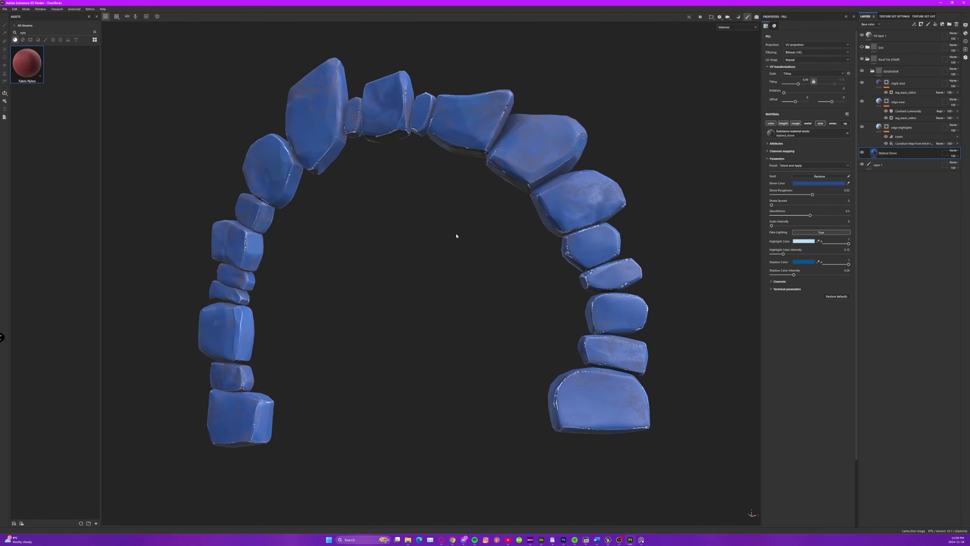
left_click_drag(483, 156, 502, 210, "alt")
right_click_drag(502, 211, 448, 238, "shift")
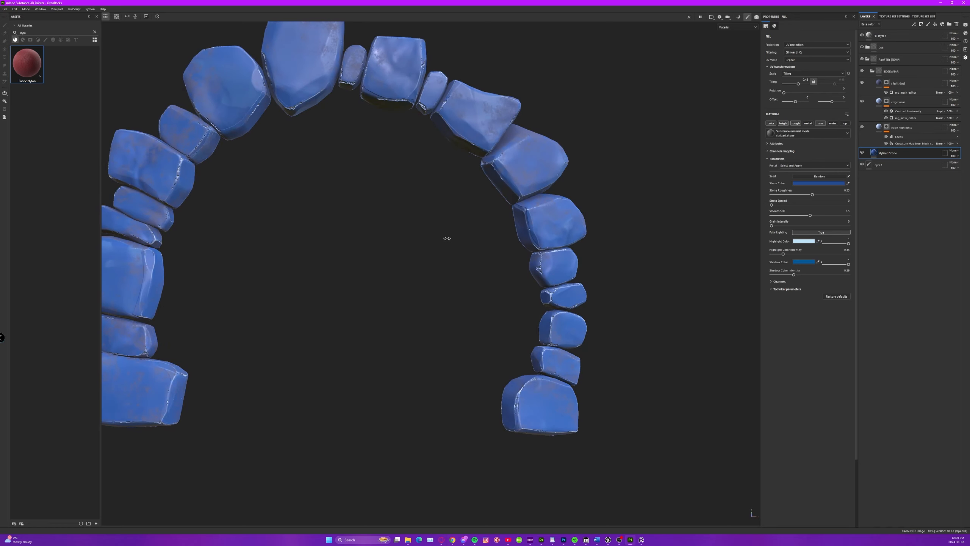
left_click_drag(430, 214, 376, 210, "alt")
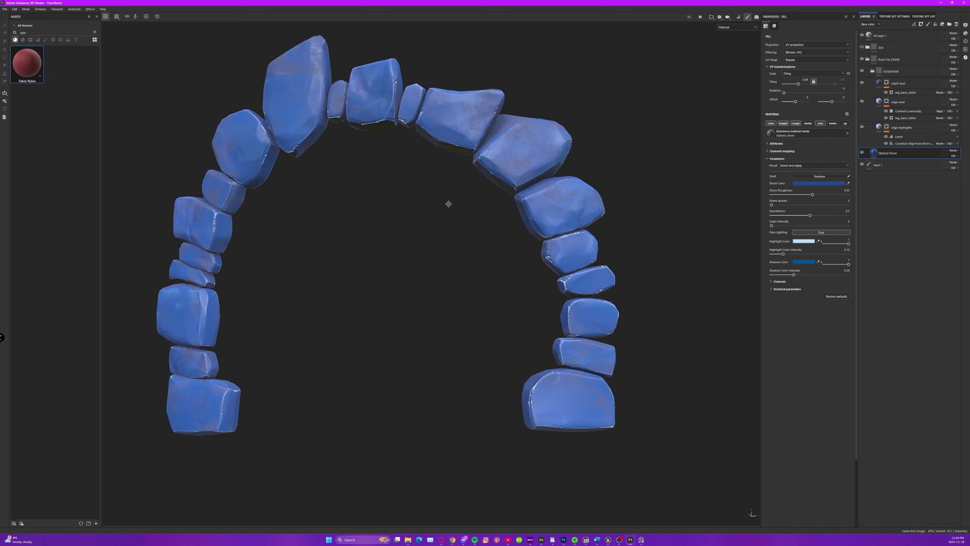
left_click_drag(448, 204, 647, 232, "alt")
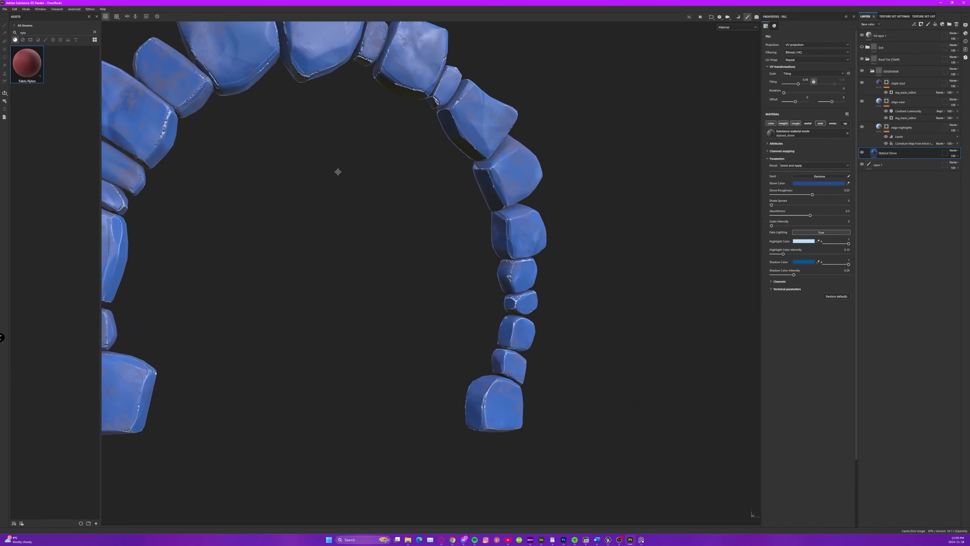
left_click_drag(338, 172, 537, 145, "alt")
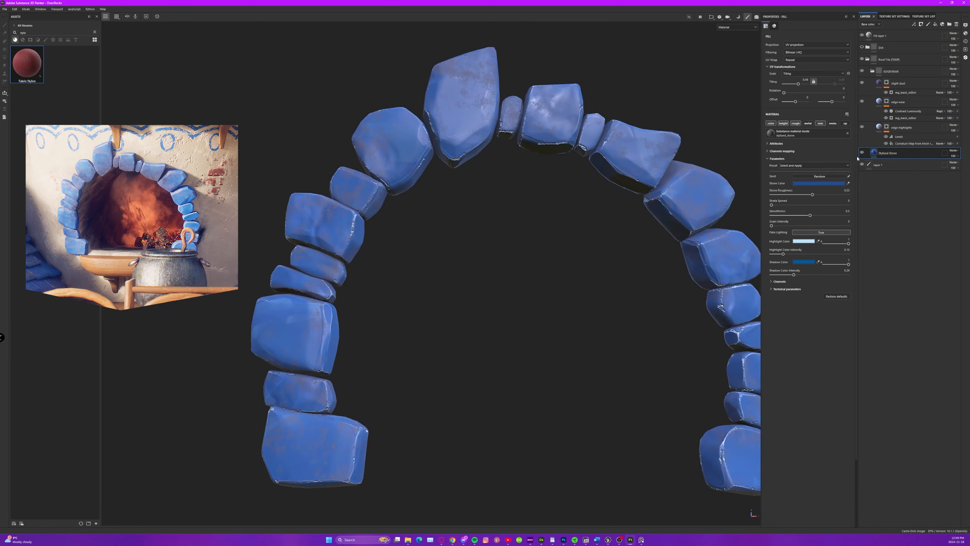
Toggle the Stylized Stone layer's visibility to compare the arch with and without its blue base, leaving the layer hidden.
left_click(862, 153)
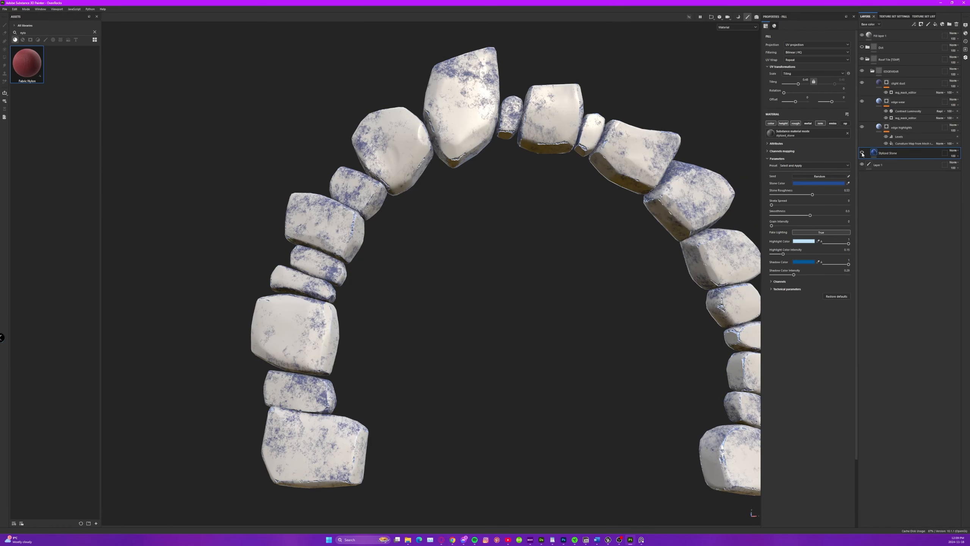
left_click(862, 153)
left_click(862, 153)
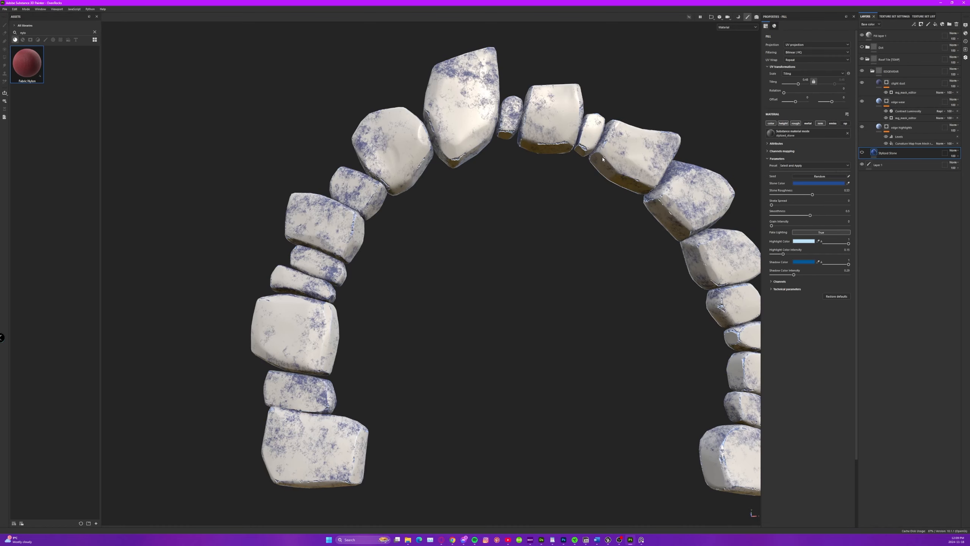
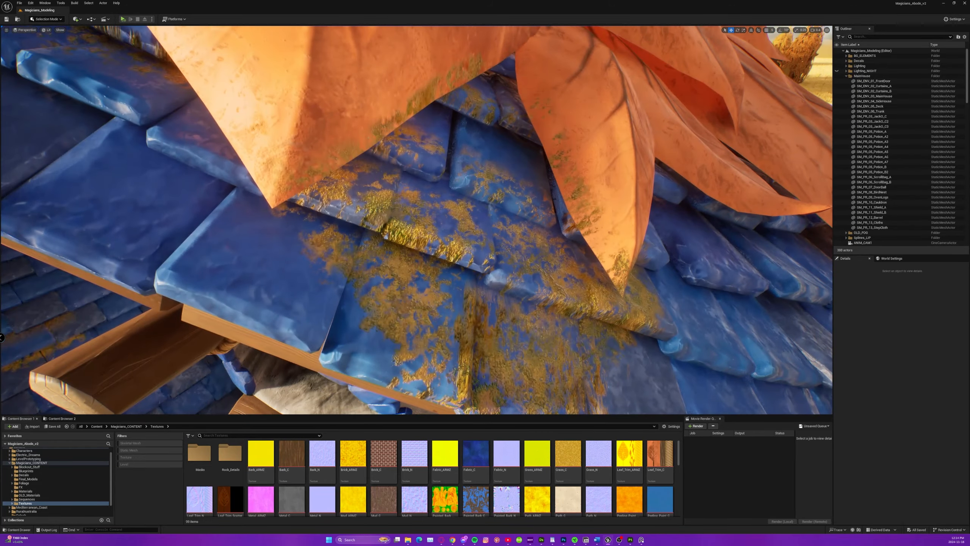
Examine the mossy blue roof edge up close in the finished scene, and the sculpted roof tile in ZBrush.
key("s")
mouse_move(417, 220)
right_mouse_down()
mouse_move(367, 220)
mouse_move(302, 197)
right_mouse_up()
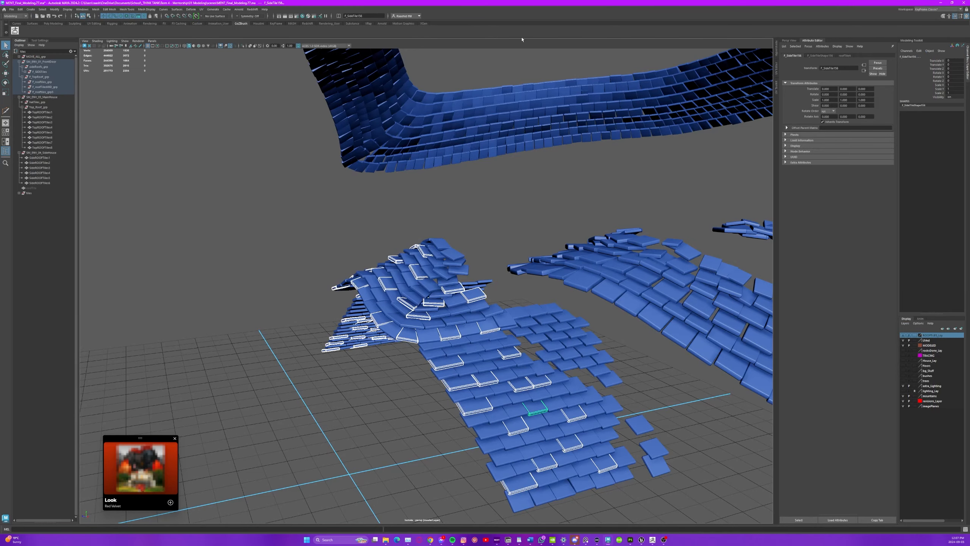
mouse_move(523, 39)
left_mouse_down("alt")
mouse_move(439, 73)
mouse_move(535, 41)
left_mouse_up("alt")
scroll(487, 321, "up", 2)
Switch to Maya and select scattered tiles over the front door roof's long slope and curved hump.
middle_click_drag(504, 332, 397, 202, "alt")
left_click(397, 202, "shift")
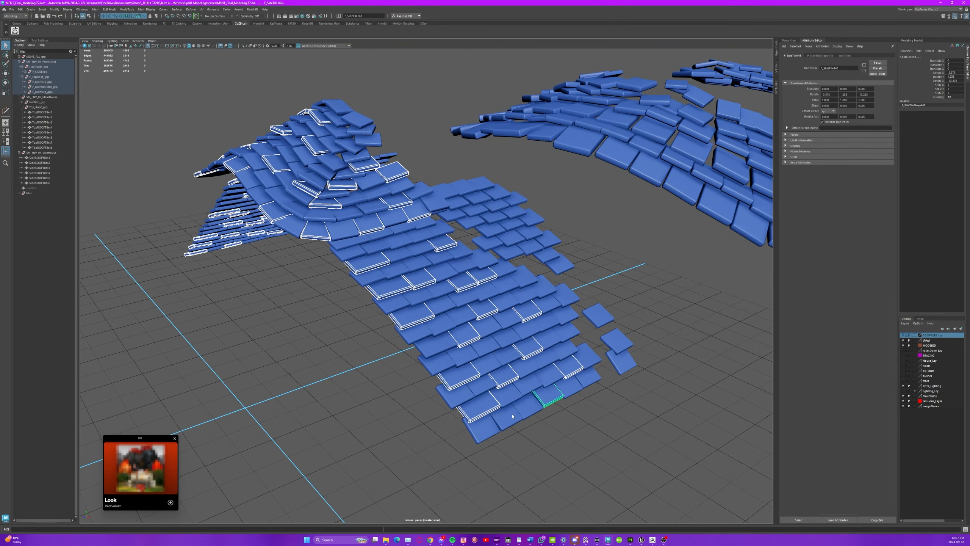
left_click(406, 235, "shift")
left_click_drag(405, 236, 505, 290, "alt")
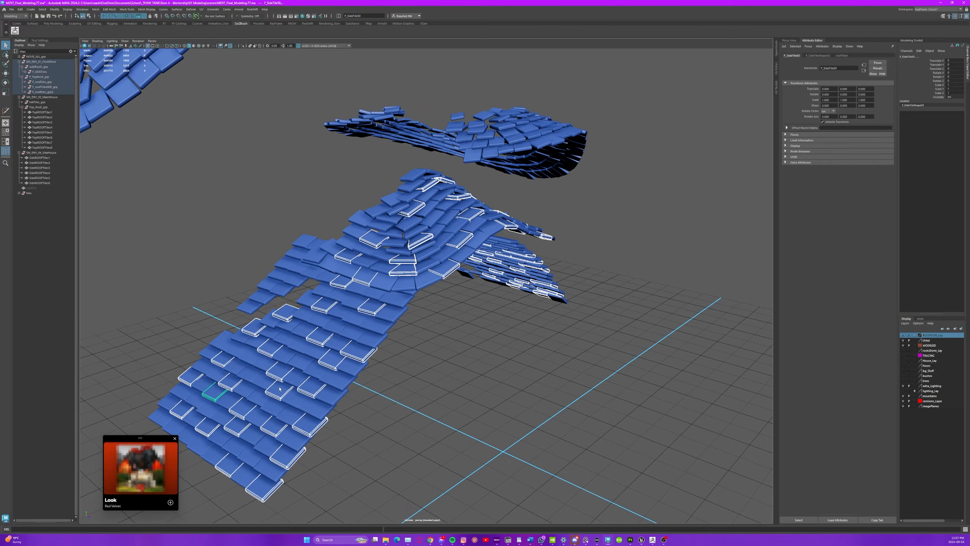
left_click_drag(455, 319, 369, 344, "alt")
left_click(433, 288, "shift")
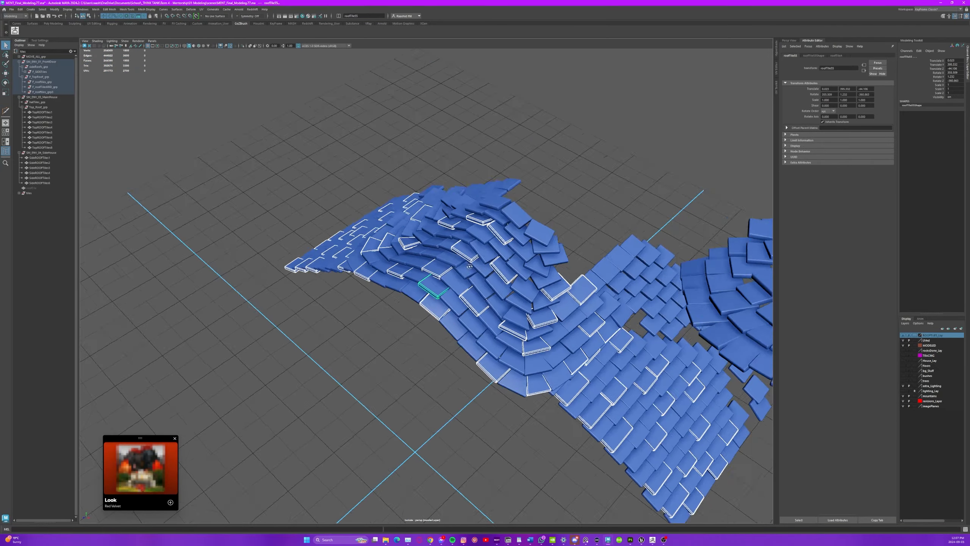
left_click_drag(433, 290, 493, 314, "alt")
left_click(483, 285, "shift")
left_click(449, 258, "shift")
left_click(430, 198, "shift")
left_click_drag(546, 344, 445, 268, "alt")
left_click(444, 265, "shift")
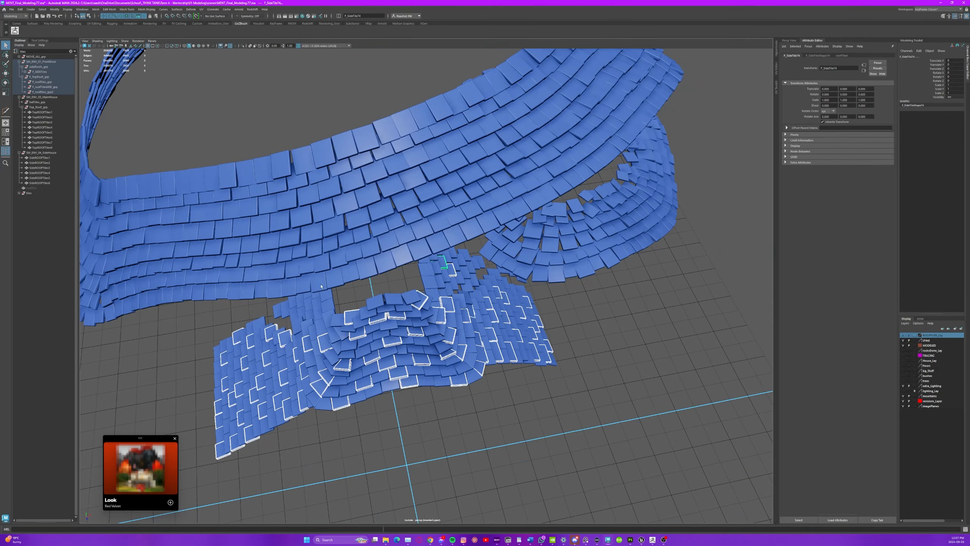
Add scattered tiles on the roof's other slope to the selection and assign them all a muted teal material.
left_click(309, 315, "shift")
left_click_drag(554, 379, 384, 386, "alt")
right_click_drag(384, 386, 416, 478)
left_click(398, 469)
scroll(435, 387, "down", 4)
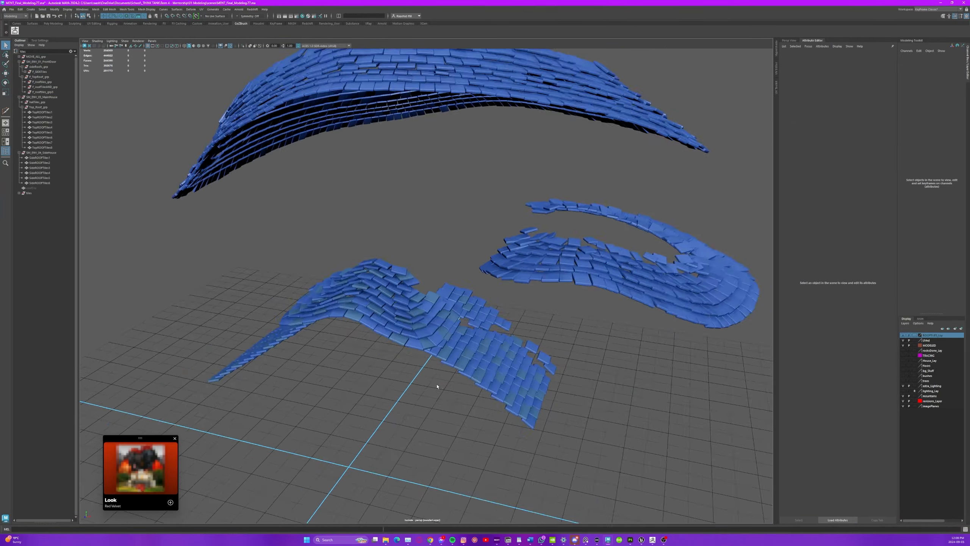
Start a second random selection of tiles on the front door roof's slope and around its curved hump.
left_click_drag(438, 386, 726, 392, "alt")
scroll(649, 386, "up", 5)
left_click(396, 370)
left_click(329, 374, "shift")
left_click(336, 404, "shift")
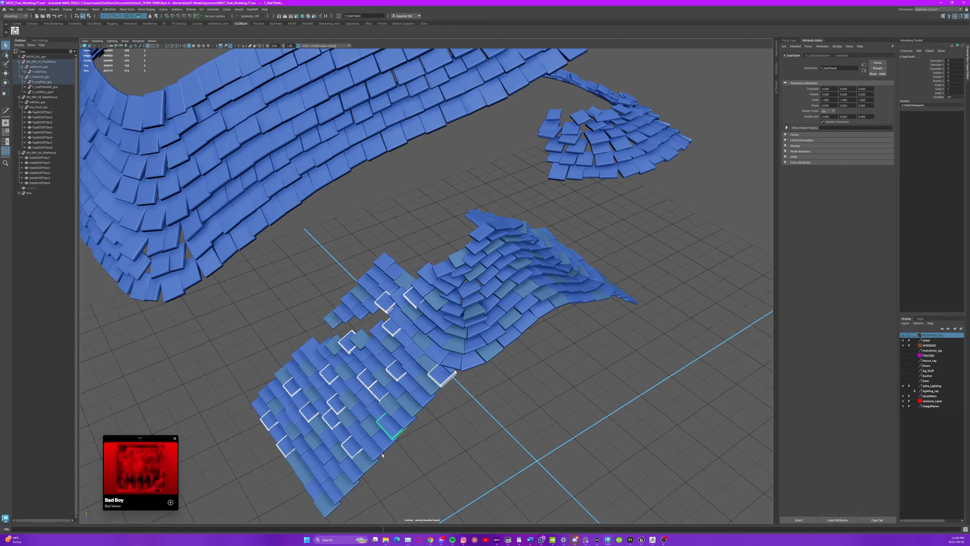
left_click_drag(580, 328, 451, 369, "alt")
left_click(450, 369, "shift")
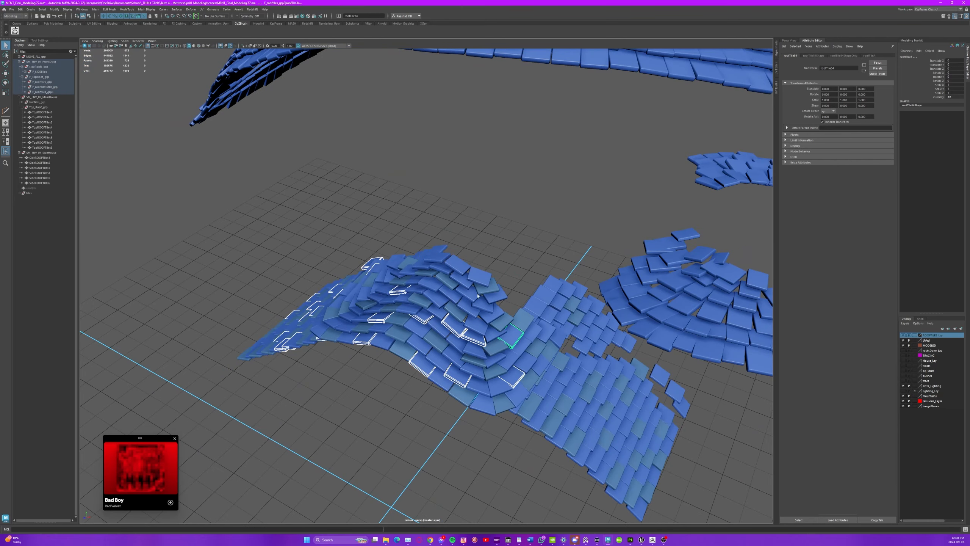
Add more scattered tiles along the roof's long slope down to its lower edge to the second selection.
left_click(601, 469, "shift")
left_click(625, 427, "shift")
left_click(608, 383, "shift")
left_click_drag(607, 383, 542, 359, "alt")
left_click(557, 392, "shift")
left_click(560, 375, "shift")
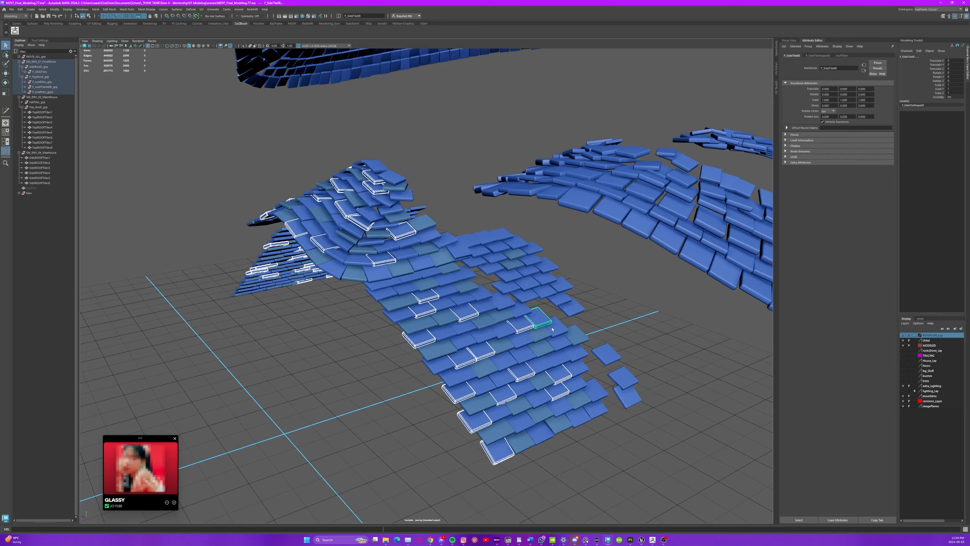
left_click(500, 302, "shift")
left_click_drag(375, 306, 432, 355, "alt")
left_click(413, 362, "shift")
left_click(395, 292, "shift")
left_click_drag(395, 292, 325, 359, "alt")
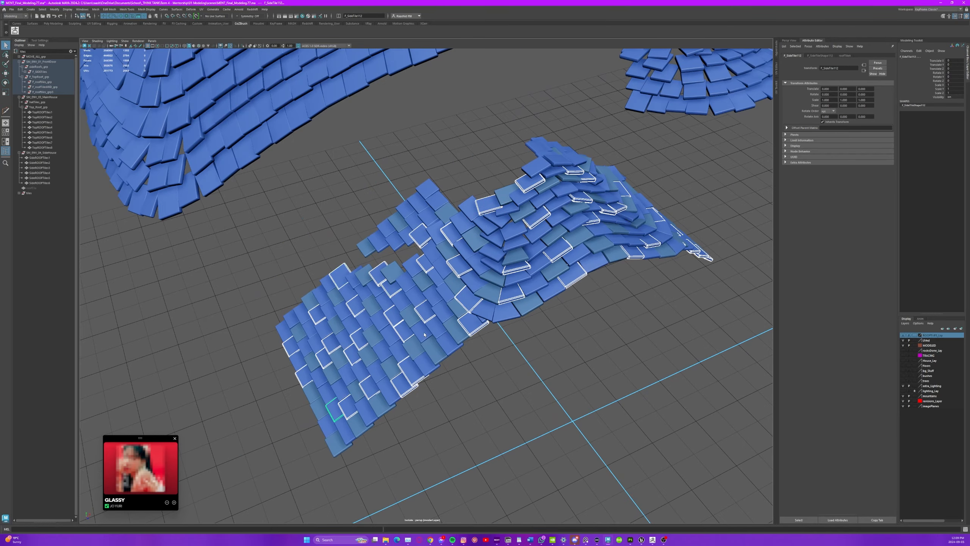
Add further scattered tiles near the junction of the hump and the long slope to the selection.
left_click_drag(579, 347, 417, 268, "alt")
left_click(410, 260, "shift")
left_click(385, 304, "shift")
left_click_drag(386, 350, 566, 314, "alt")
left_click(473, 232, "shift")
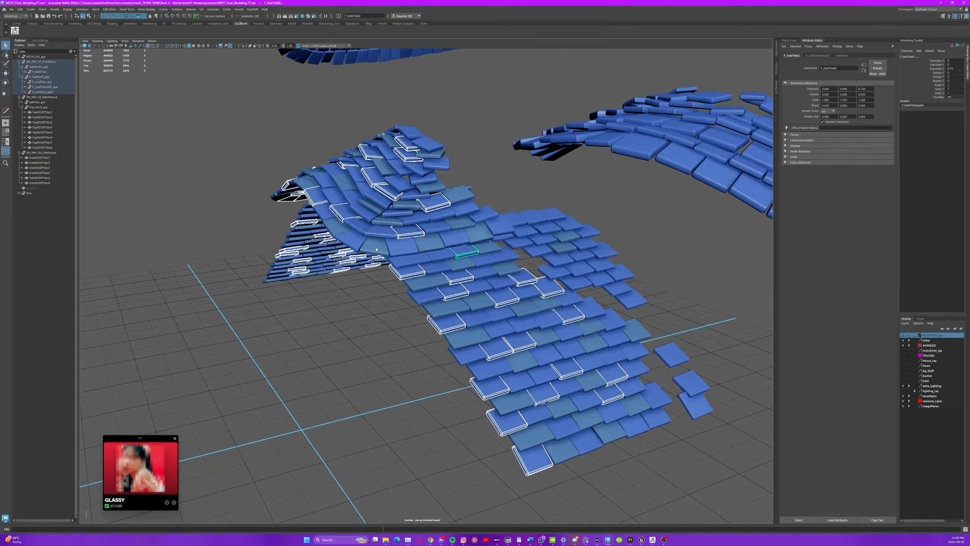
left_click(469, 213, "shift")
left_click(498, 225, "shift")
left_click_drag(499, 230, 482, 249, "alt")
left_click(500, 356, "shift")
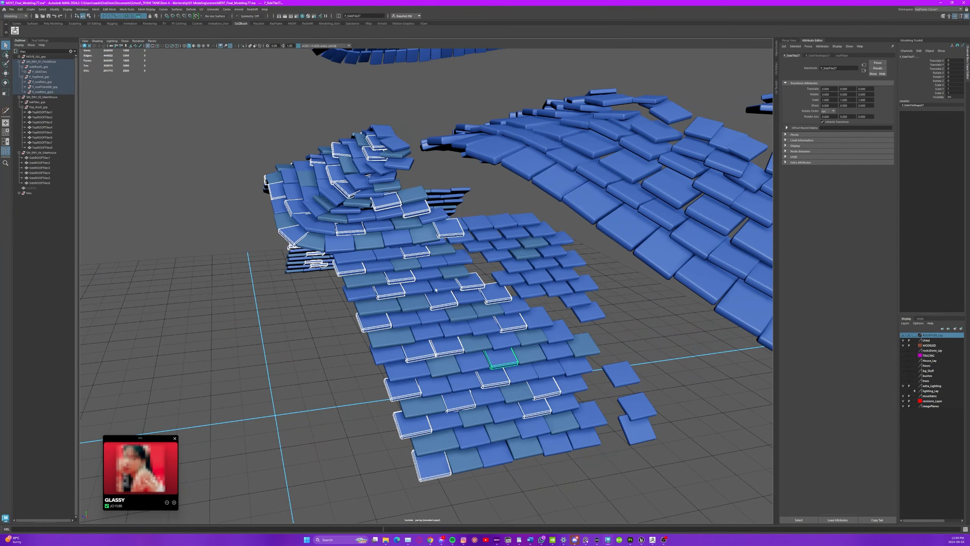
Complete the scattered selections and assign purple and teal colour variations to the roof tiles.
right_click_drag(379, 352, 305, 345, "alt")
left_click_drag(306, 344, 422, 343, "alt")
right_click_drag(422, 343, 303, 378)
left_click(455, 440)
left_click_drag(303, 378, 389, 386, "alt")
right_click_drag(390, 385, 498, 397, "alt")
left_click_drag(498, 397, 478, 352, "alt")
left_click(496, 312)
left_click(502, 280, "shift")
left_click_drag(503, 279, 470, 408, "alt")
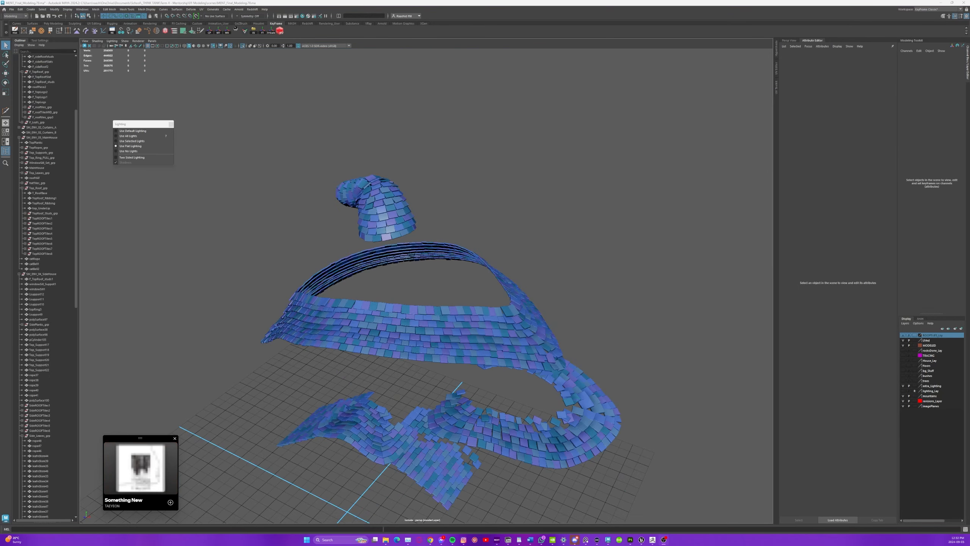
Bring up the mesh display commands and collapse the FrontDoor, MainHouse and SideHouse groups in the outliner.
left_click(551, 249)
left_click_drag(546, 342, 499, 399, "alt")
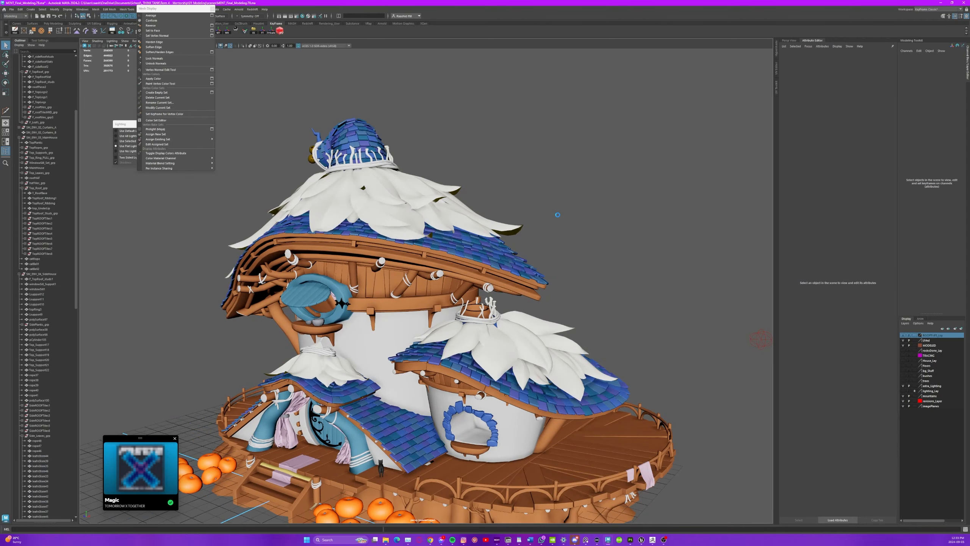
left_click(176, 13)
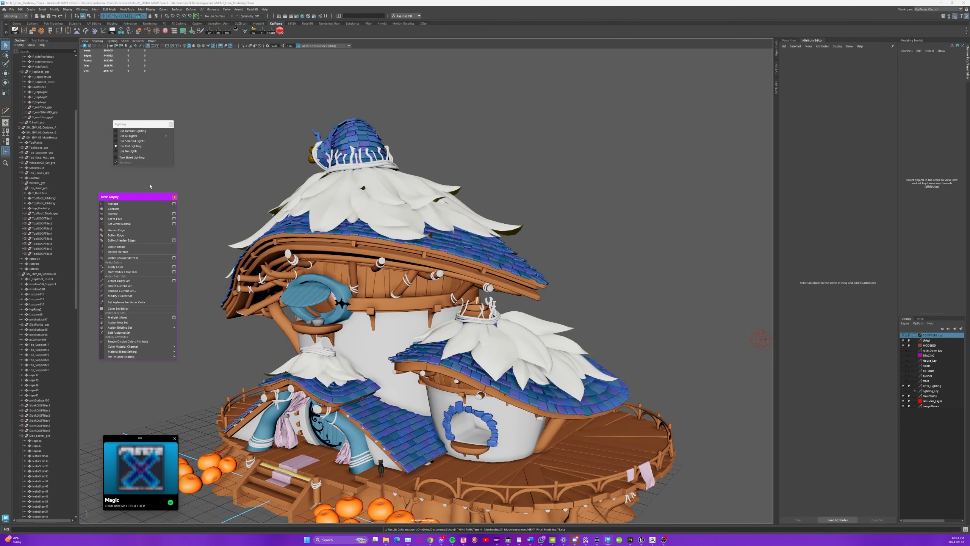
left_click(19, 128)
left_click(19, 142)
left_click(19, 148)
Export the SM_ENV_01_FrontDoor group over its existing FBX file.
left_click(42, 127)
left_click(254, 31)
left_click(140, 183)
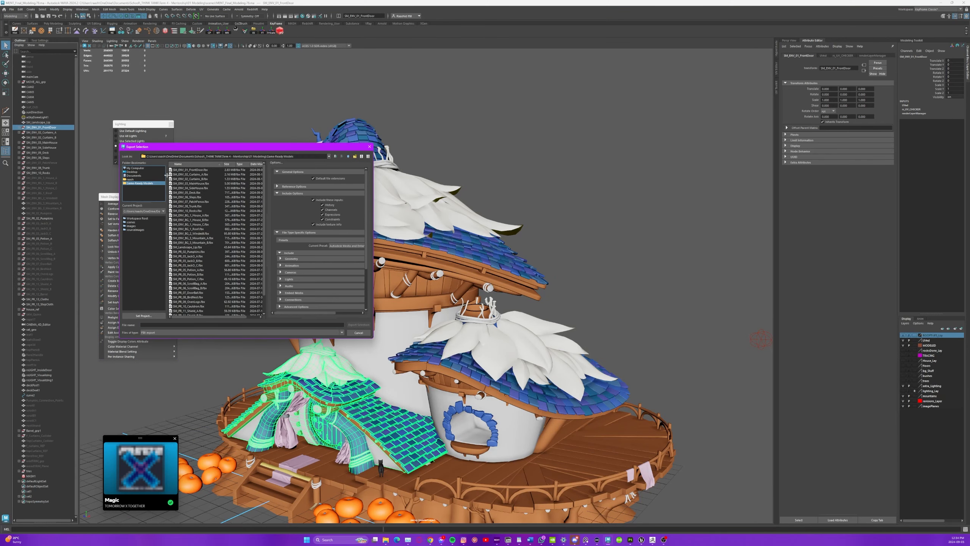
double_click(191, 170)
left_click(235, 250)
Export the SM_ENV_03_MainHouse group, replacing its existing FBX file.
left_click(41, 133)
left_click(43, 143)
left_click(254, 31)
double_click(191, 183)
left_click(236, 249)
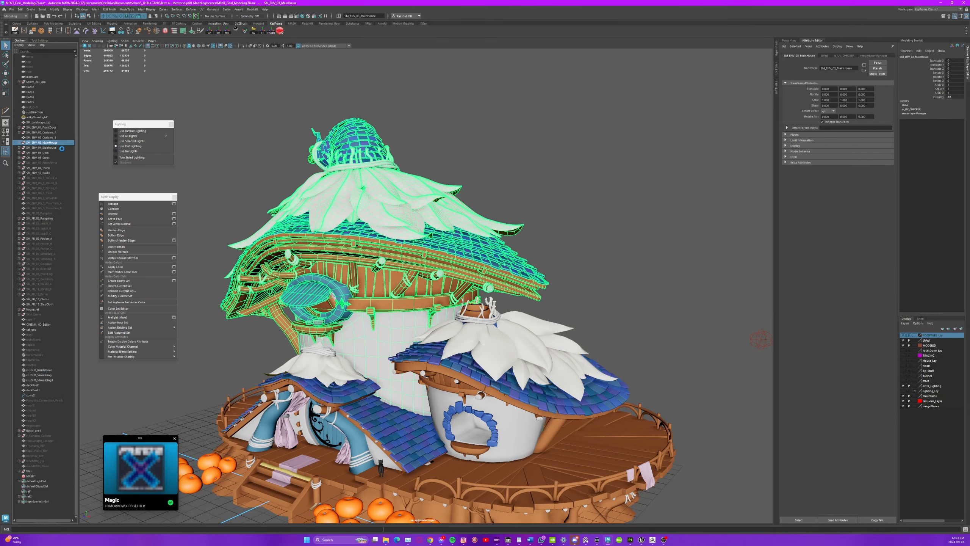
Export the SM_ENV_04_SideHouse group, overwriting its FBX file.
left_click(53, 148)
left_click(253, 32)
double_click(191, 187)
left_click(236, 249)
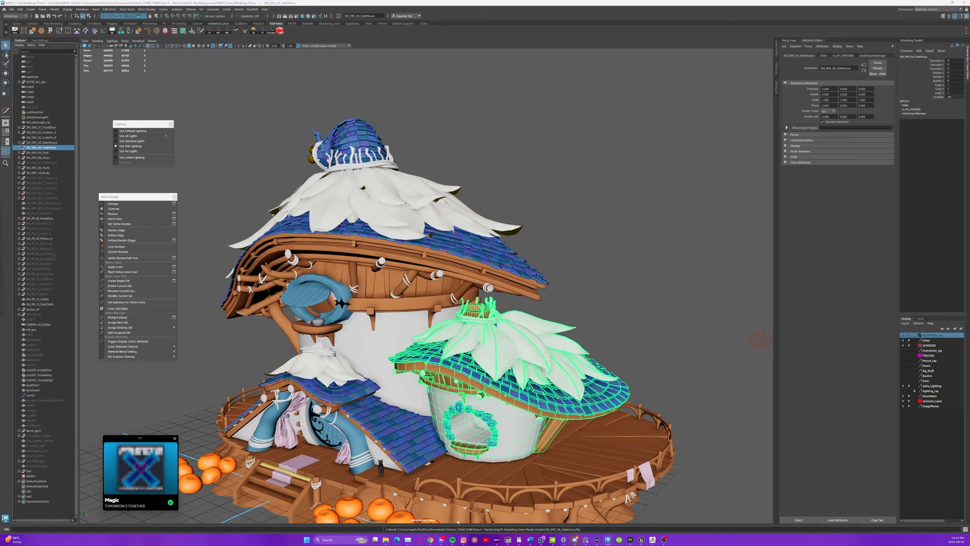
Switch to Unreal Engine and reimport the front door, main house and side house meshes, accepting the material matches.
left_click(641, 540)
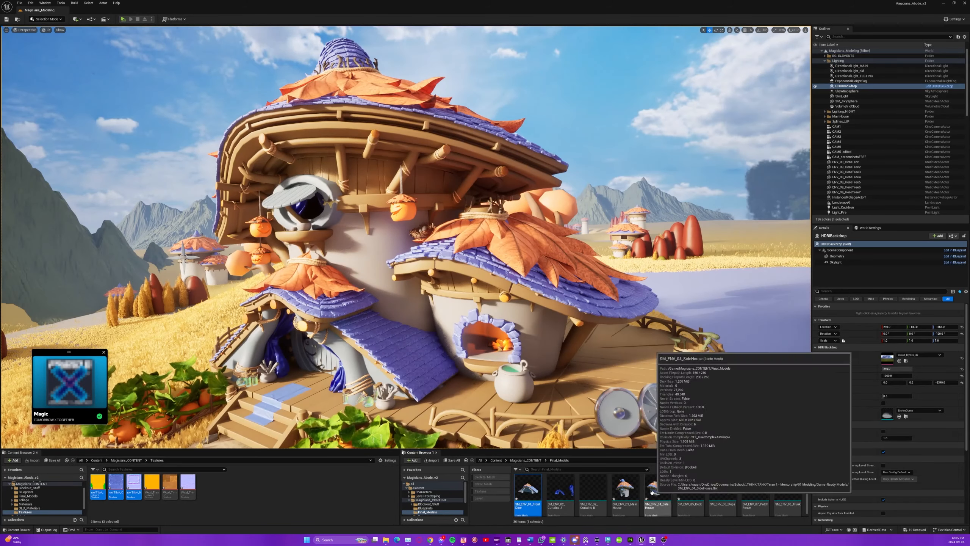
left_click(561, 312)
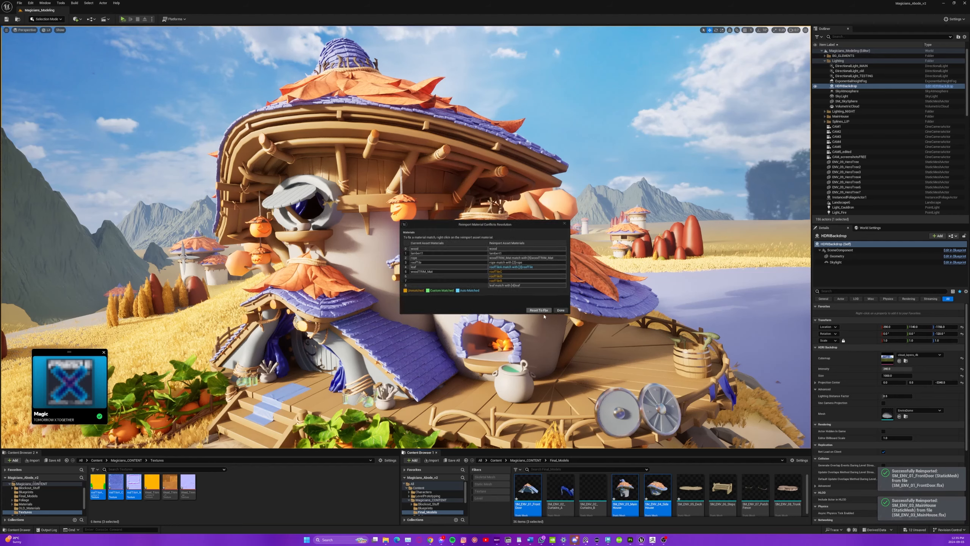
left_click(561, 313)
Return to Maya, try to separate the roof tiles by changing display layer visibility and membership, and undo the layer changes.
key("alt+Tab")
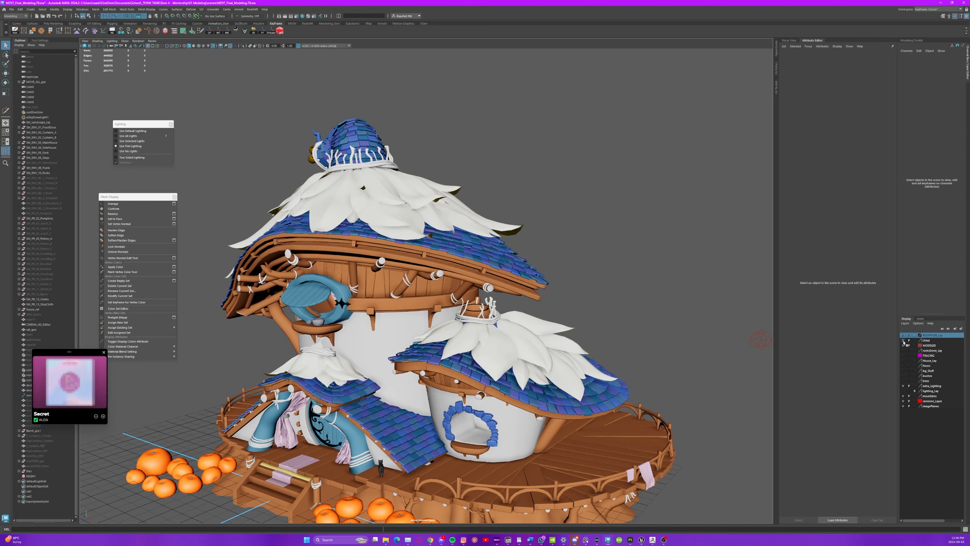
left_click(903, 340)
left_click(903, 345)
left_click(41, 127)
left_click(42, 142, "ctrl")
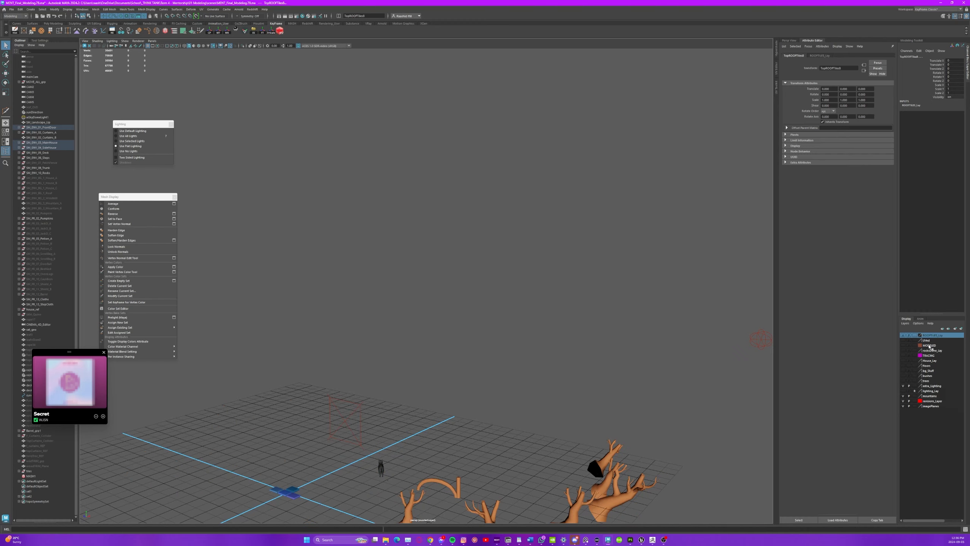
right_click(927, 340)
left_click(931, 355)
left_click(41, 142)
left_click(903, 340)
left_click(934, 340)
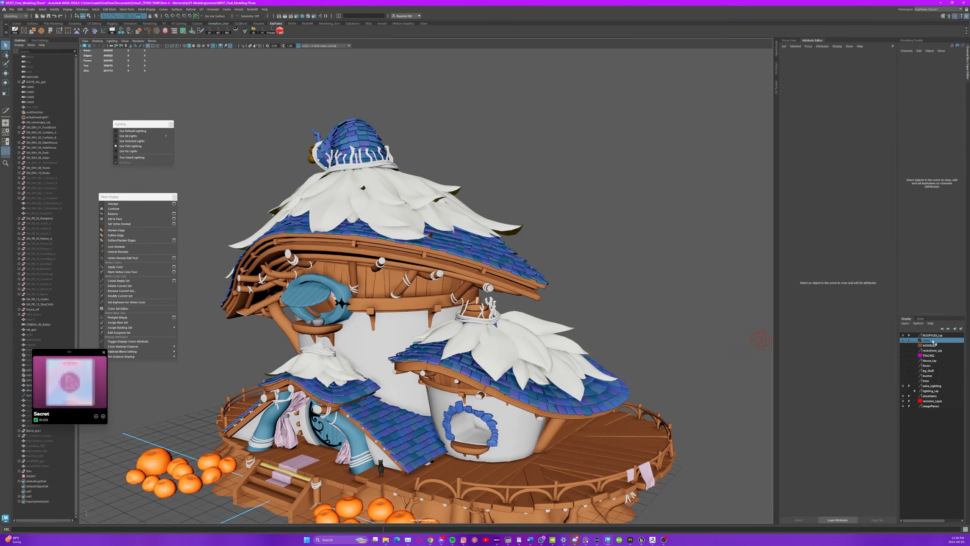
key("ctrl+z")
key("ctrl+z")
key("ctrl+z")
key("ctrl+z")
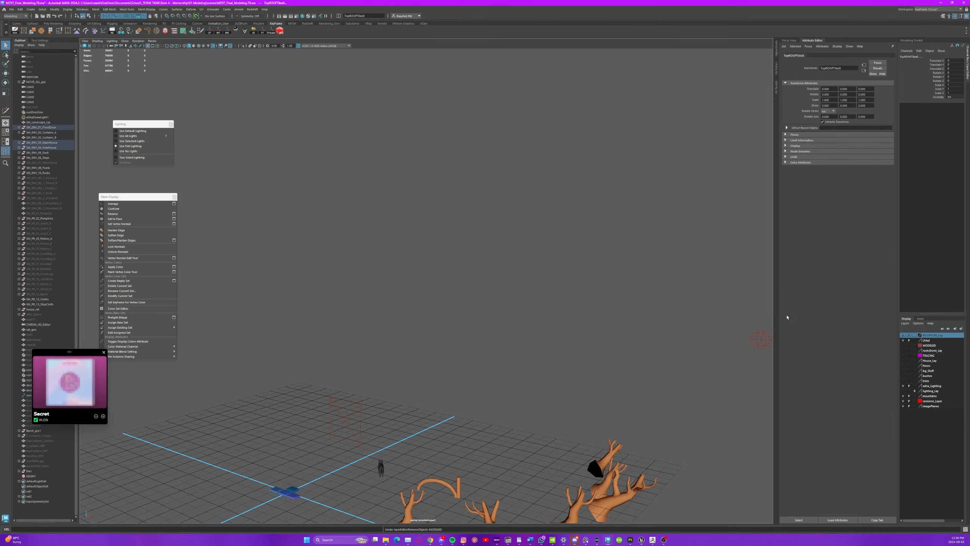
Isolate the coloured roof tiles and show them in flat lighting, framed closely as a colour reference.
left_click(903, 340)
key("ctrl+1")
left_click(589, 260)
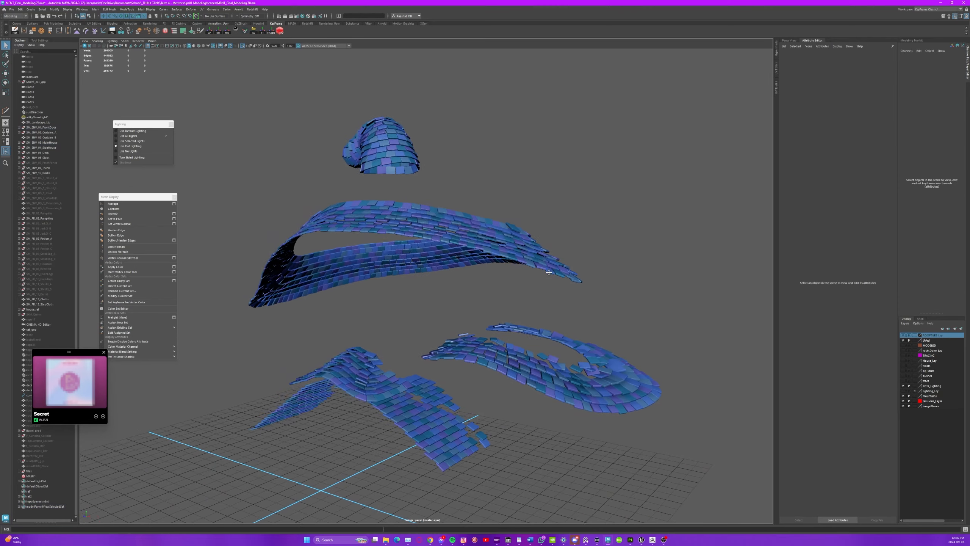
left_click_drag(589, 260, 619, 290, "alt")
left_click(111, 41)
left_click(124, 66)
scroll(414, 286, "up", 8)
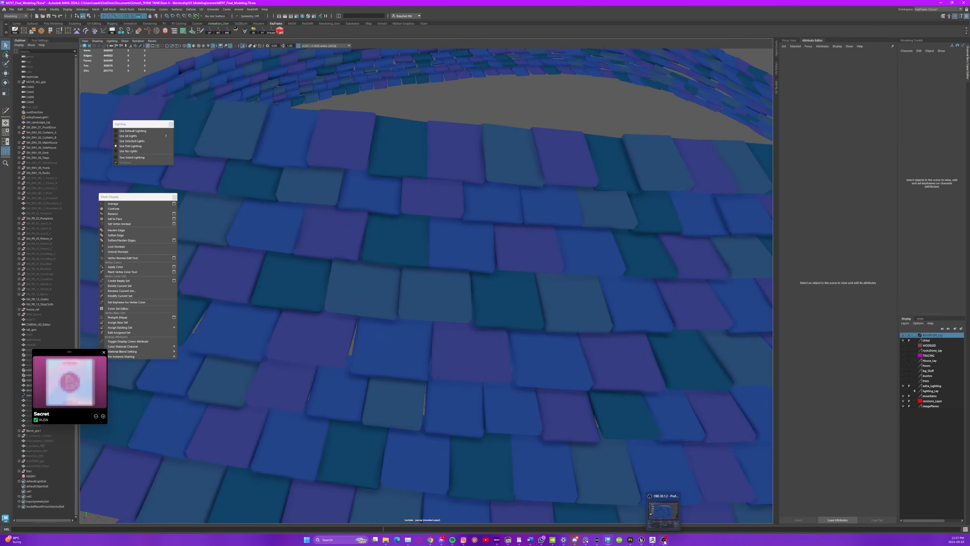
Switch to Substance 3D Painter, try adding duplicated fill layers below the first tile's folder, and delete them.
left_click(630, 540)
left_click(605, 88)
left_click(685, 78)
left_click(685, 77)
left_click_drag(630, 88, 632, 118)
left_click_drag(631, 89, 632, 105)
left_click(635, 116)
key("ctrl+d")
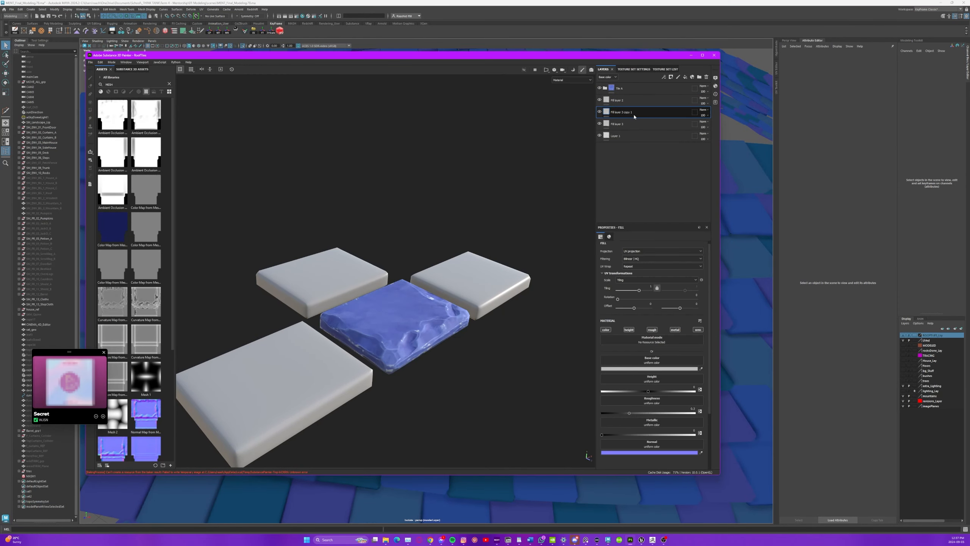
left_click(603, 69)
left_click(633, 112)
left_click(632, 125, "shift")
key("Delete")
Copy the Stylized Stone layer into the other tile folders and sample their stone colours from Maya's purple and teal tiles.
left_click(147, 91)
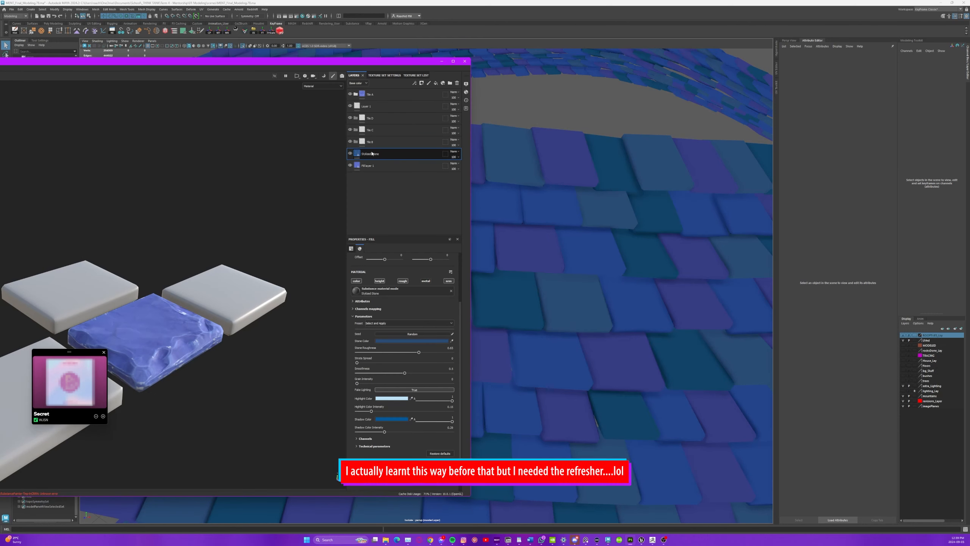
key("ctrl+c")
left_click(382, 130)
key("ctrl+v")
left_click(453, 341)
left_click(524, 249)
left_click(382, 119)
key("ctrl+v")
left_click(452, 342)
left_click(523, 302)
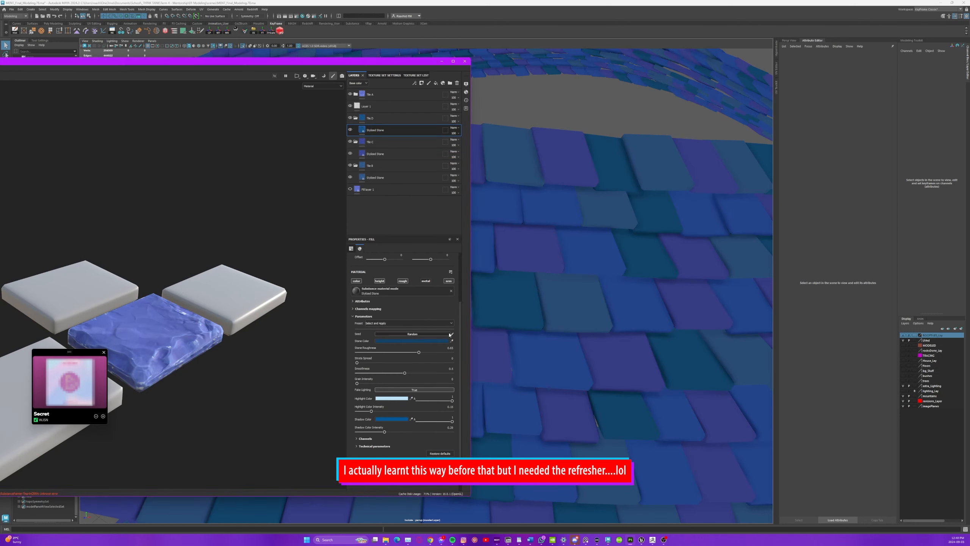
Tidy the layer order and instance the Tile B folder onto another roof tile texture set.
left_click_drag(382, 130, 384, 181)
right_click(394, 106)
left_click(424, 225)
left_click(138, 319)
middle_click_drag(164, 336, 260, 297, "alt")
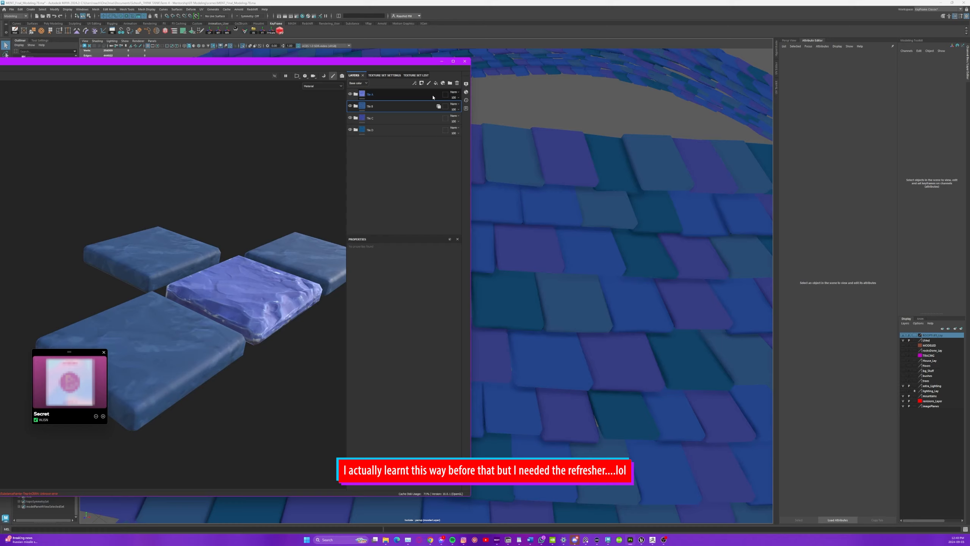
Instance the Tile C and Tile D folders onto their own roof tile texture sets.
right_click(392, 118)
left_click(420, 236)
left_click(139, 319)
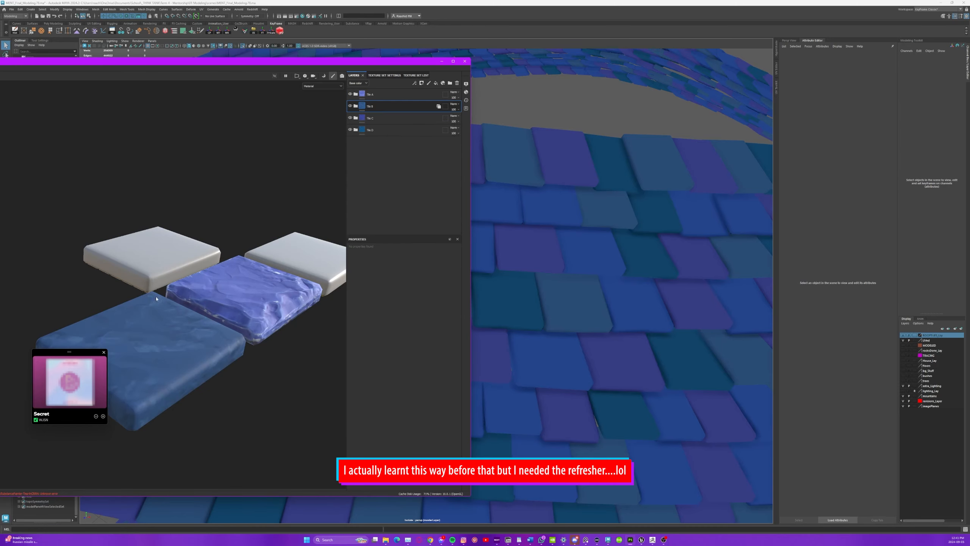
right_click(394, 130)
left_click(424, 248)
left_click(139, 319)
left_click_drag(164, 336, 201, 440, "alt")
Check the four roof tile texture sets and export their textures.
left_click_drag(229, 61, 515, 53)
left_click(702, 67)
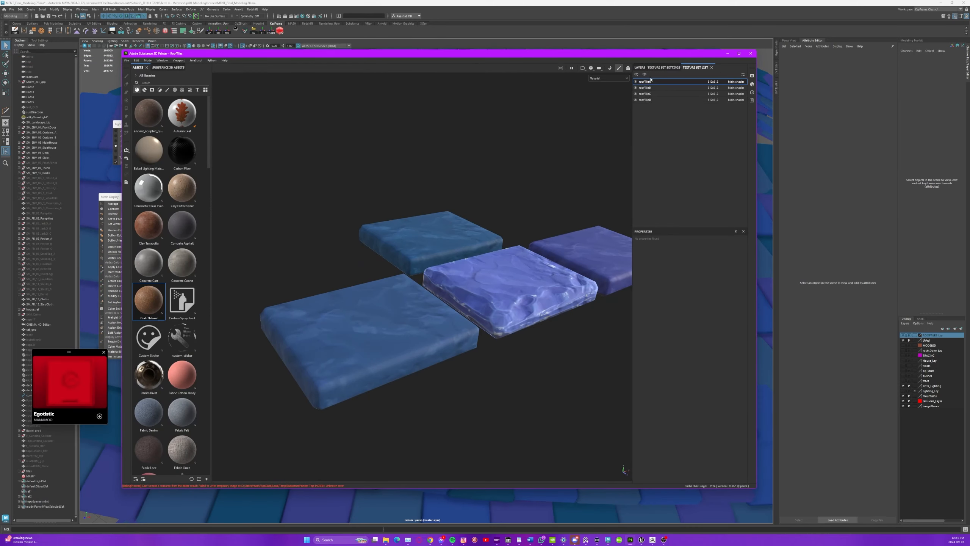
left_click(640, 67)
key("ctrl+shift+e")
left_click(550, 362)
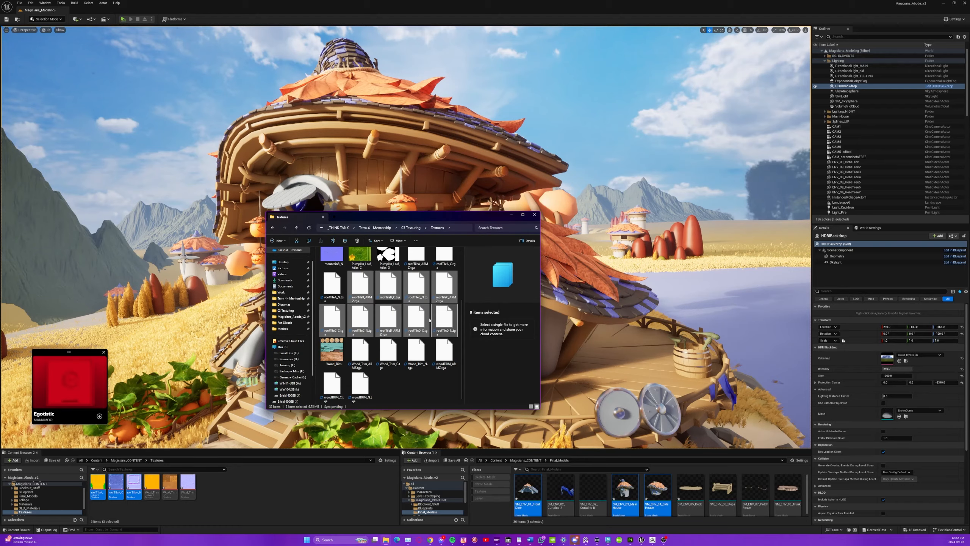
In Unreal Engine, rename the roof tile material instance as MI_RoofTileA and duplicate it three times.
double_click(167, 504)
key("F2")
type("MI_RoofTileA")
key("Return")
key("ctrl+d")
key("ctrl+d")
key("ctrl+d")
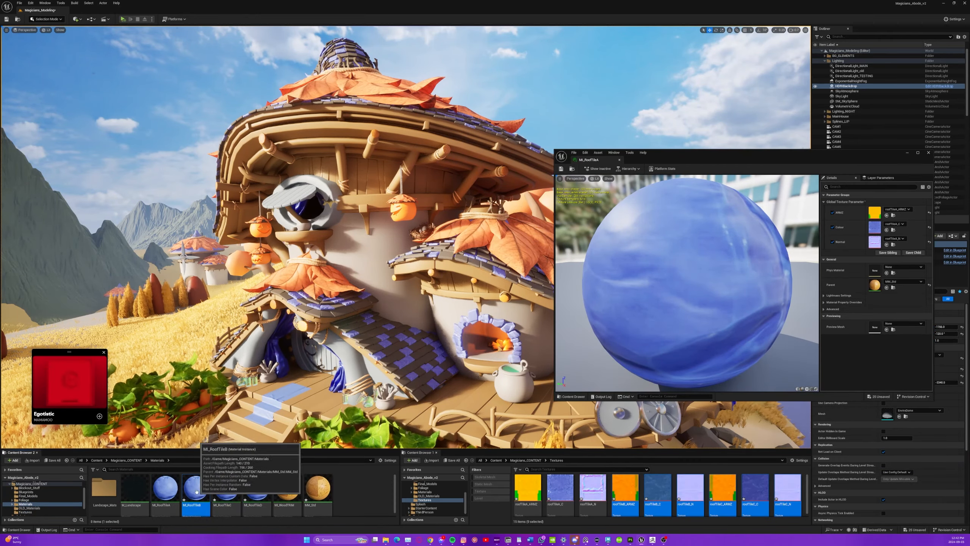
Open the duplicated MI_RoofTileB and MI_RoofTileC material instances for editing.
double_click(196, 493)
double_click(227, 493)
left_click(697, 160)
left_click(749, 160)
Open the new roof tile ARMD textures and adjust their compression settings.
left_click(25, 512)
double_click(196, 489)
double_click(104, 488)
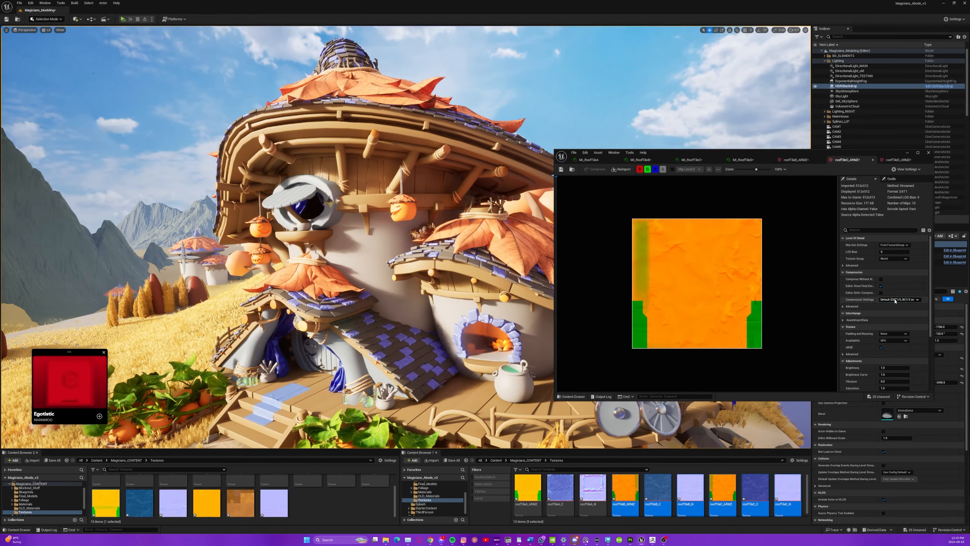
left_click(898, 303)
scroll(245, 492, "down", 3)
double_click(135, 489)
left_click(928, 152)
Open the MI_RoofTileD material instance and assign the roofTileD ARMD, colour and normal textures to its parameters.
left_click(25, 503)
double_click(257, 490)
left_click(26, 512)
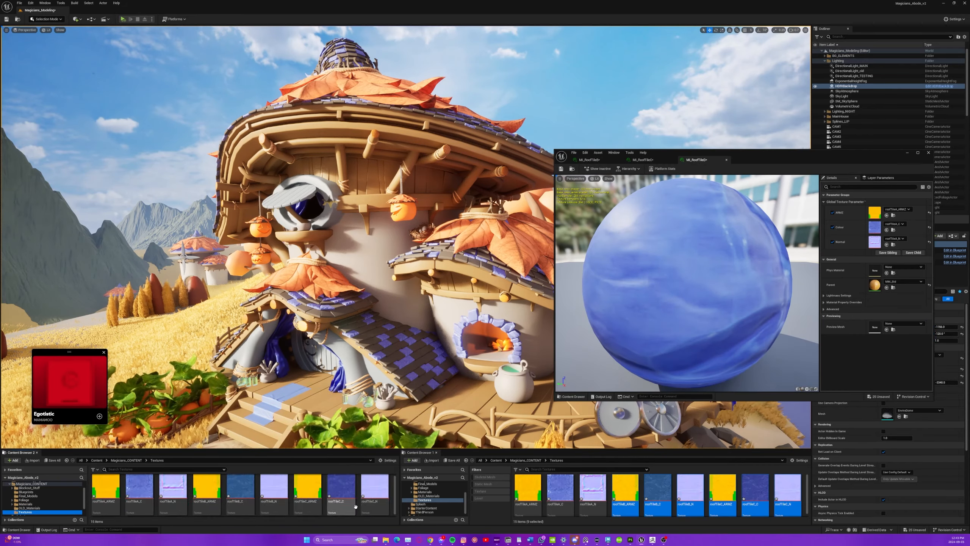
scroll(244, 493, "down", 5)
left_click_drag(104, 489, 876, 213)
left_click_drag(135, 489, 876, 228)
left_click_drag(165, 488, 875, 242)
Assign the roofTileC normal texture to MI_RoofTileC and the roofTileB colour and normal textures to MI_RoofTileB.
left_click(643, 160)
left_click_drag(375, 488, 875, 242)
left_click(590, 160)
left_click_drag(240, 488, 875, 228)
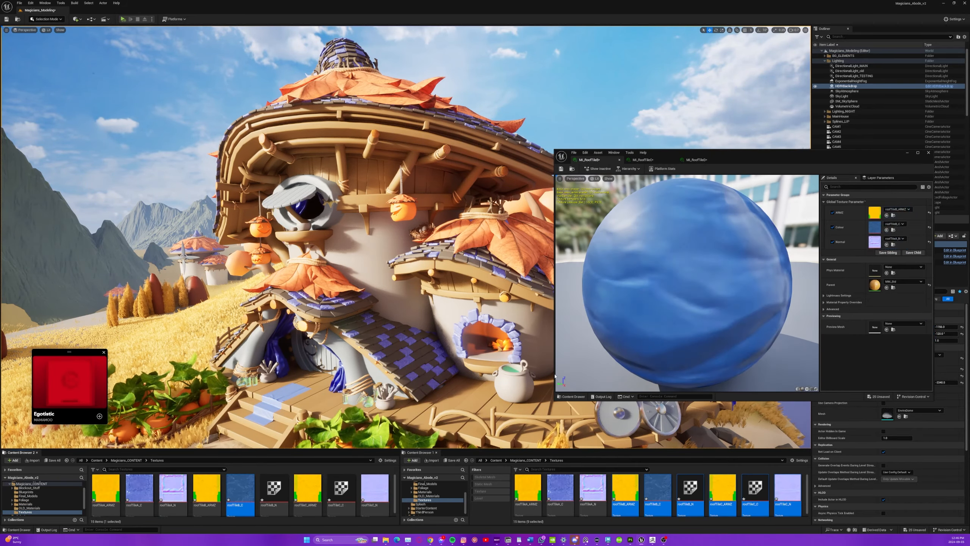
left_click_drag(274, 487, 875, 242)
Open the front door static mesh from Final_Models and assign the MI_RoofTile material instances to its roof tile slots.
left_click(427, 484)
double_click(528, 488)
left_click(25, 503)
left_click_drag(165, 489, 873, 270)
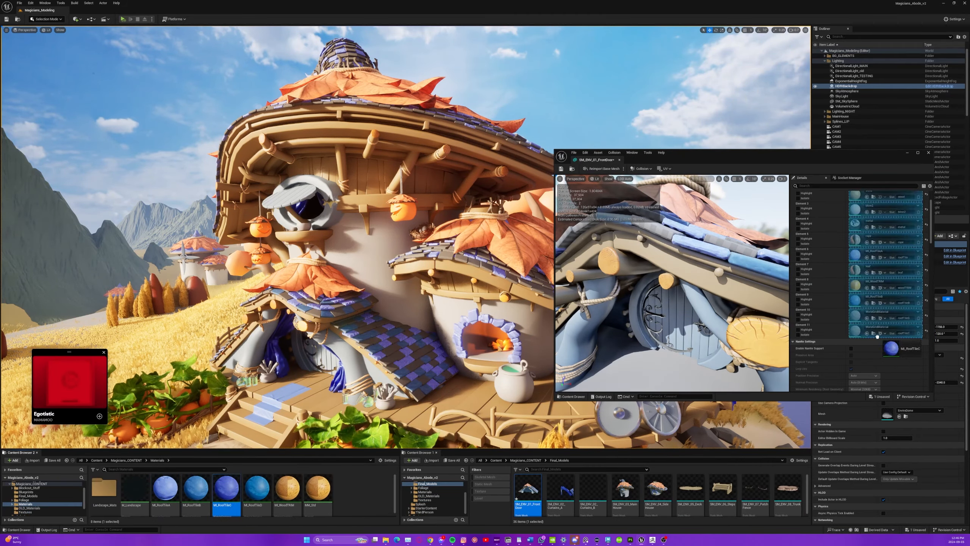
left_click_drag(878, 336, 878, 333)
left_click_drag(257, 489, 877, 318)
Open the main house static mesh and assign MI_RoofTileB, MI_RoofTileC and MI_RoofTileD to its roof tile slots.
double_click(625, 490)
scroll(825, 325, "down", 3)
left_click_drag(196, 490, 867, 361)
left_click_drag(226, 489, 858, 334)
left_click_drag(257, 489, 868, 347)
Assign MI_RoofTileB, MI_RoofTileC and MI_RoofTileD to the side house mesh's roof tile slots, close its editor and check the roof in the level.
double_click(658, 490)
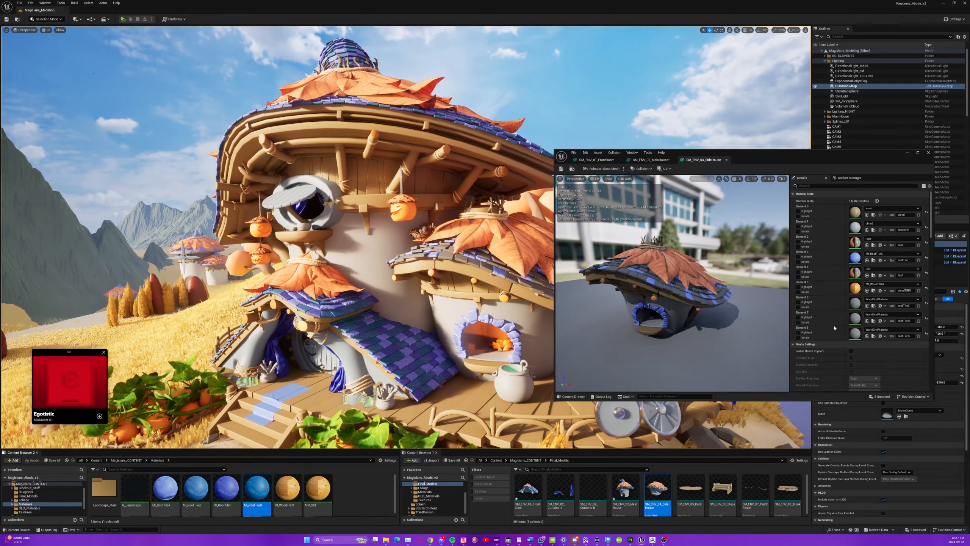
left_click_drag(196, 489, 873, 333)
left_click_drag(226, 489, 873, 303)
left_click_drag(257, 489, 873, 318)
left_click(928, 152)
right_click_drag(534, 268, 576, 361)
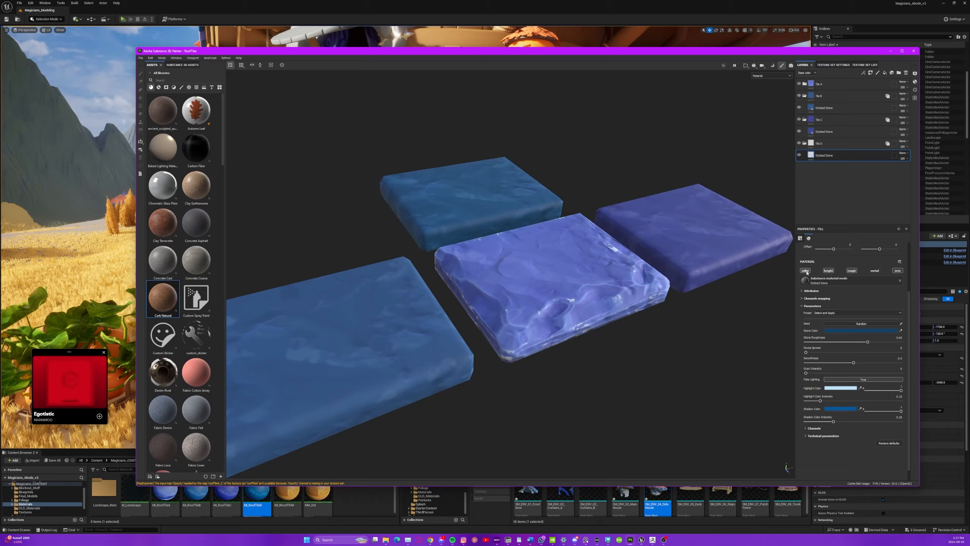
In Substance 3D Painter, add a colour-only fill layer to the Tile D folder, sample Tile A's base colour for it and adjust its opacity.
left_click(885, 73)
left_click(829, 270)
left_click(852, 271)
left_click(875, 271)
left_click(898, 271)
left_click(805, 84)
left_click(901, 310)
left_click(812, 120)
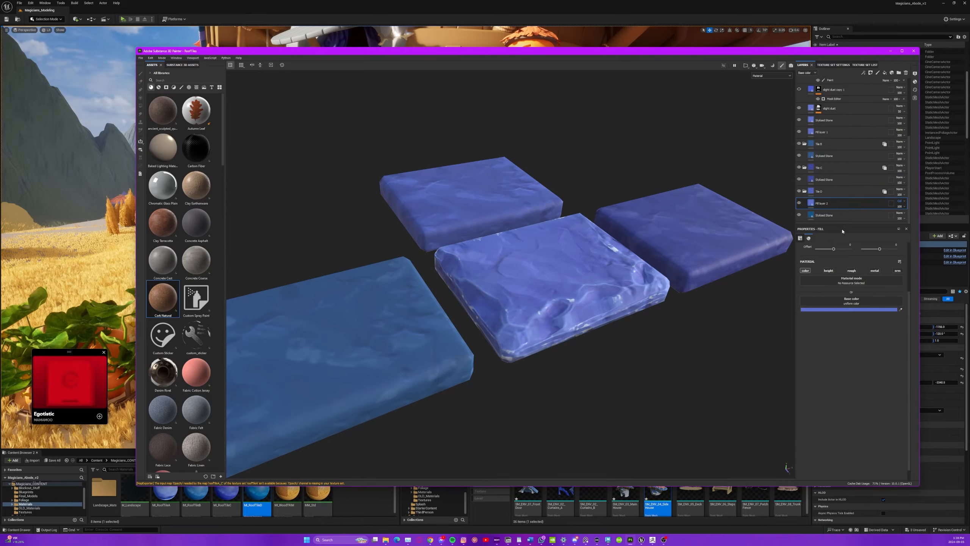
left_click_drag(900, 207, 902, 222)
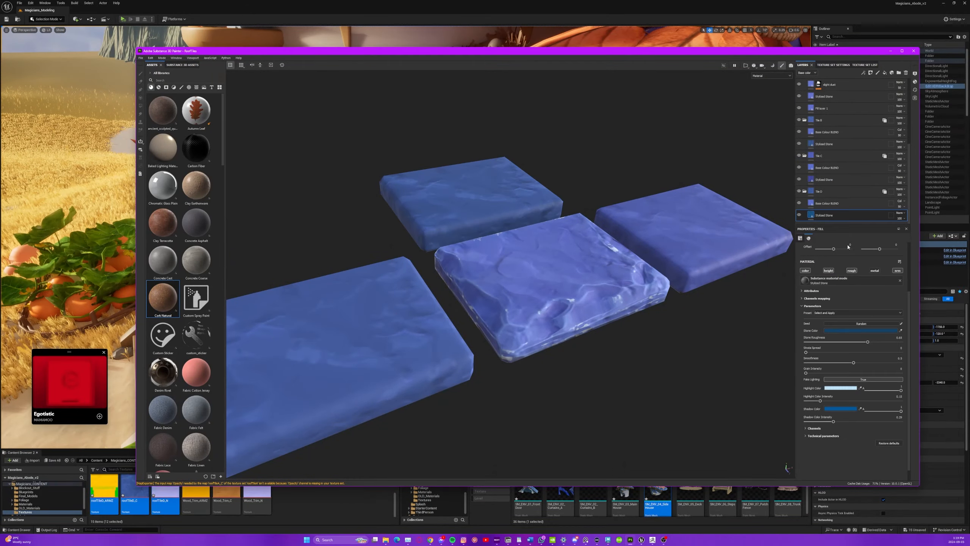
Brighten the stone colours of the Stylized Stone layers in the Tile B, Tile C and Tile D folders.
left_click_drag(736, 381, 741, 382)
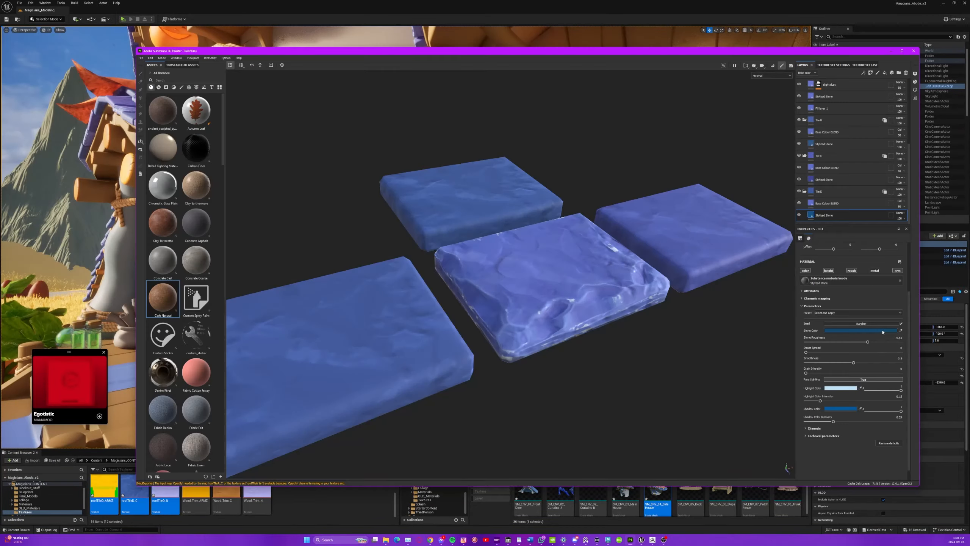
left_click(882, 331)
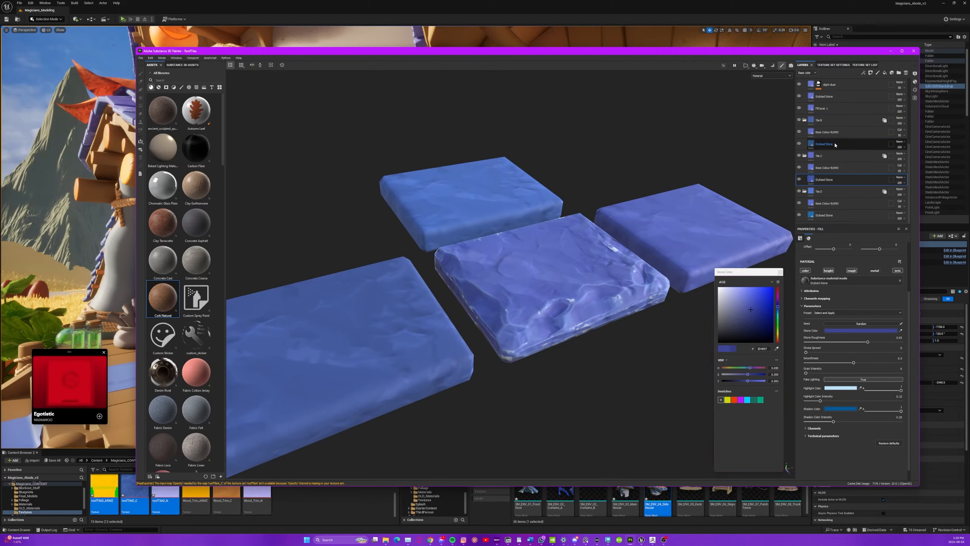
scroll(562, 347, "down", 5)
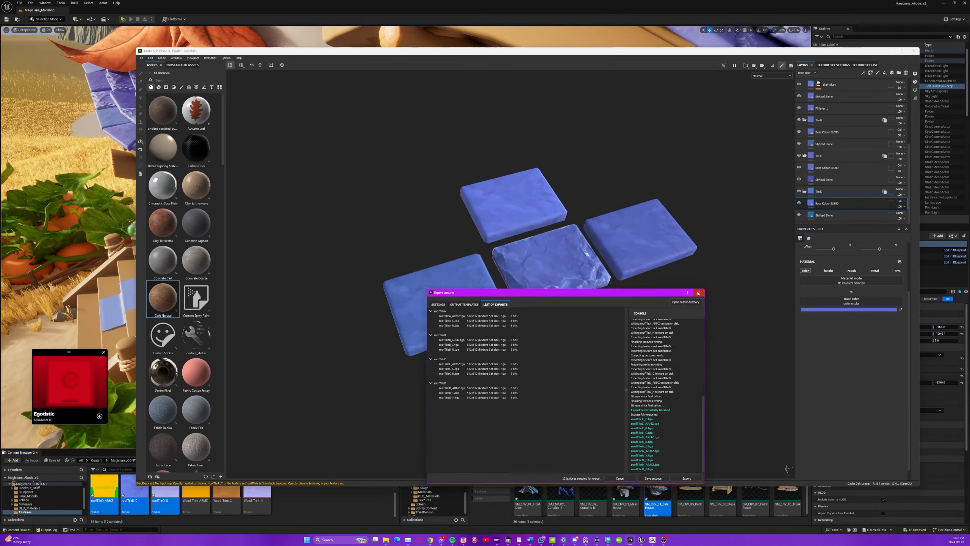
left_click(698, 292)
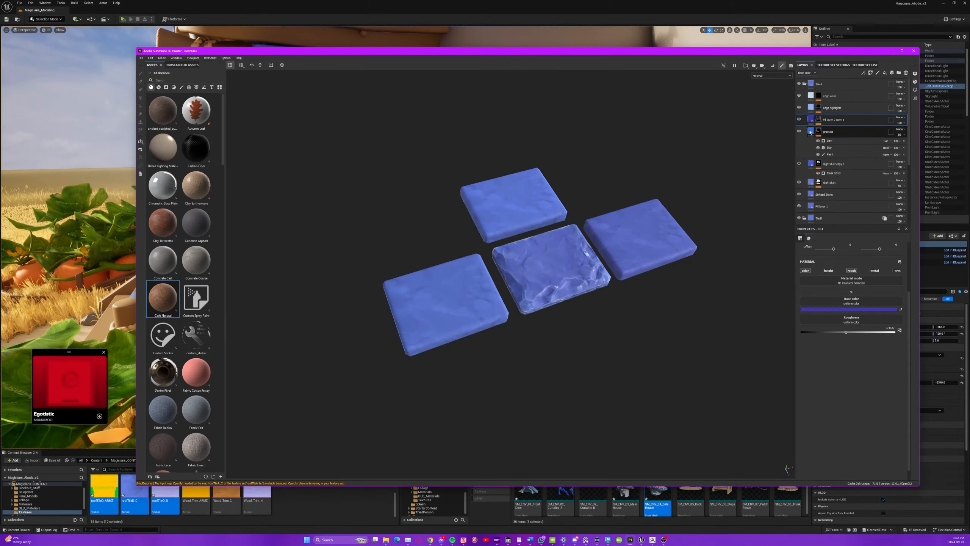
left_click(813, 98)
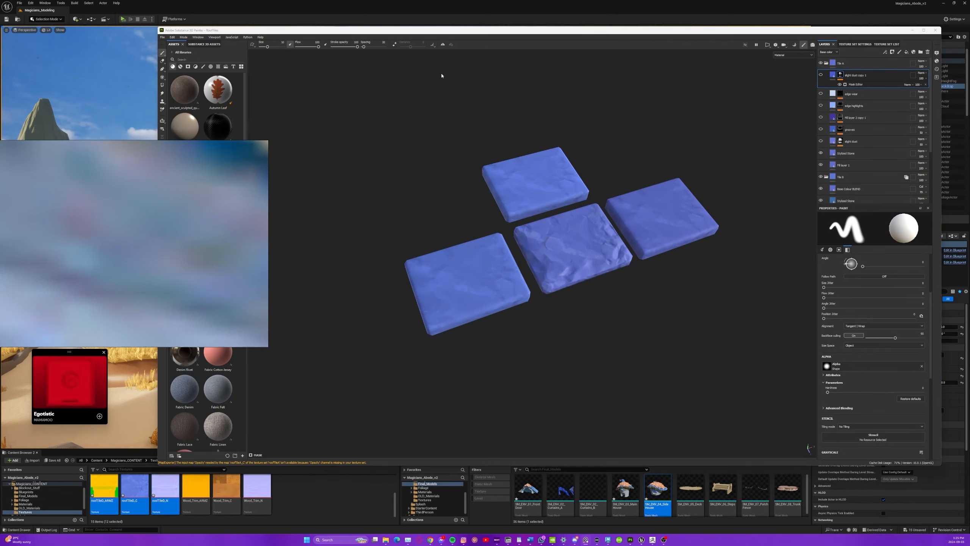
Change the stone colour of Tile A's Stylized Stone layer to a more saturated light blue.
left_click(846, 153)
left_click(882, 309)
left_click_drag(745, 374, 751, 376)
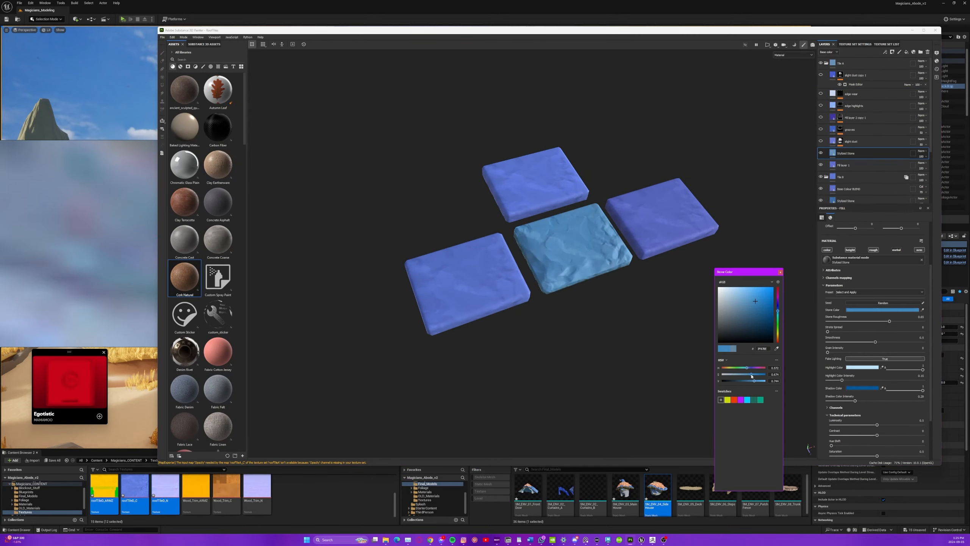
left_click(781, 272)
Sample Tile A's light blue into the other tiles' Base Colour BLEND layers and brighten the Tile A stone colour.
scroll(867, 153, "down", 2)
left_click(866, 141)
left_click(922, 289)
left_click(833, 106)
left_click(855, 179)
left_click(922, 289)
left_click(833, 107)
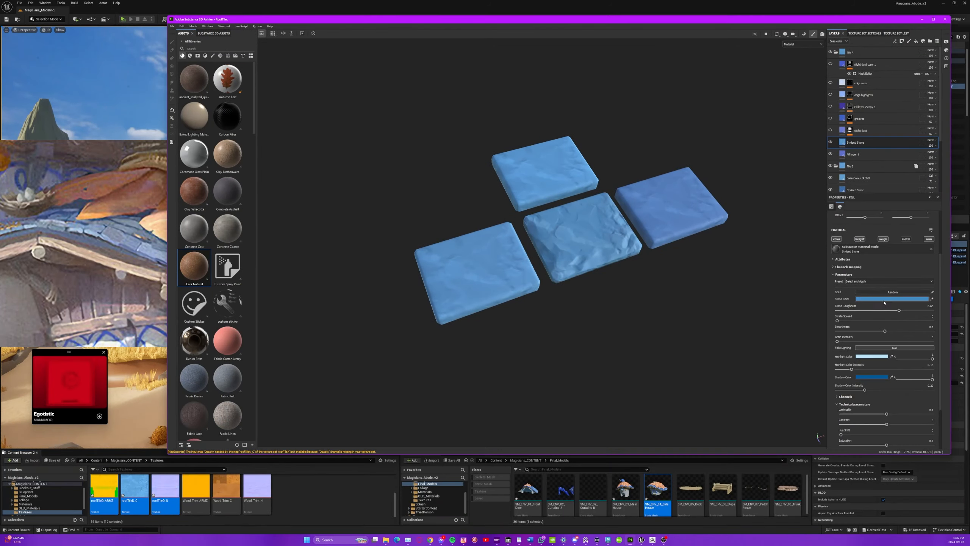
left_click_drag(750, 381, 753, 381)
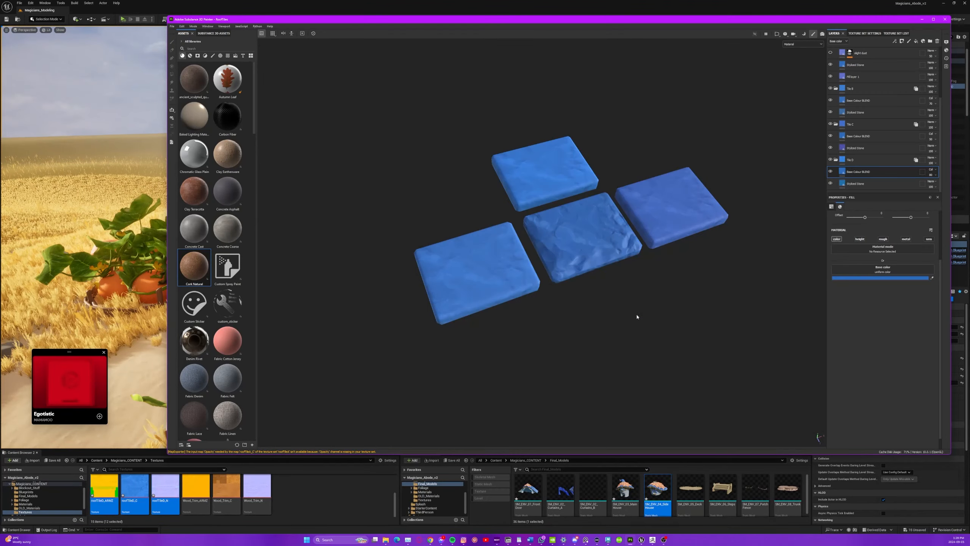
Increase the saturation of the stone colour on Tile B's Stylized Stone layer.
scroll(843, 118, "up", 3)
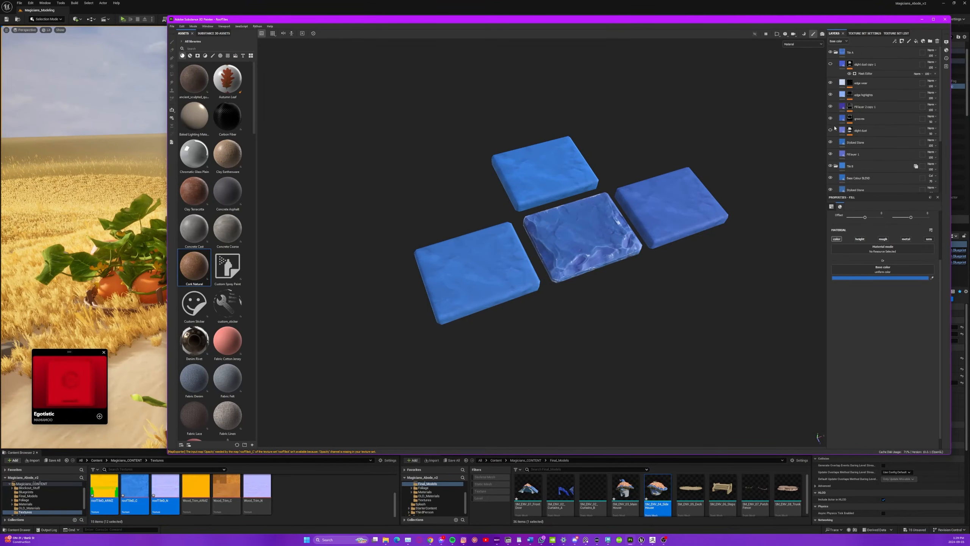
left_click(882, 65)
left_click(875, 114)
left_click(883, 300)
left_click_drag(753, 375, 758, 375)
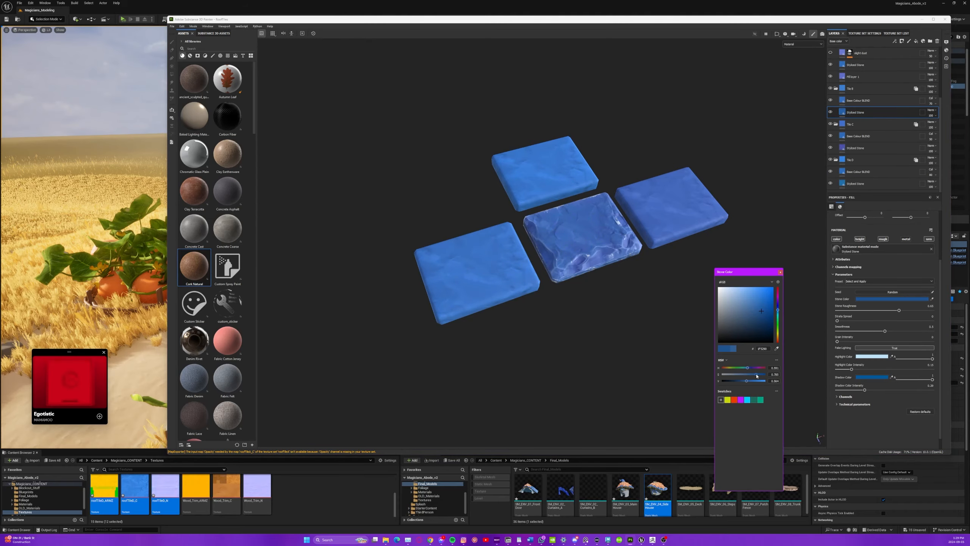
Adjust the Base Colour BLEND opacity in Tile C and compare its blend and stone layers shown and hidden.
left_click(875, 147)
left_click(831, 137)
left_click(831, 136)
left_click(932, 134)
left_click(909, 256)
left_click(832, 148)
left_click(831, 149)
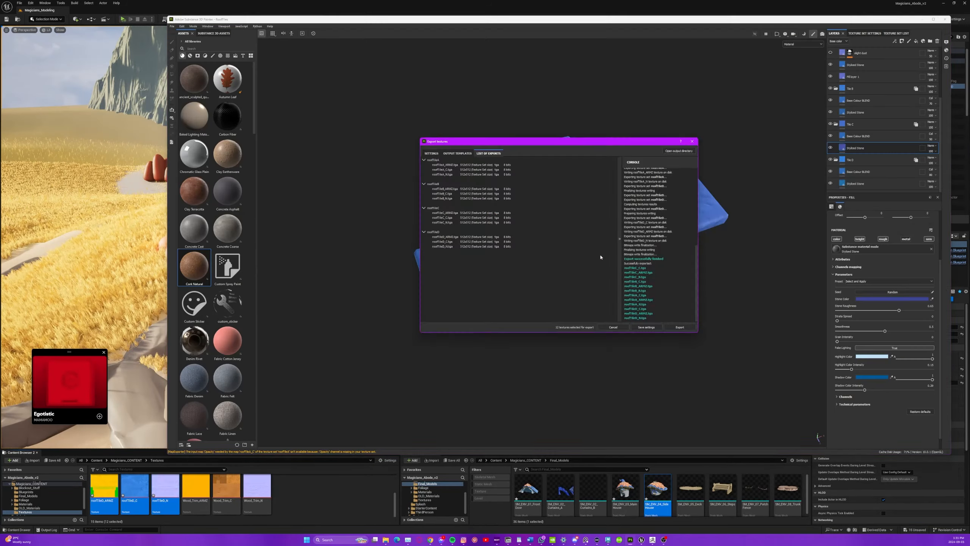
Close the texture export dialog, bake the mesh maps for all four tile texture sets and inspect them on the tiles.
left_click(693, 141)
scroll(832, 143, "up", 4)
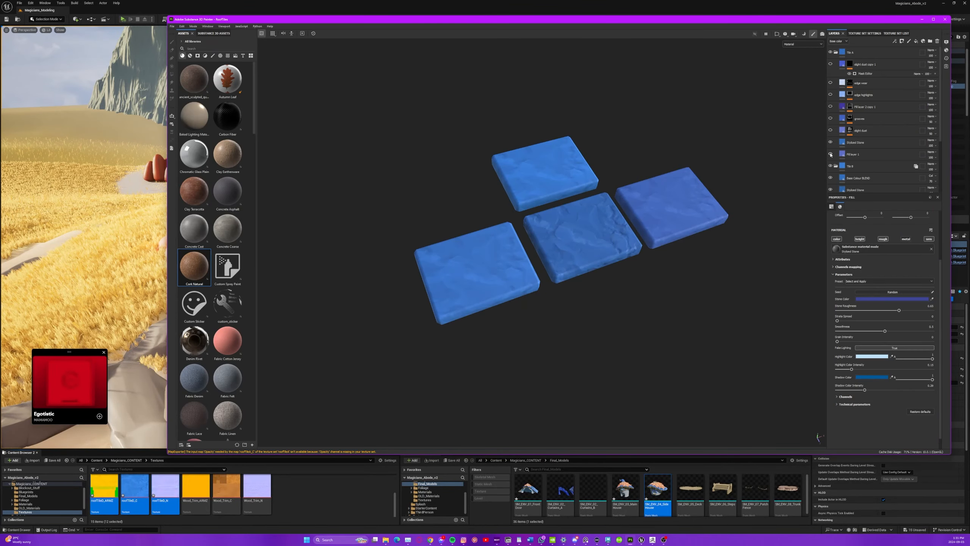
left_click(862, 121)
left_click(869, 143)
key("b")
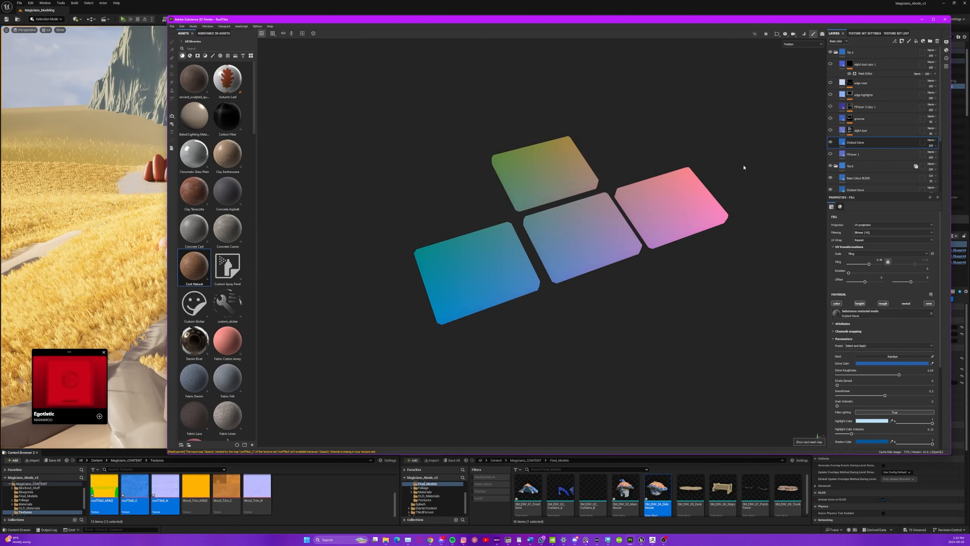
key("m")
Hide all four tile folders and try adding a black mask to the Tile B folder alone for polygon filling.
left_click(831, 53)
left_click_drag(832, 64, 831, 88)
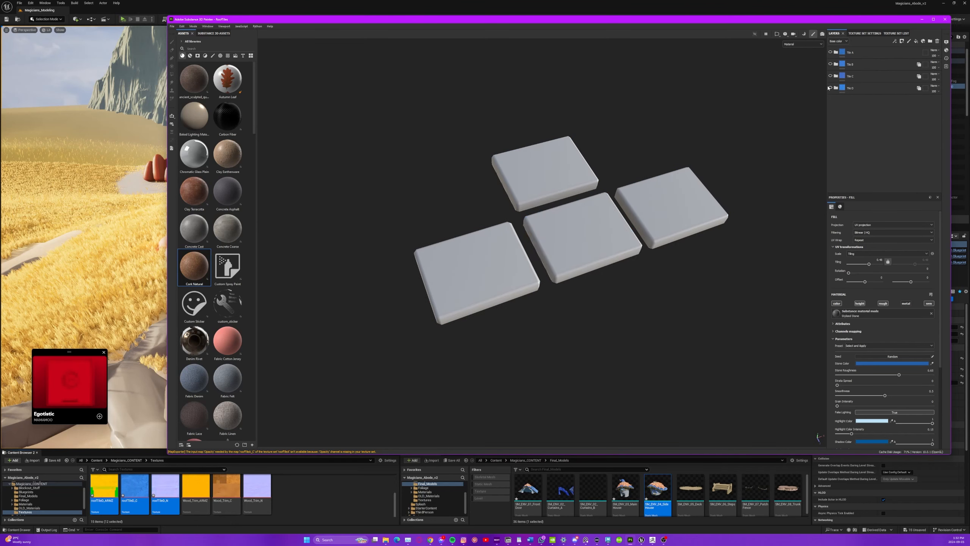
left_click(875, 65)
left_click(902, 42)
left_click(914, 54)
key("4")
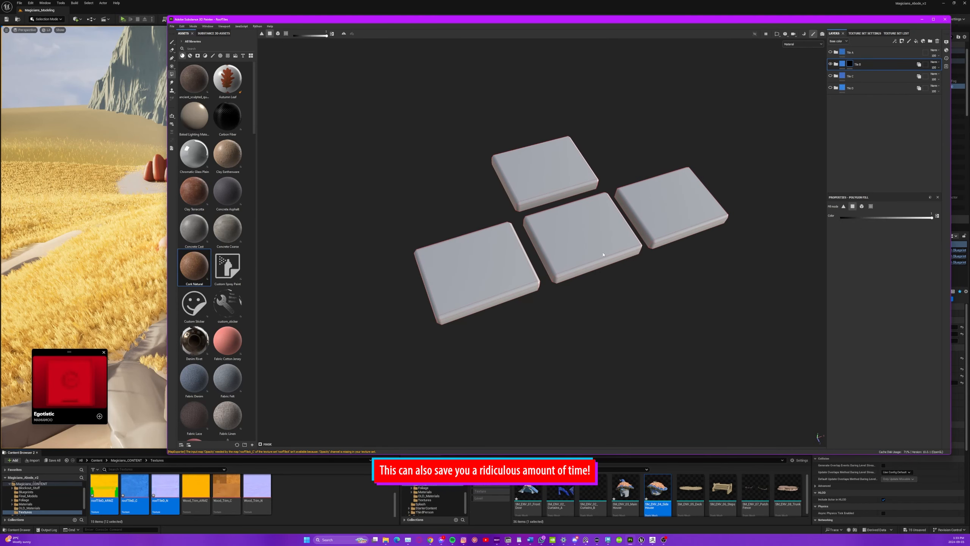
left_click(859, 77)
key("ctrl+z")
Group the Tile B, Tile C and Tile D folders into a folder named OTHER Tiles and toggle the folders' visibility.
left_click(858, 65)
left_click(857, 88, "shift")
key("ctrl+g")
double_click(856, 64)
type("OTHER TIles")
key("Return")
left_click_drag(830, 52, 831, 100)
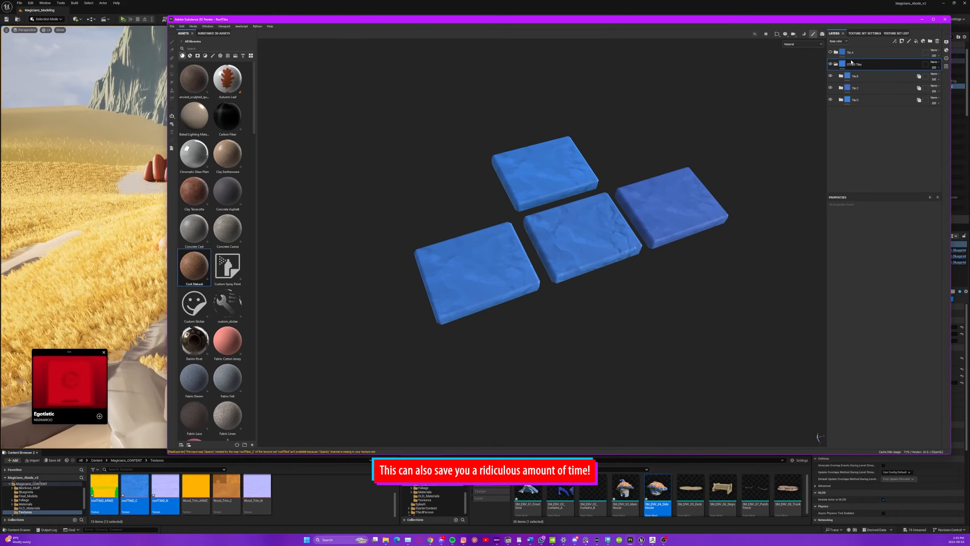
Add a black mask to the OTHER Tiles folder, then expand Tile A and toggle its layer visibility.
left_click(902, 41)
left_click(915, 54)
left_click(836, 64)
left_click(835, 52)
left_click_drag(720, 258, 723, 235, "alt")
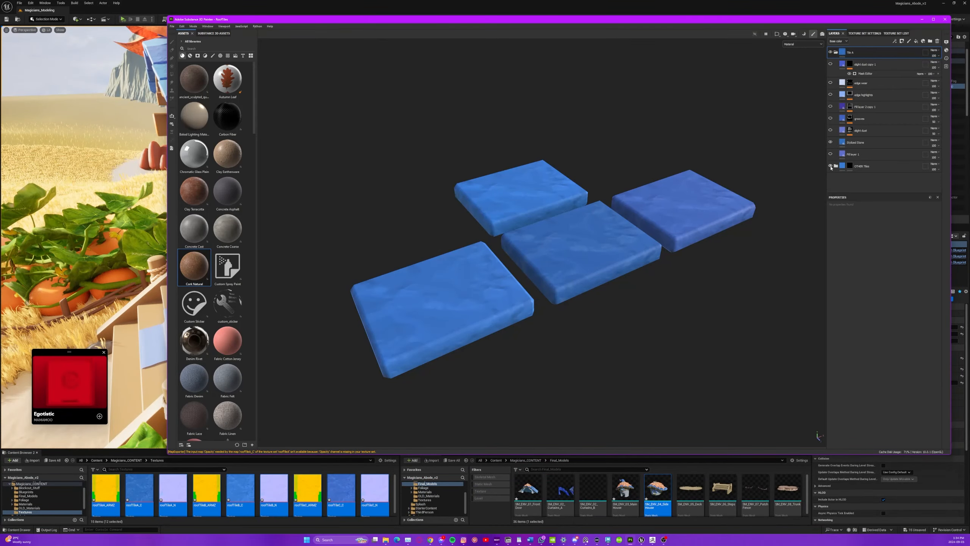
left_click(831, 167)
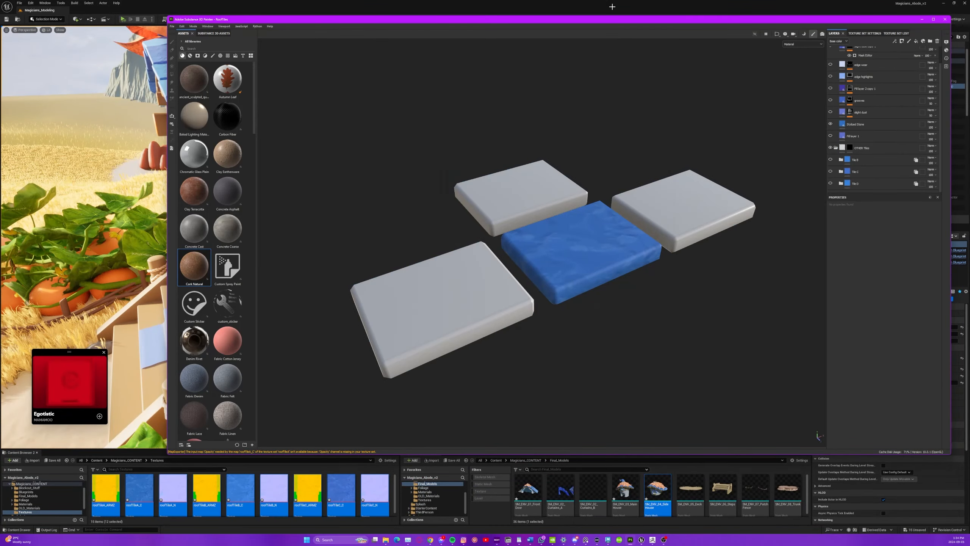